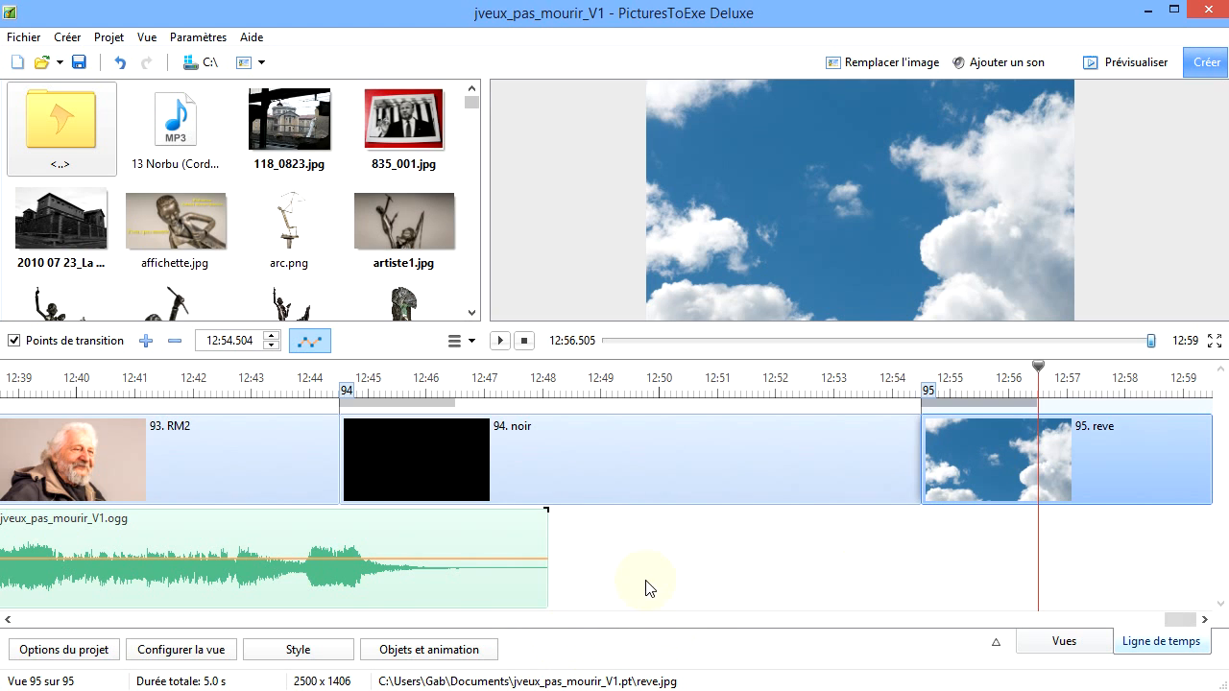
Open the objects and animation editor for slide 95 and add the image bebe.jpg on top of reve
left_click(432, 650)
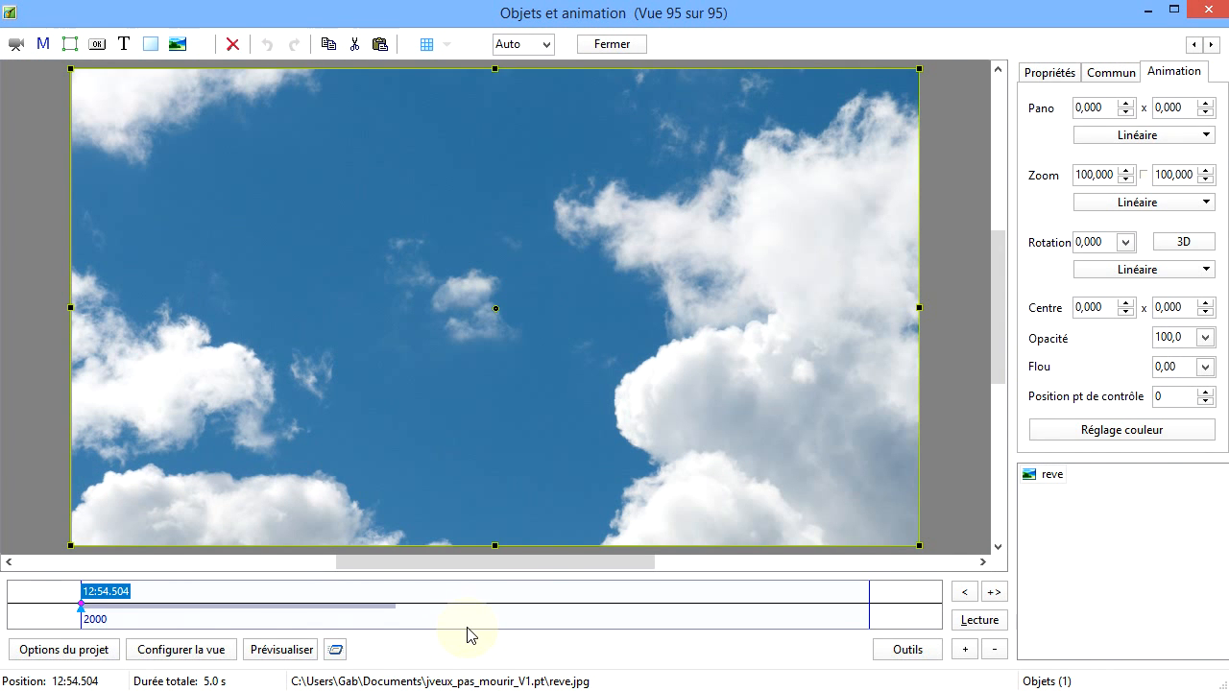
left_click(36, 255)
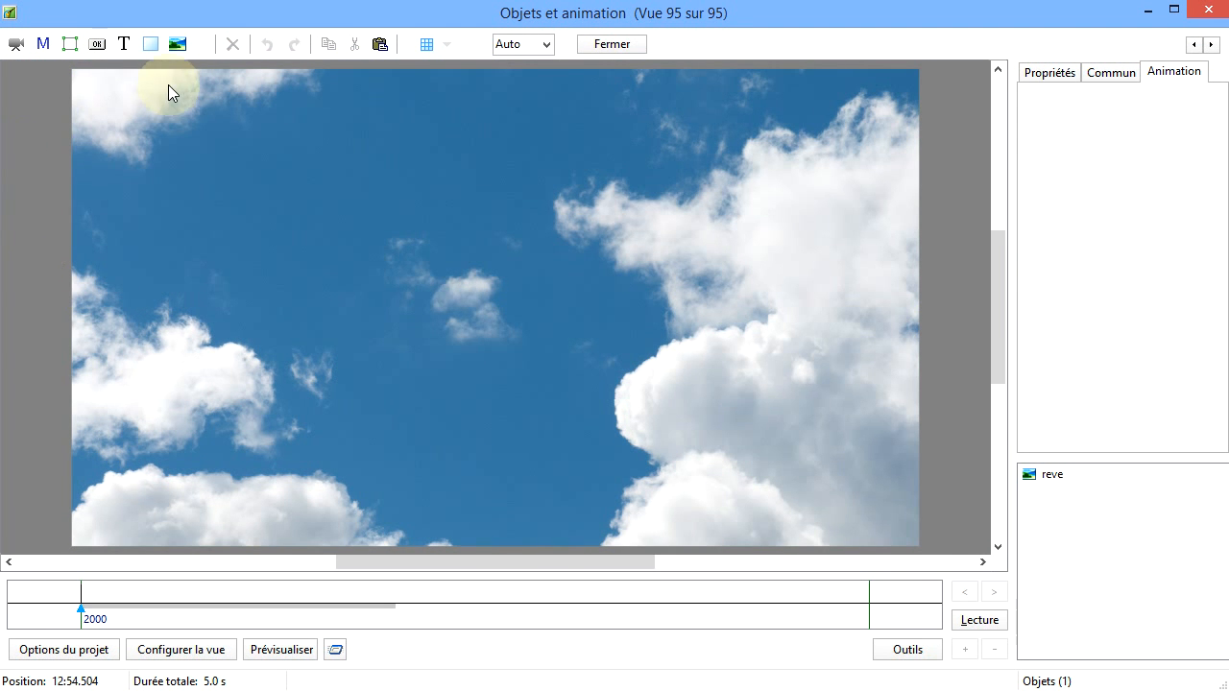
left_click(177, 42)
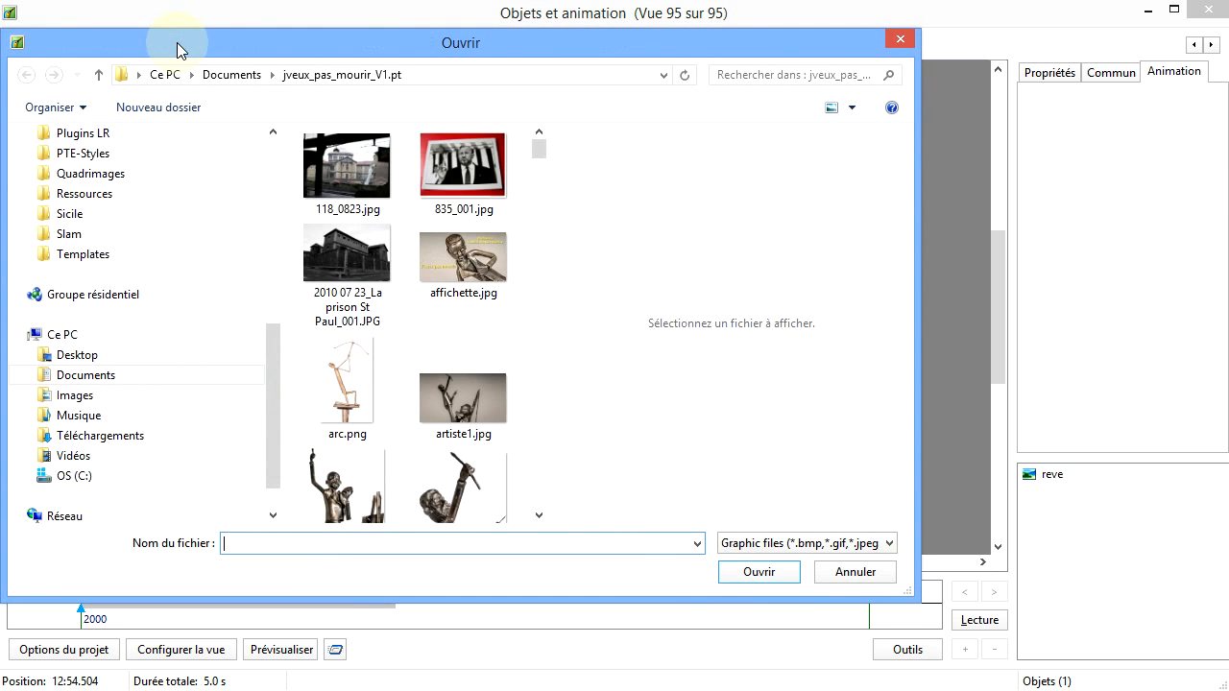
left_click_drag(539, 153, 543, 189)
double_click(470, 219)
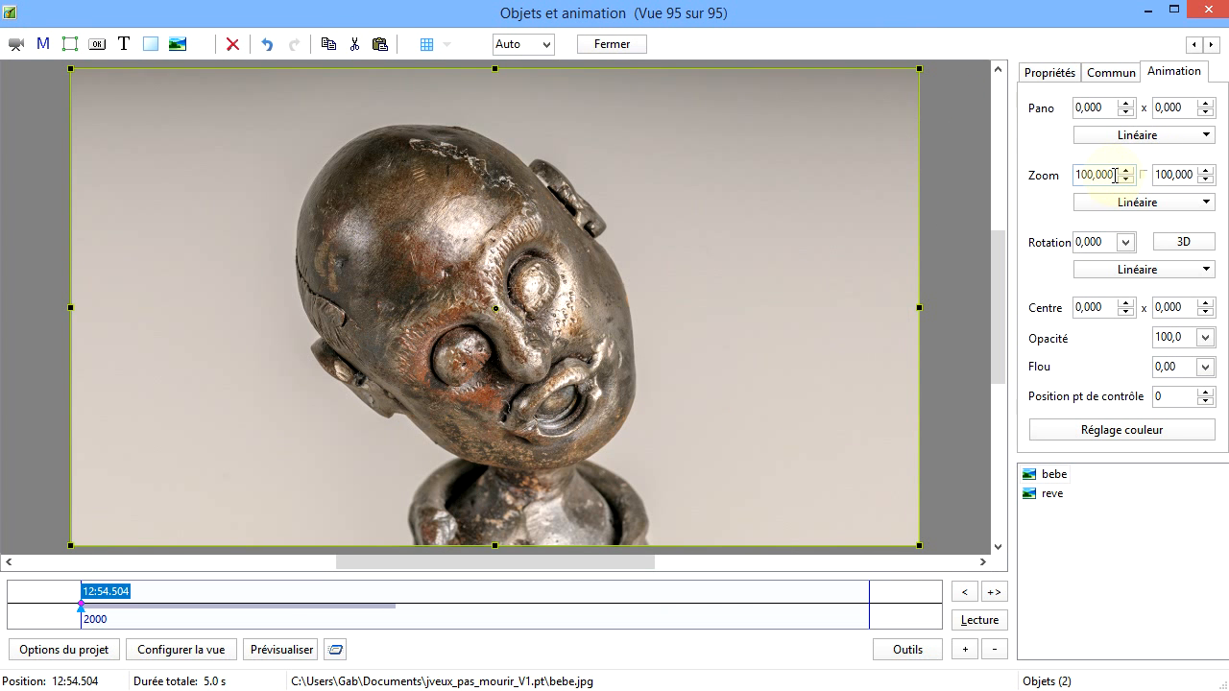
Set the bebe image's zoom to 50 and deselect it
left_click_drag(1114, 175, 1053, 175)
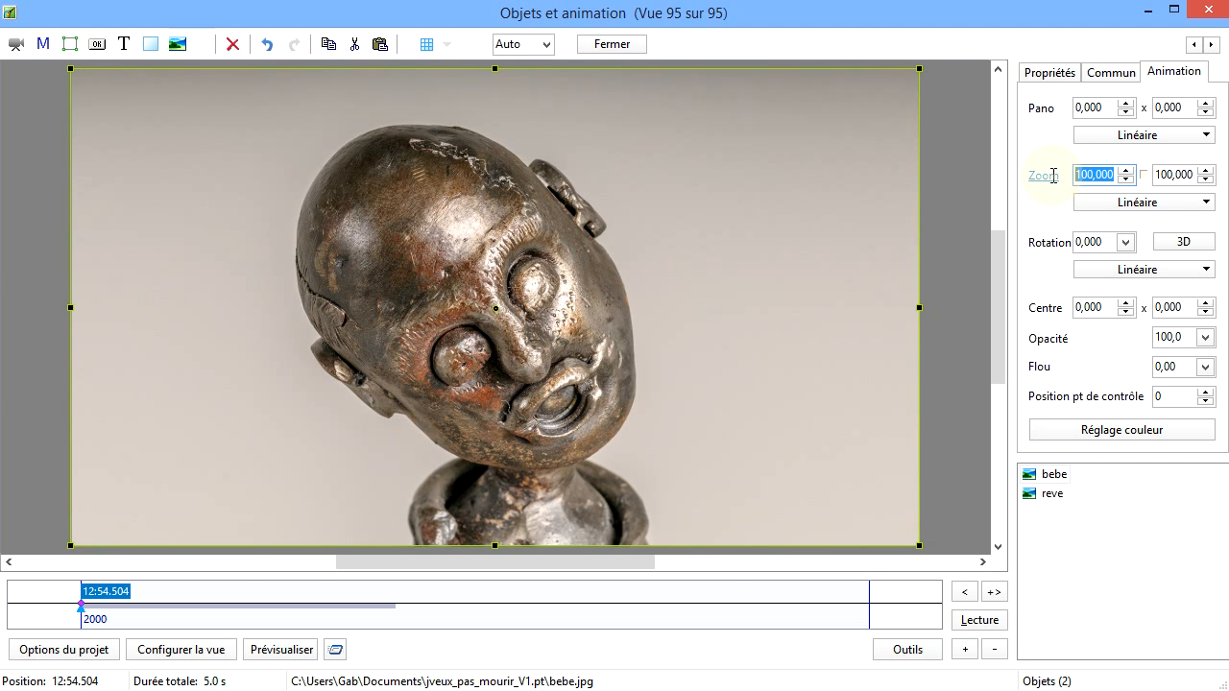
type("5")
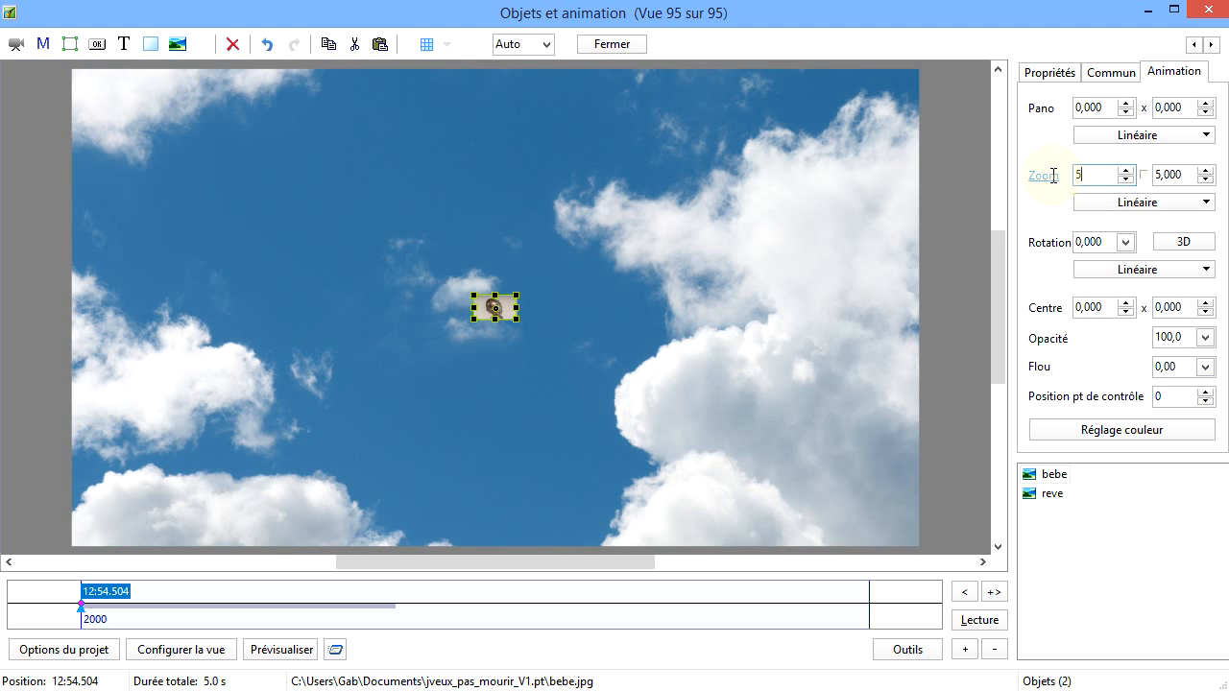
type("0")
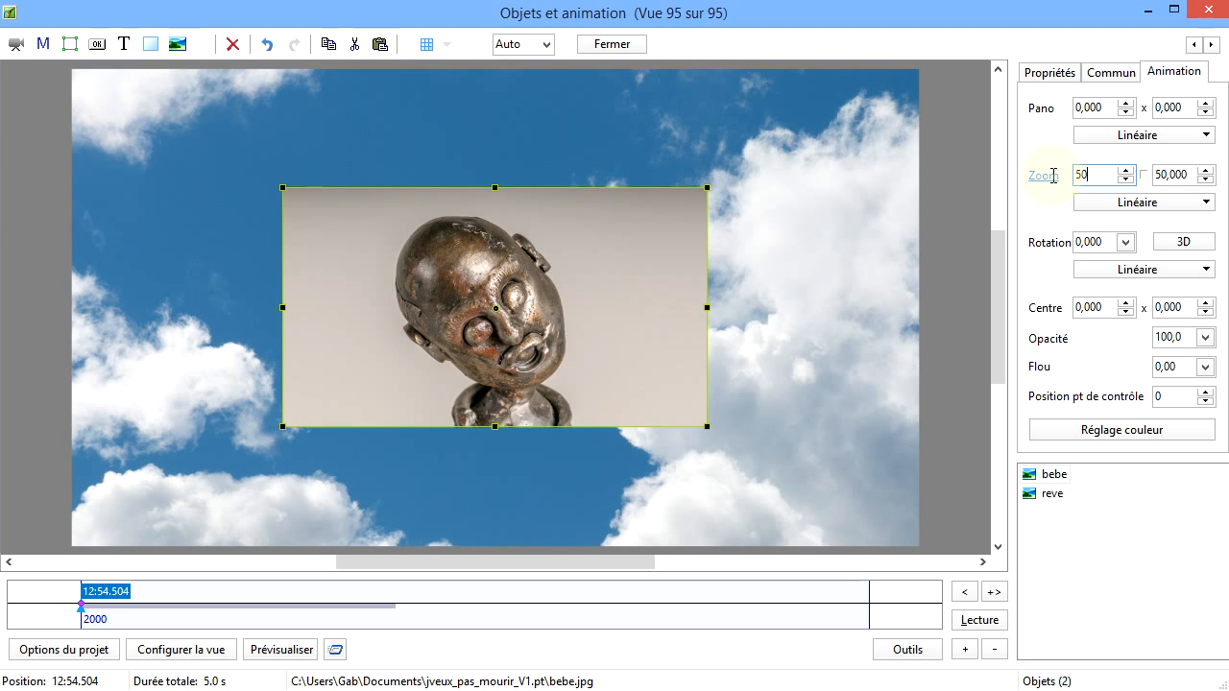
left_click(957, 253)
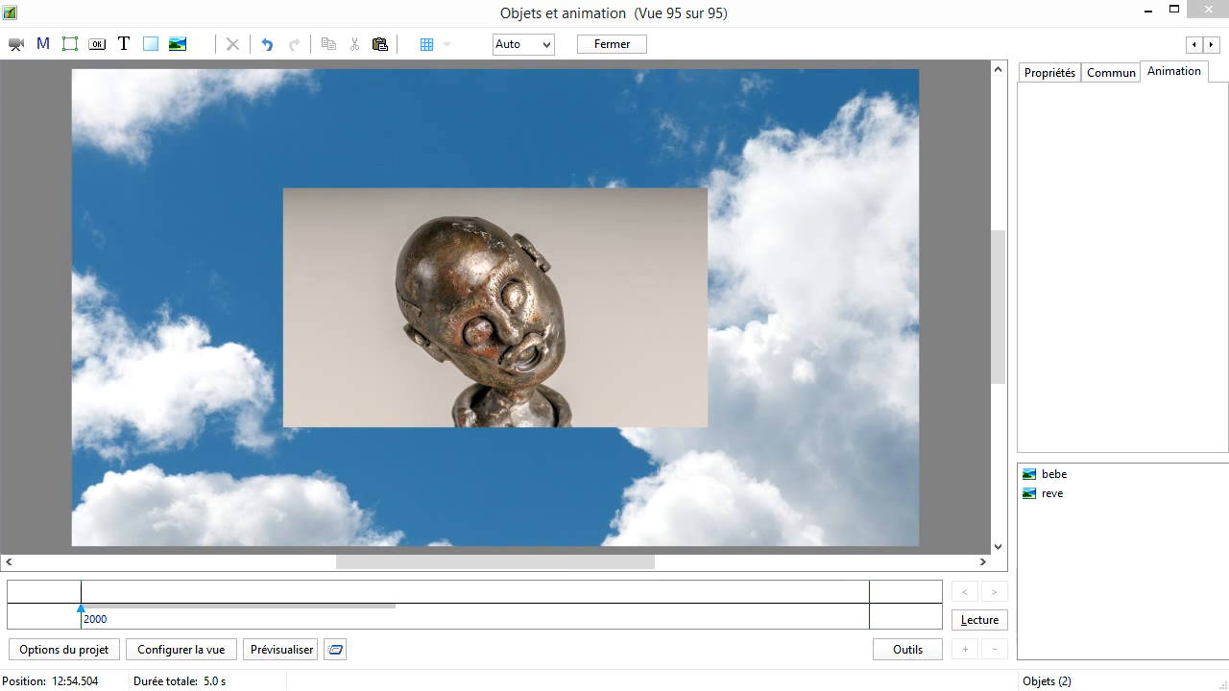
Move the bebe image right of centre, to a pan of about 15 x -2.6
left_click(643, 320)
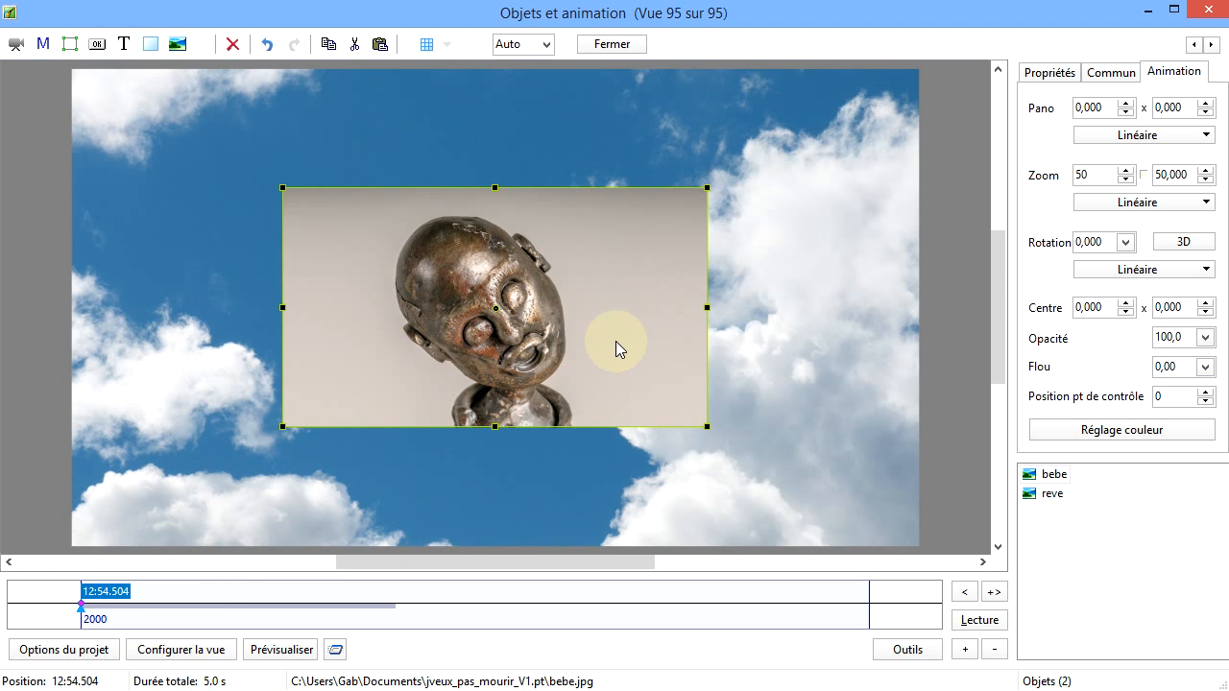
left_click_drag(625, 327, 679, 368)
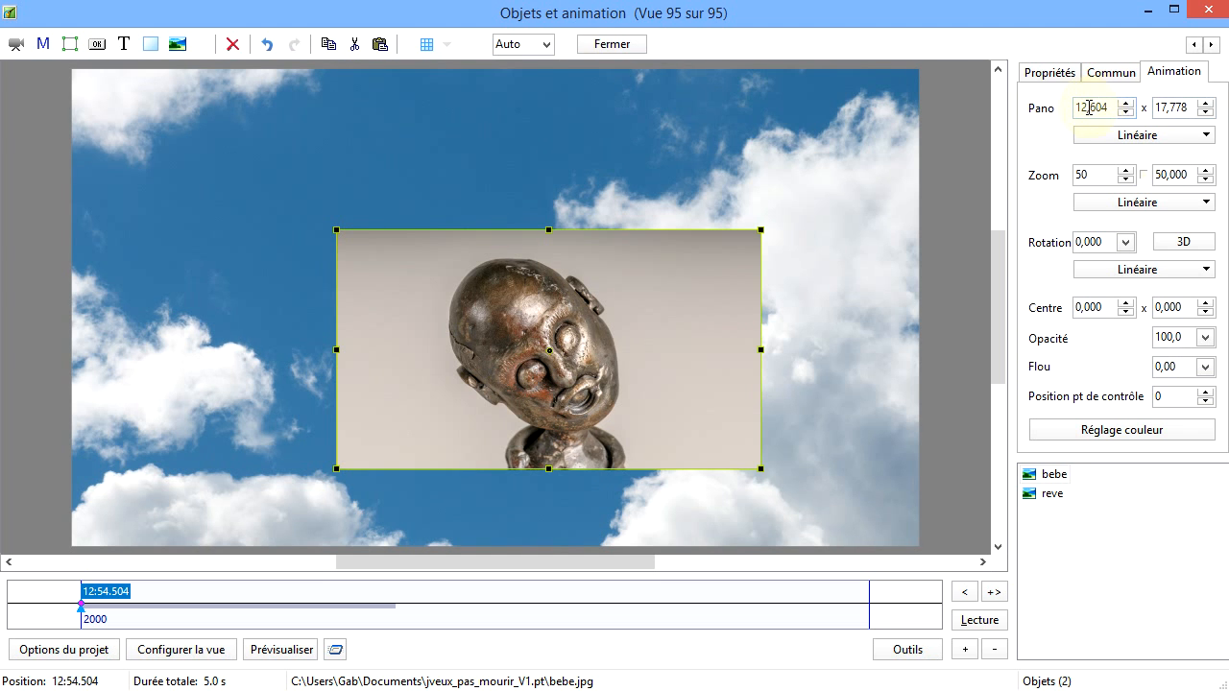
left_click_drag(696, 318, 707, 269)
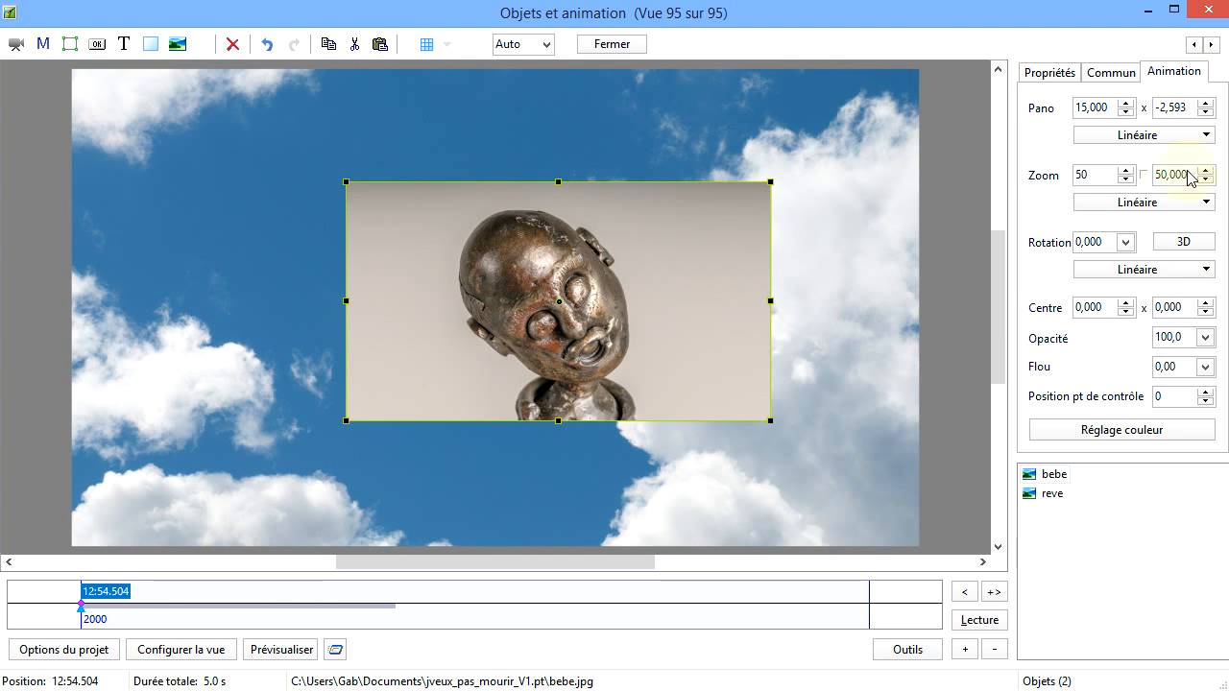
Open the 3D settings of the bebe image and increase Rotation X to 118
left_click(1189, 242)
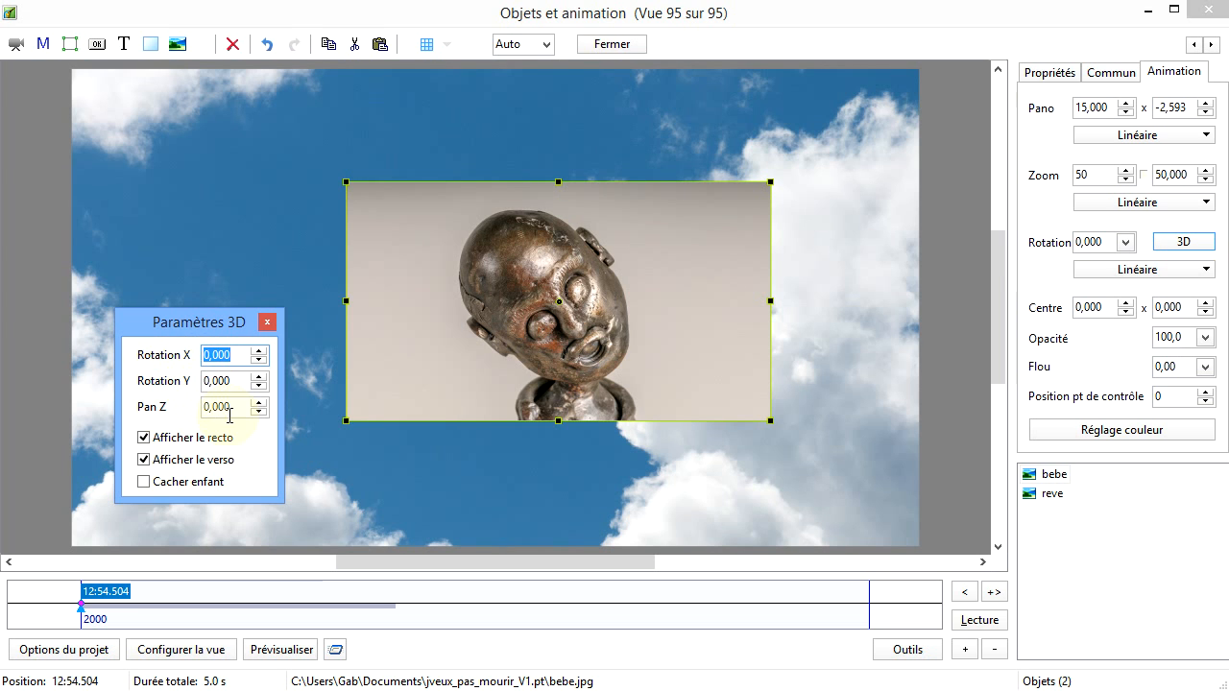
left_click(259, 351)
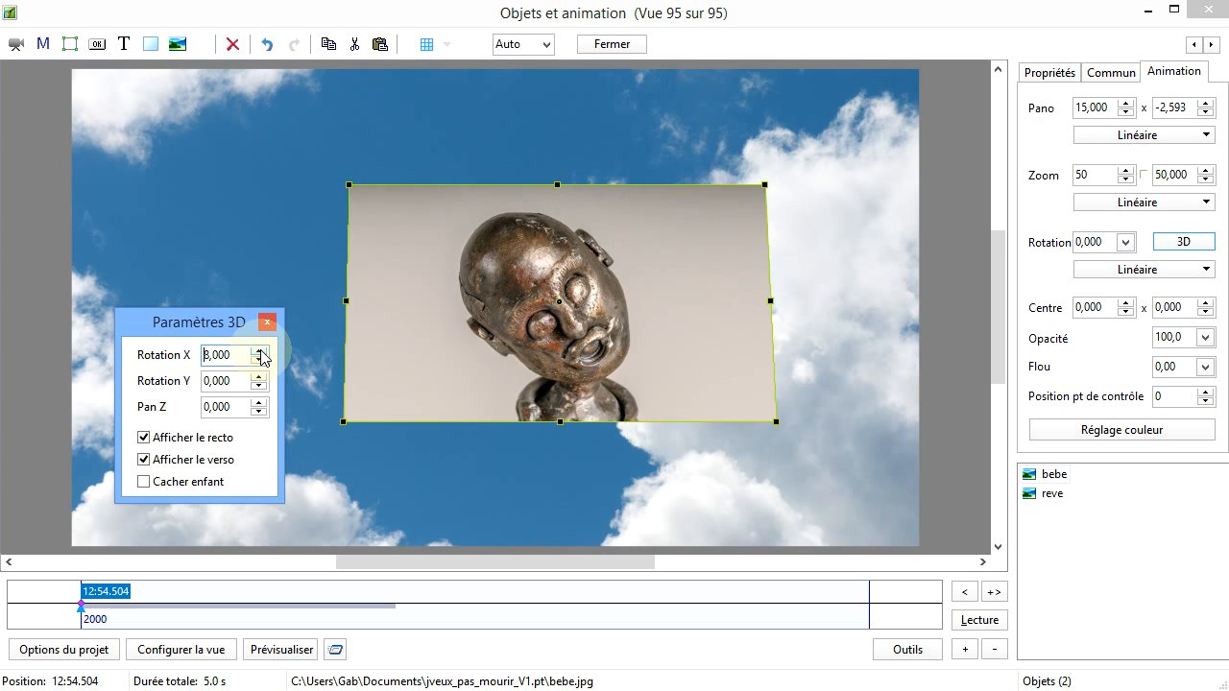
left_click_drag(259, 352, 259, 352)
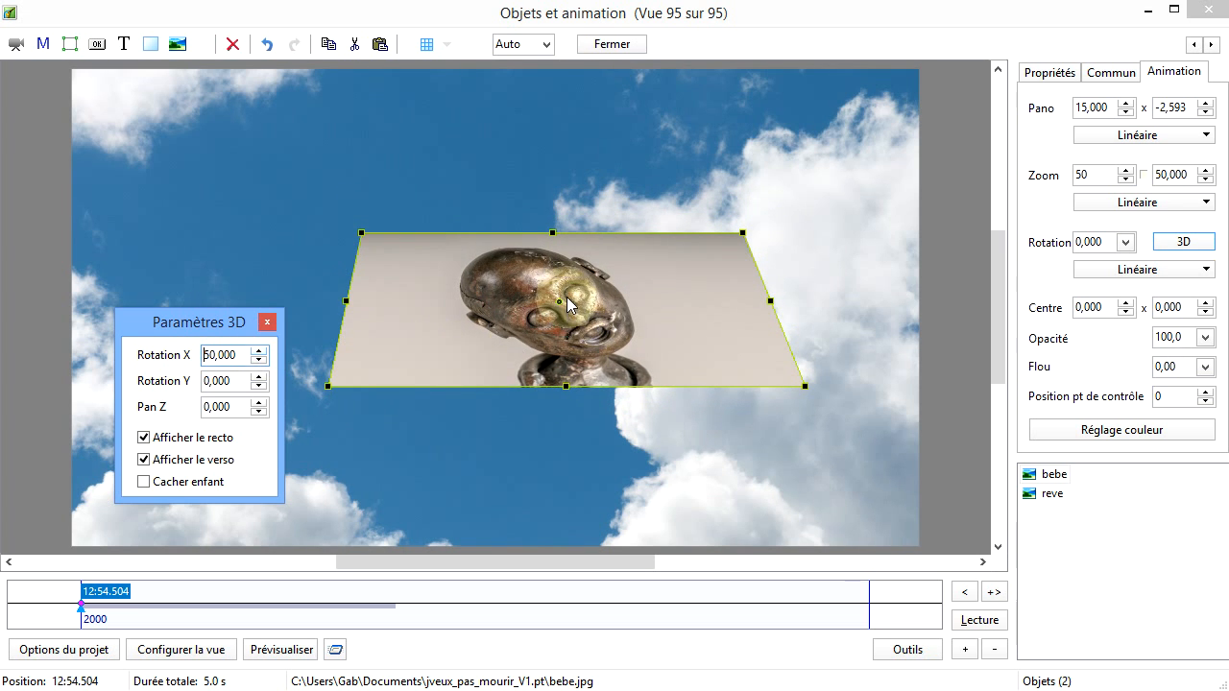
left_click_drag(259, 351, 260, 352)
left_click(260, 351)
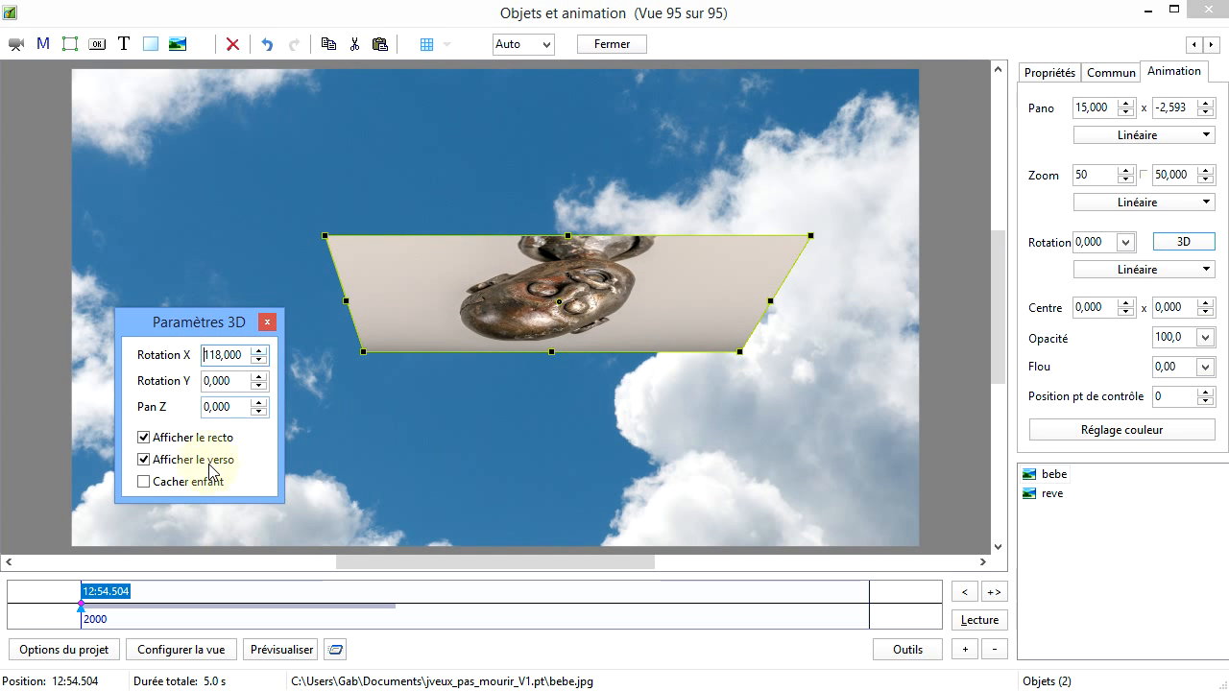
Toggle the display of the bebe image's back side off and on, and increase Rotation X to 333
left_click(145, 461)
left_click(591, 308)
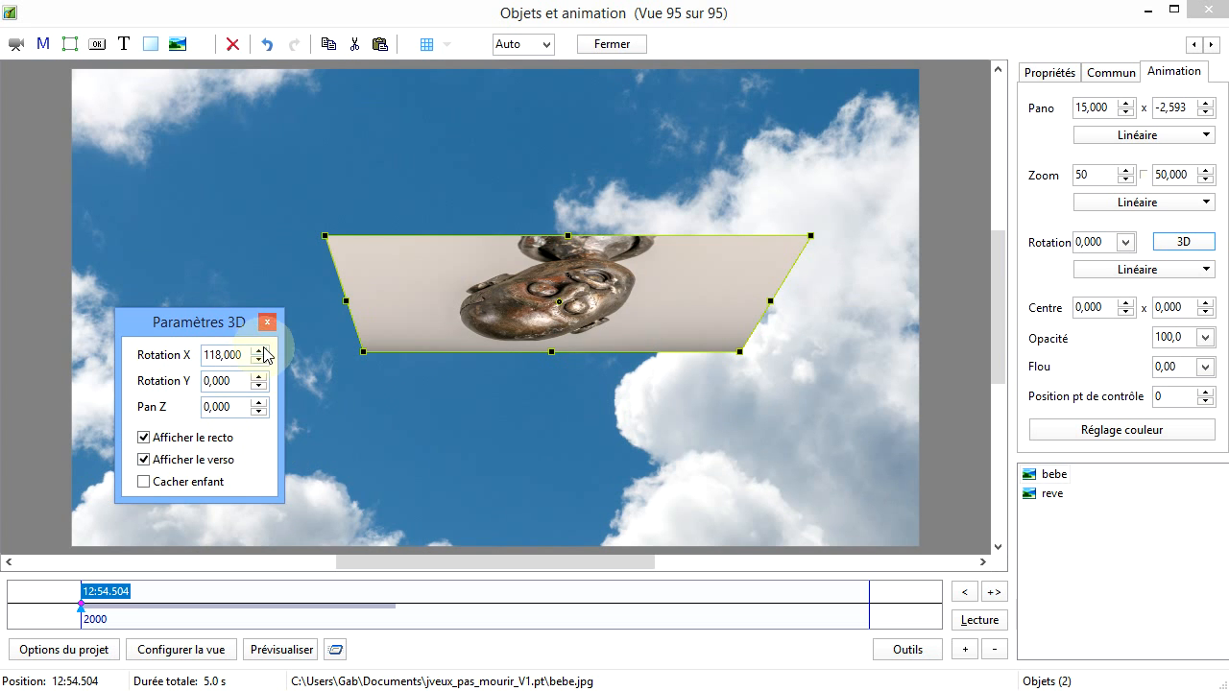
left_click_drag(260, 351, 261, 352)
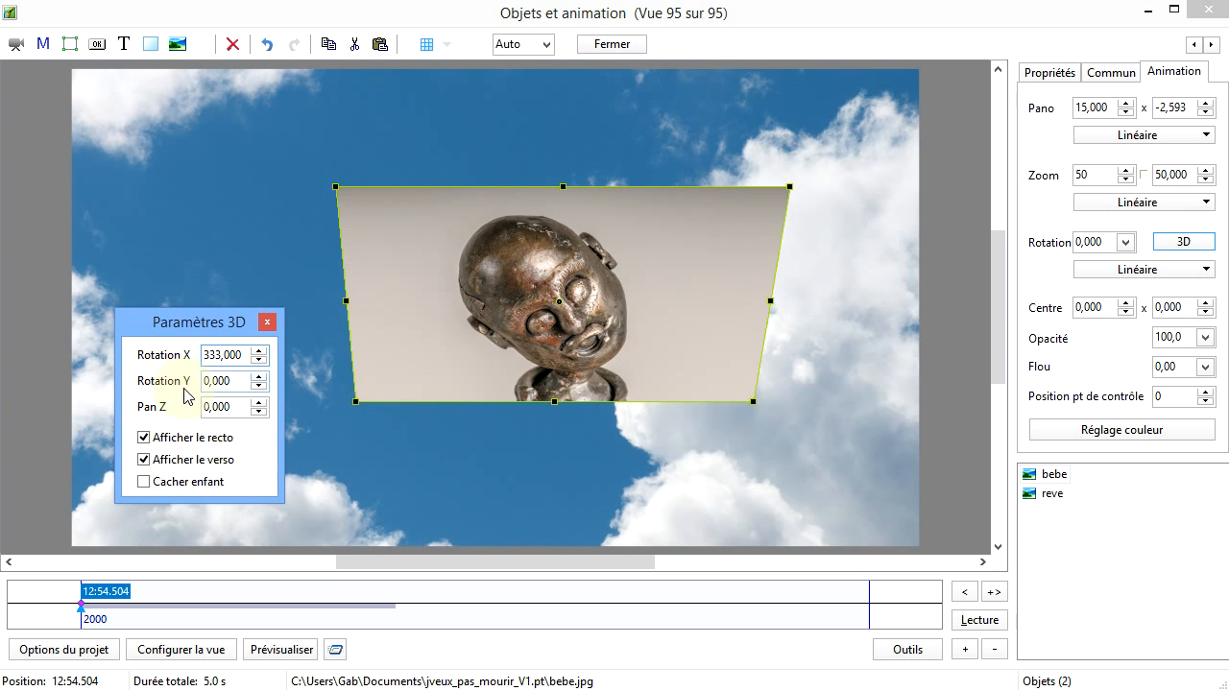
Increase the bebe image's Rotation Y to 60, and reset both its X and Y rotations to 0
left_click(259, 378)
left_click_drag(259, 379, 259, 384)
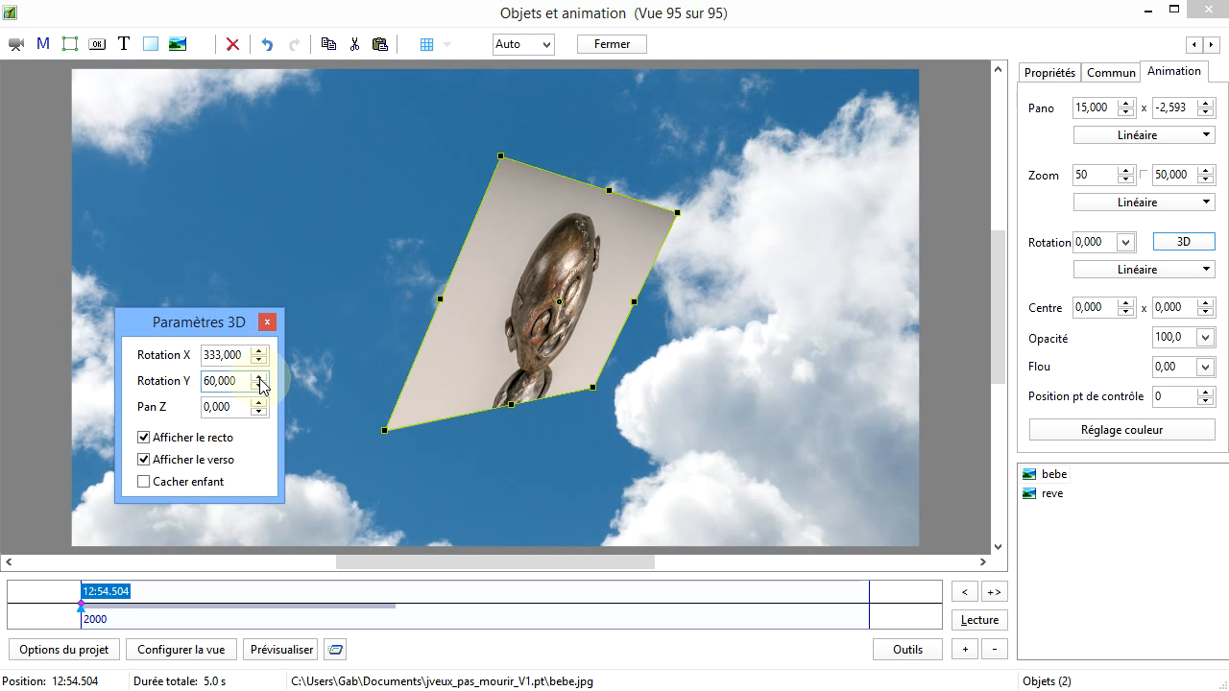
left_click(165, 359)
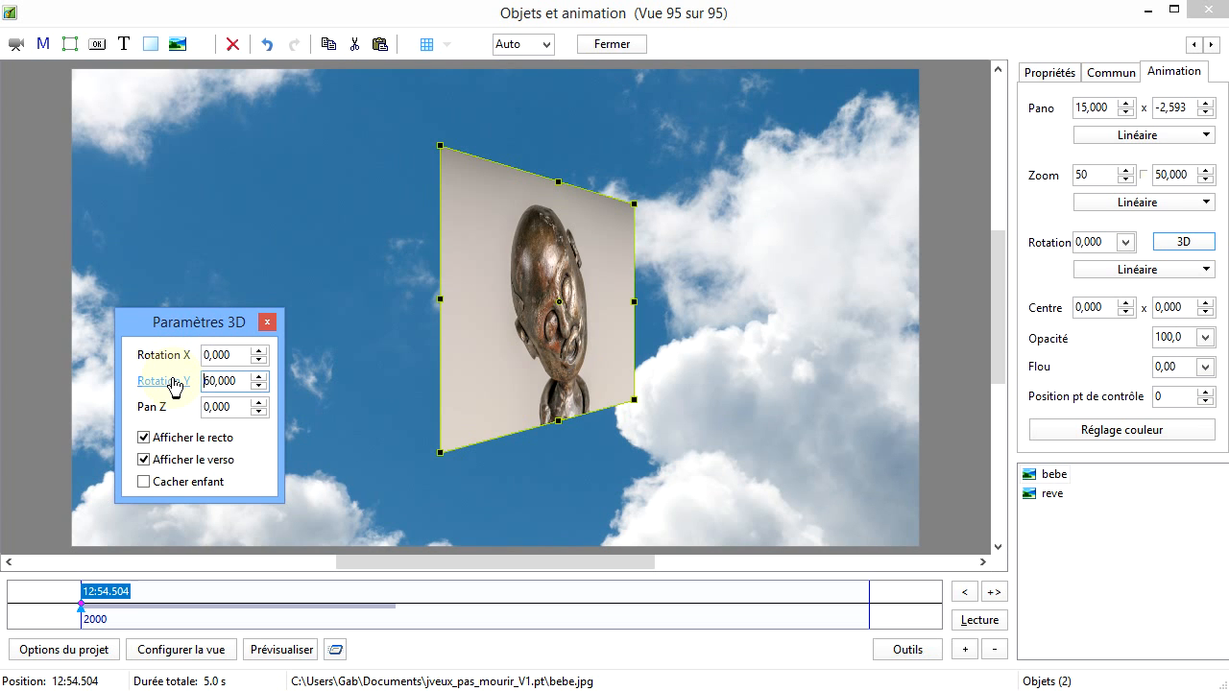
left_click(173, 382)
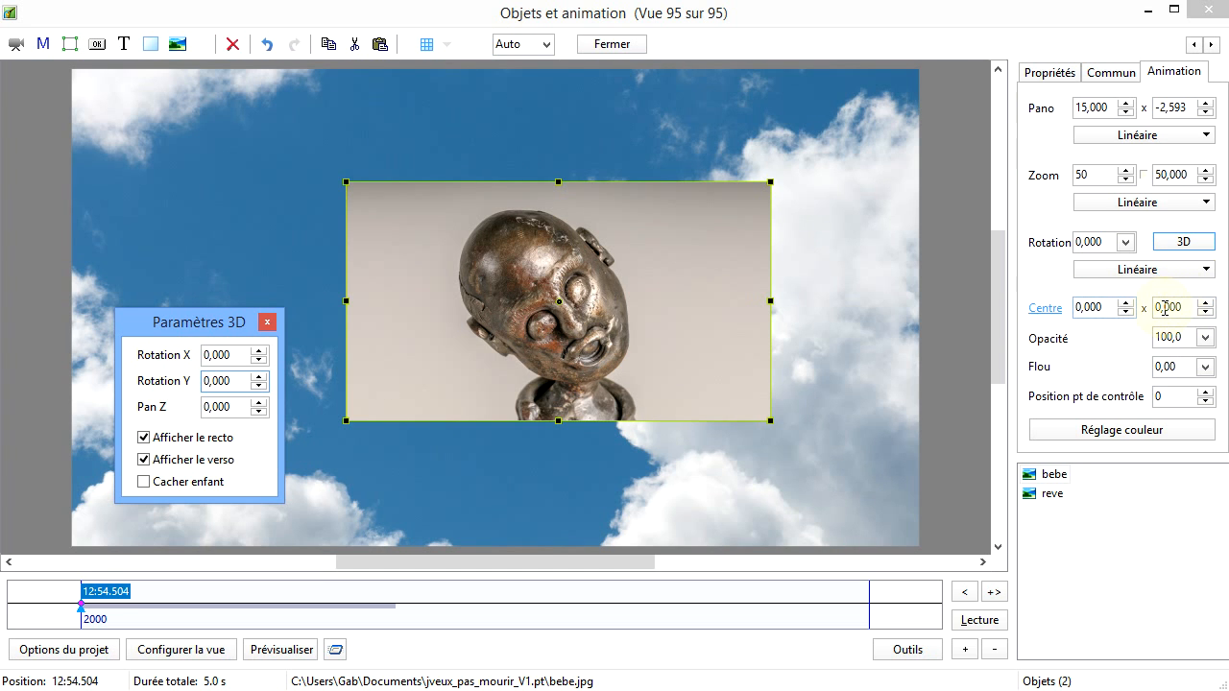
Move the bebe image's centre point toward its left side, to about -64 x 8.7
left_click(691, 376)
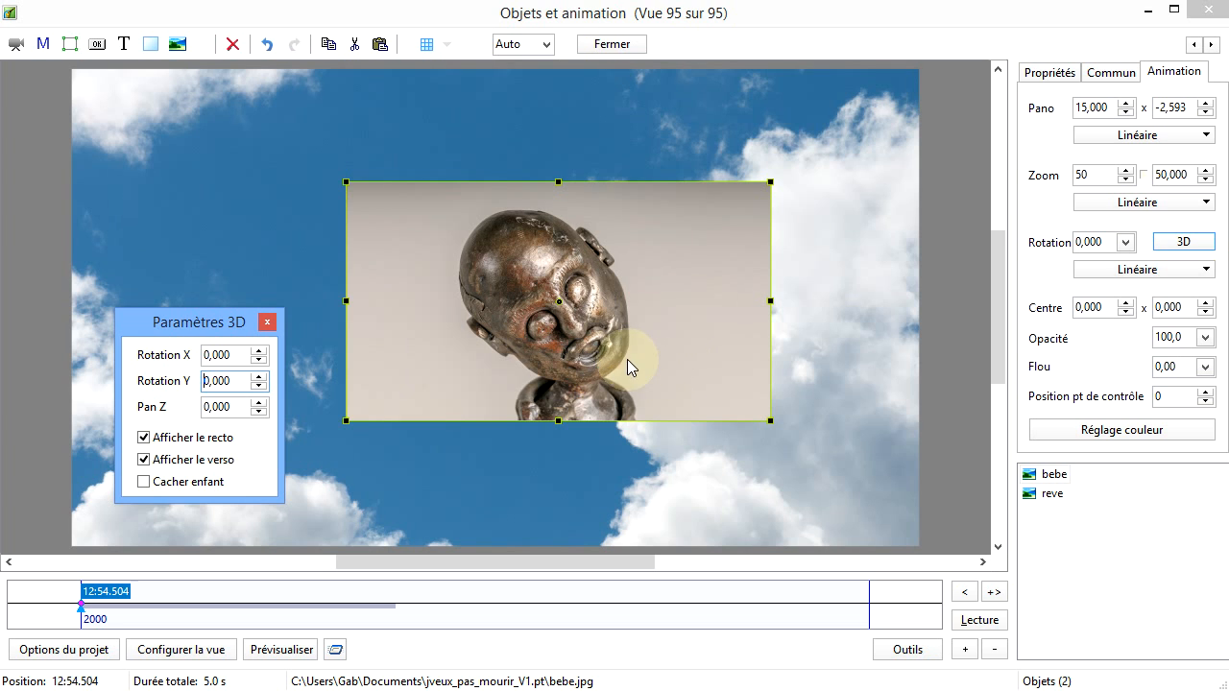
left_click(560, 300)
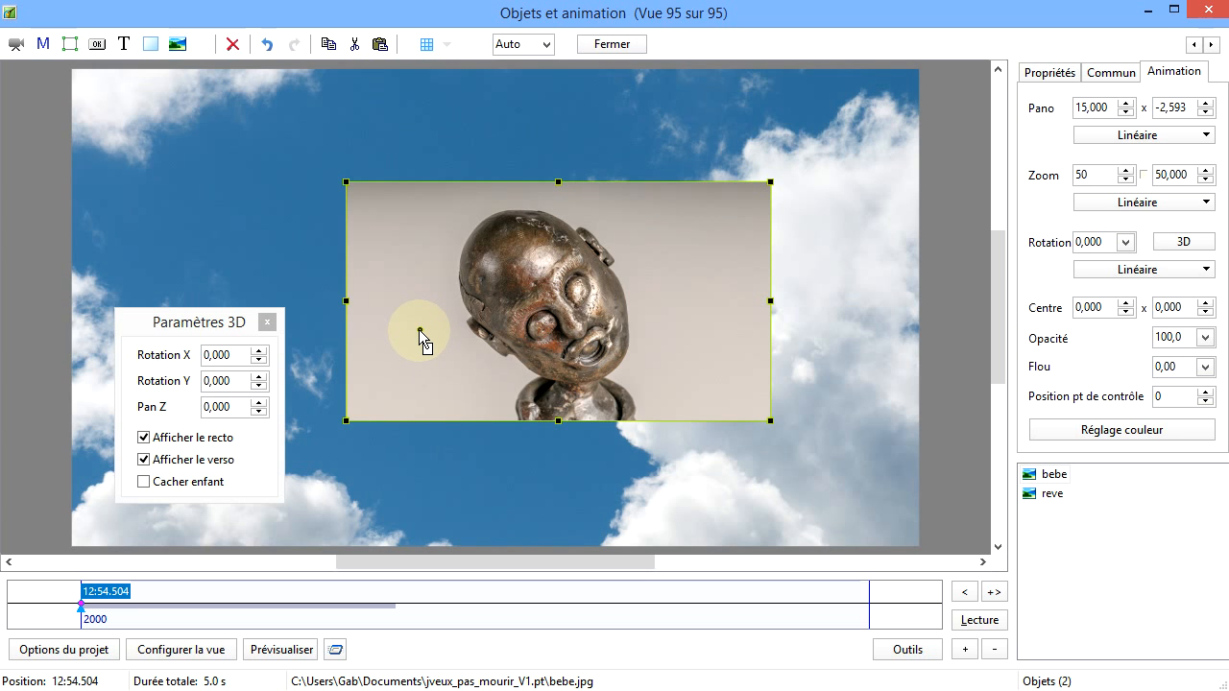
left_click_drag(420, 329, 416, 334)
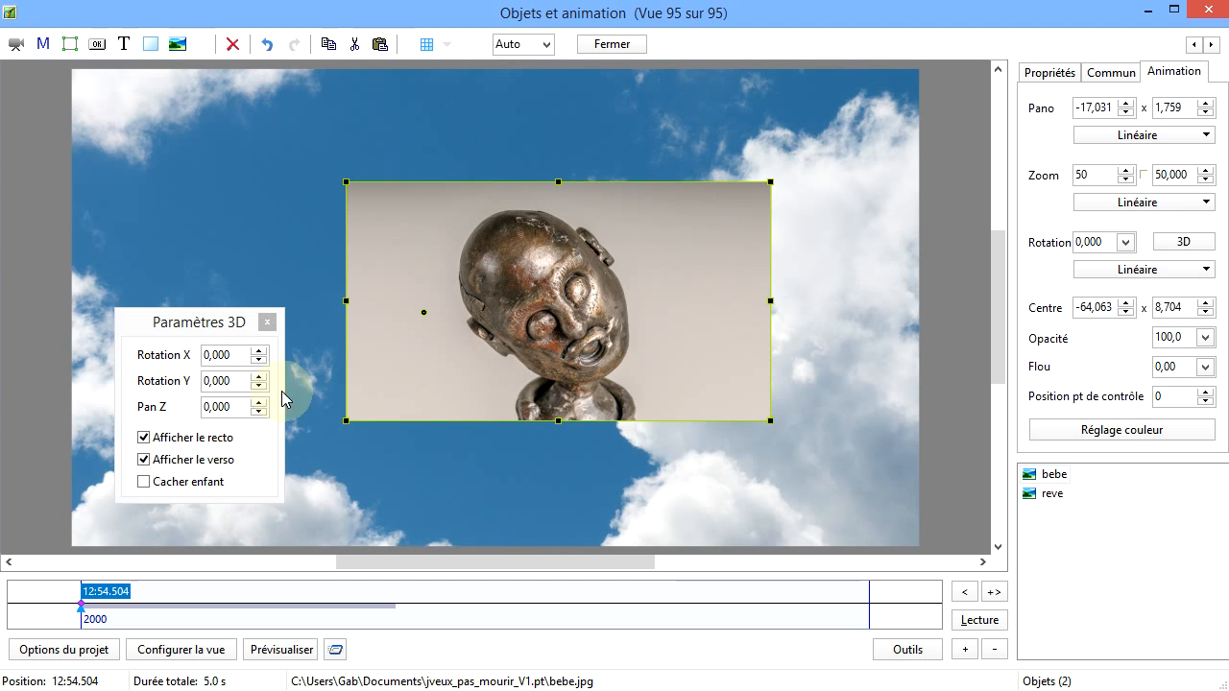
Try Rotation X 10 and Rotation Y 18 around the shifted centre, and reset both rotations to 0
left_click(257, 353)
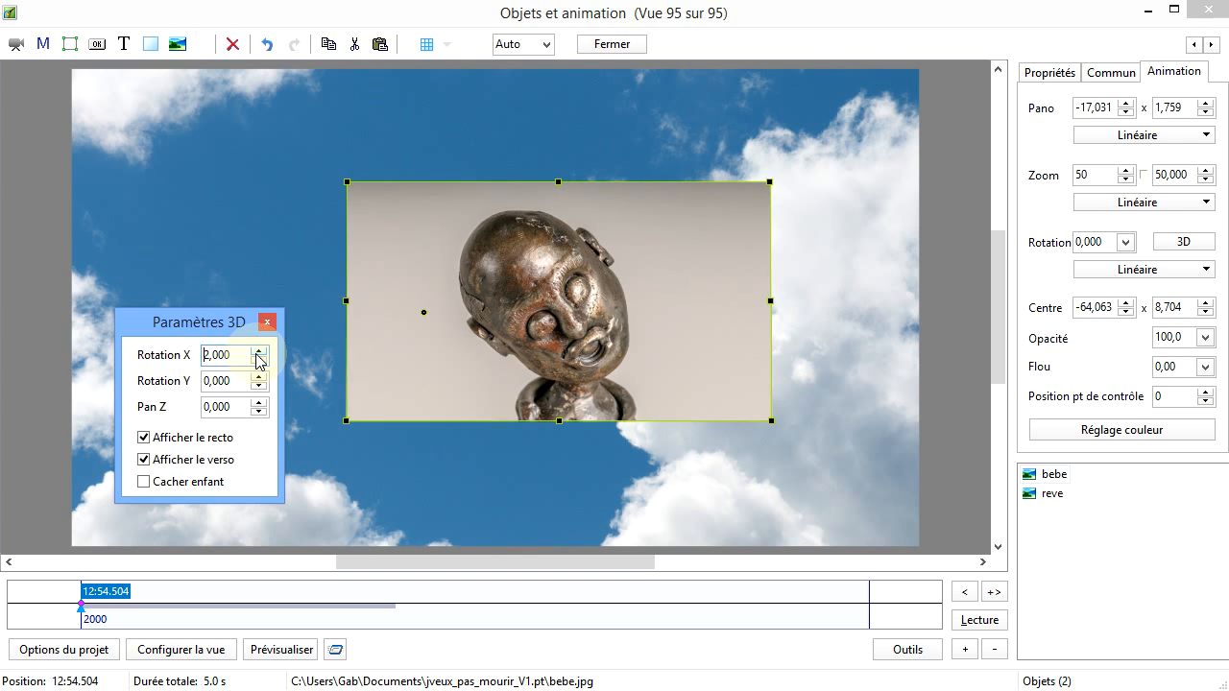
left_click(259, 375)
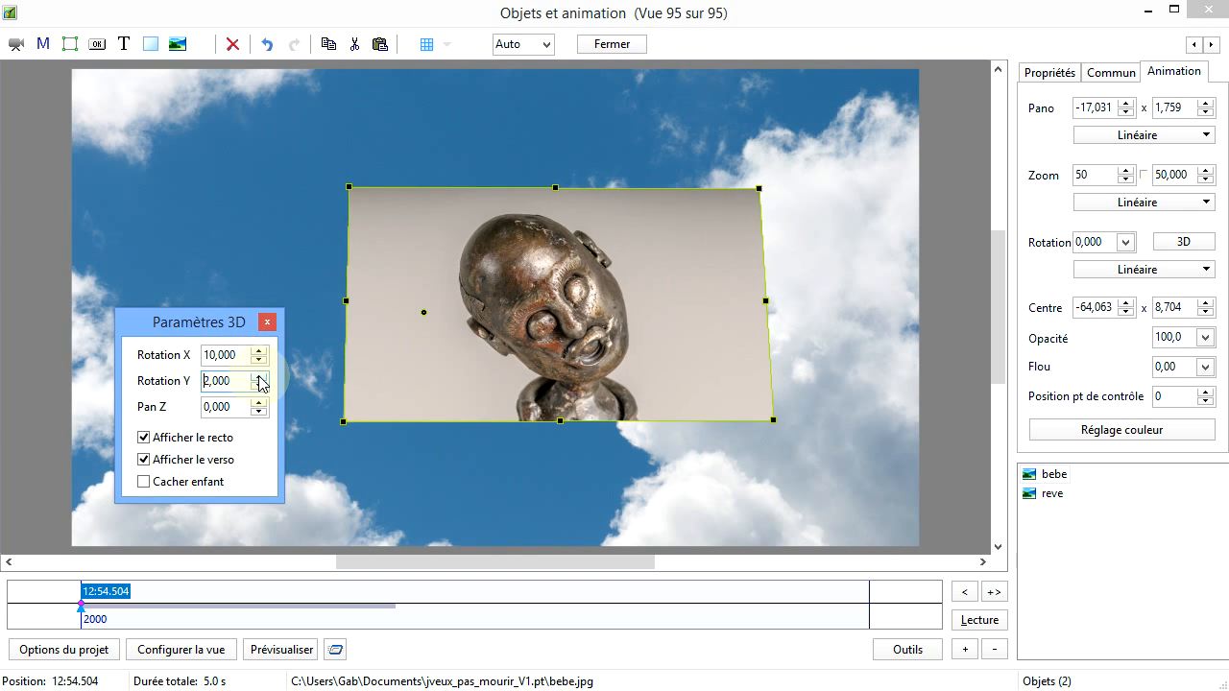
left_click(258, 376)
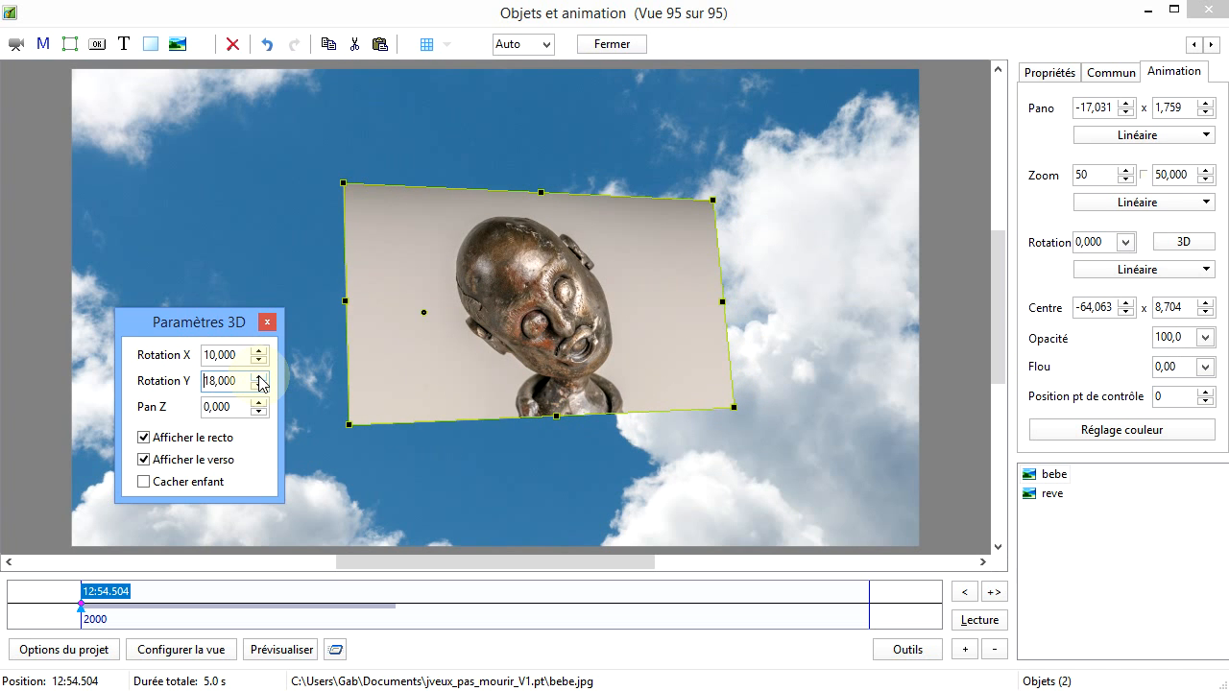
left_click(167, 381)
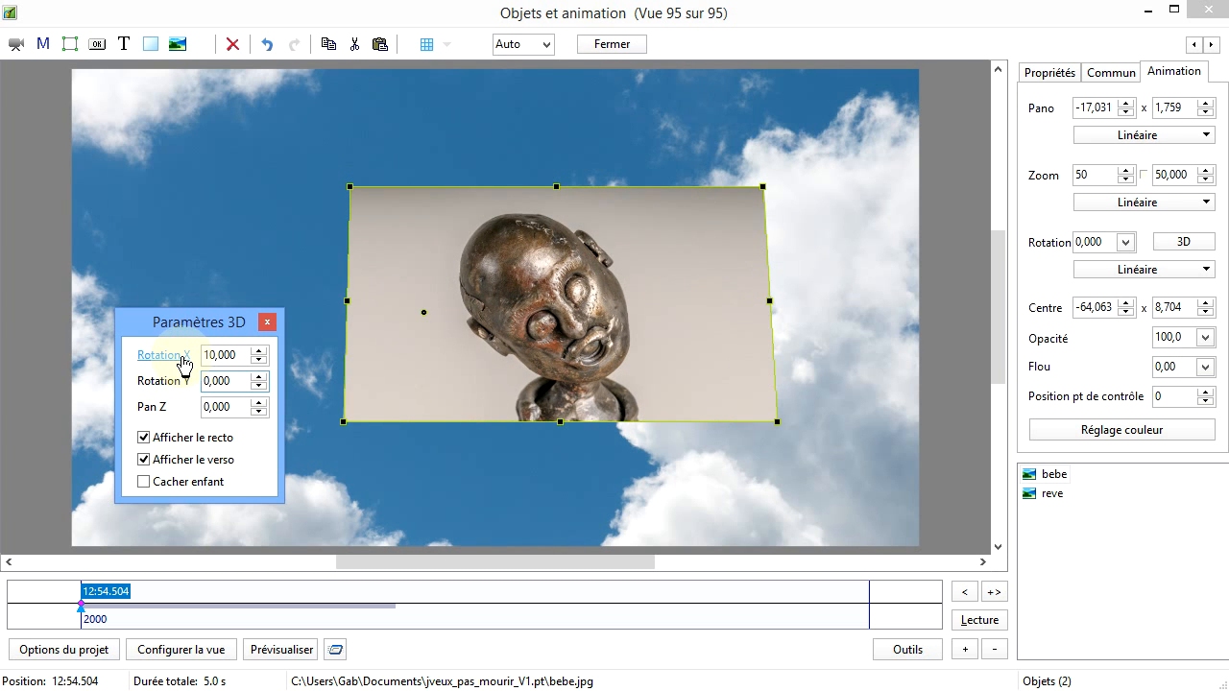
left_click(178, 356)
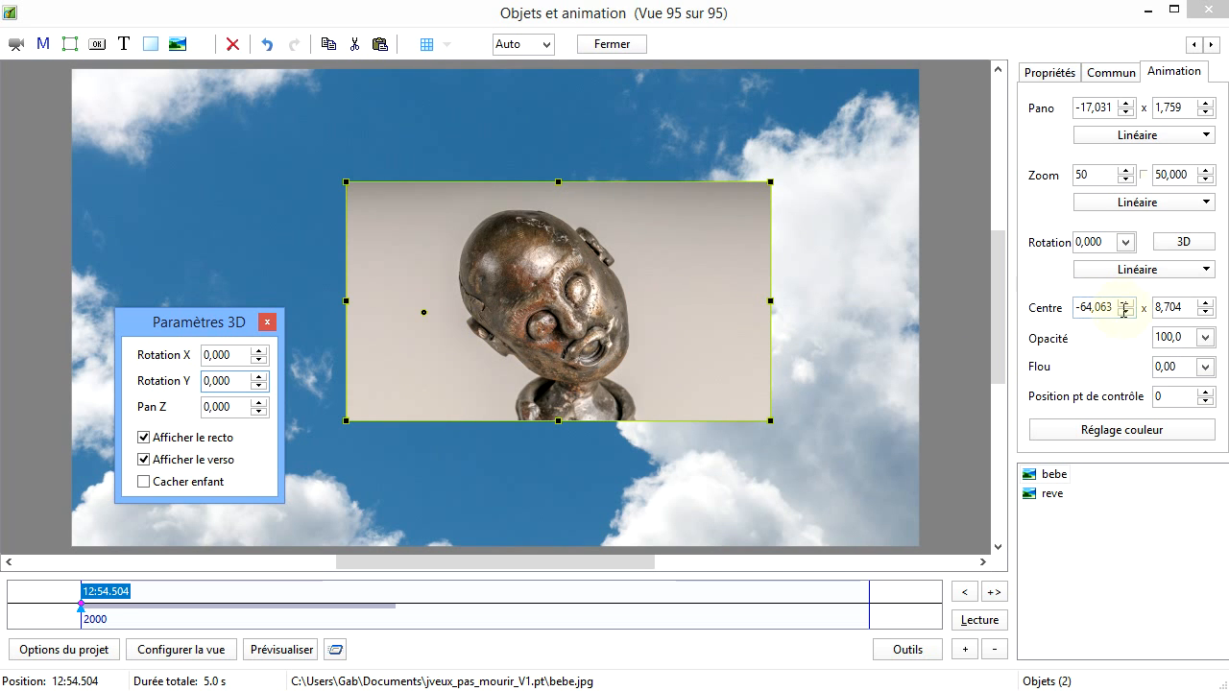
Reset the bebe image's centre to 0 x 0 and move the image to a pan of about 19.6 x -2.3
left_click(1049, 313)
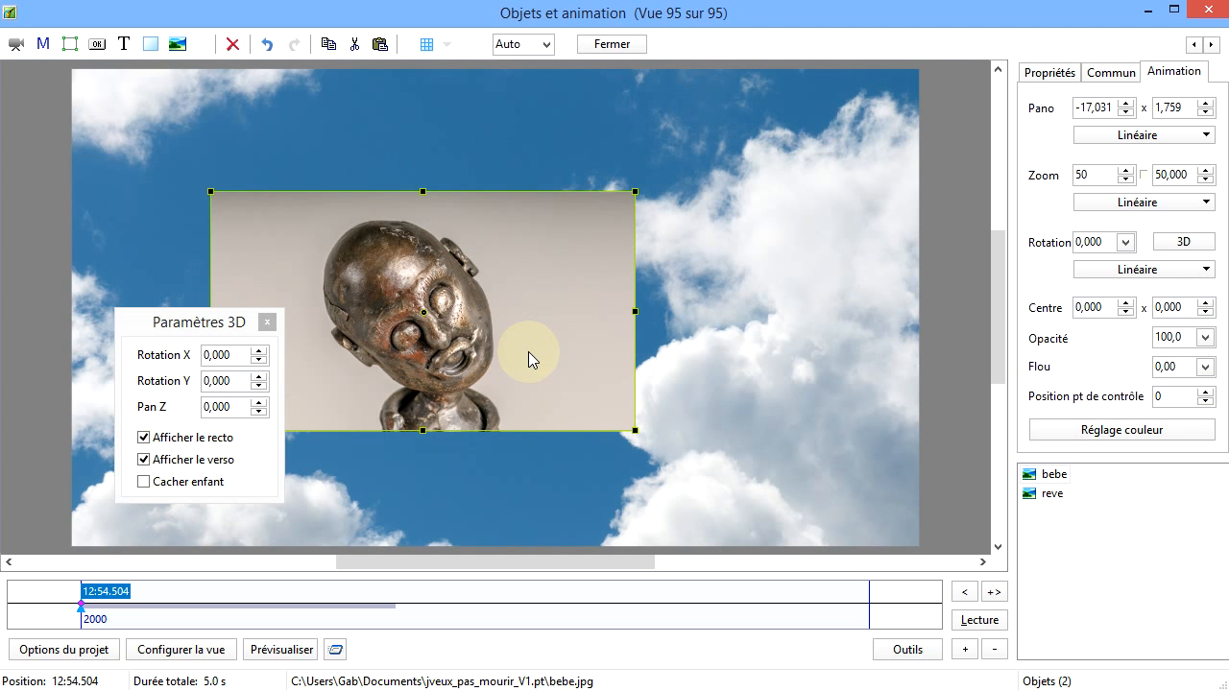
left_click_drag(528, 351, 683, 342)
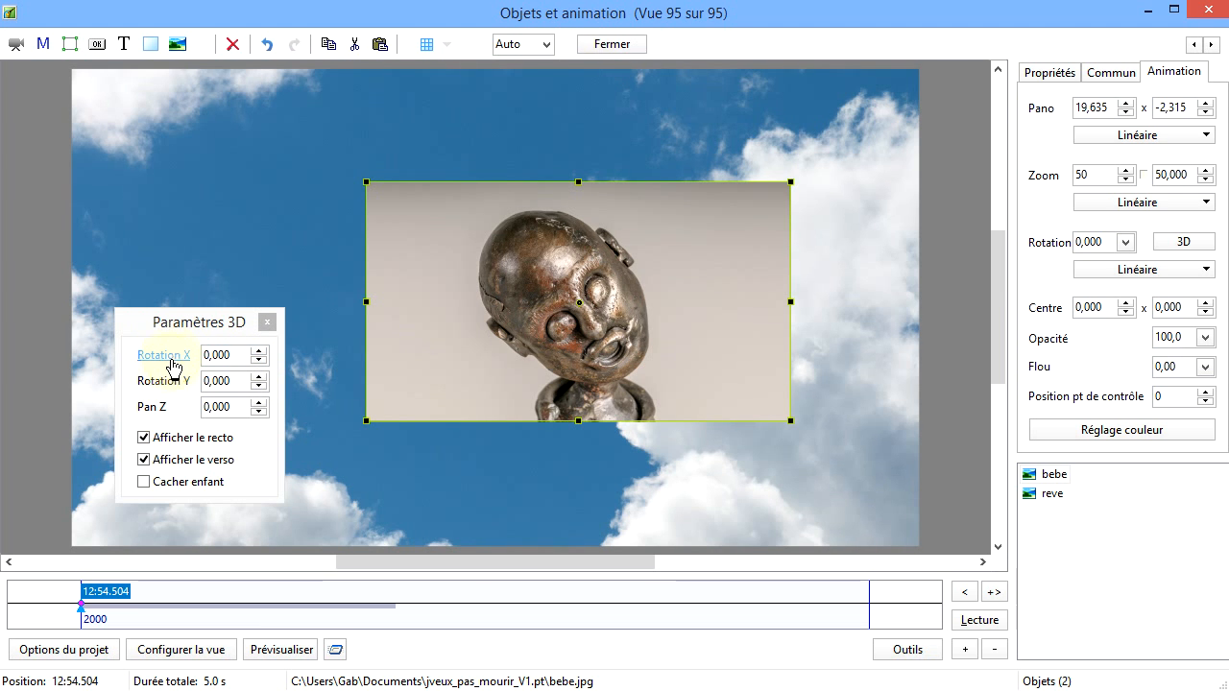
Set the bebe image's 3D parameters to Rotation X 13, Rotation Y 15 and Pan Z -13
left_click(259, 352)
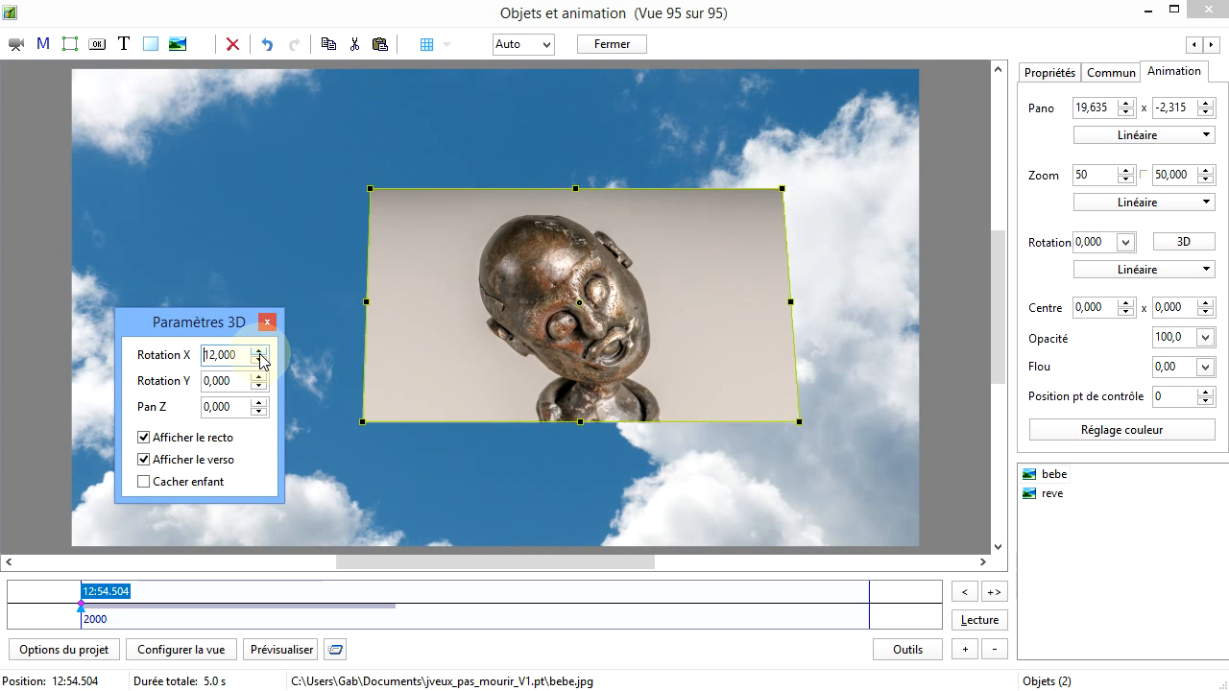
left_click(258, 352)
left_click(258, 377)
left_click(258, 378)
left_click(258, 377)
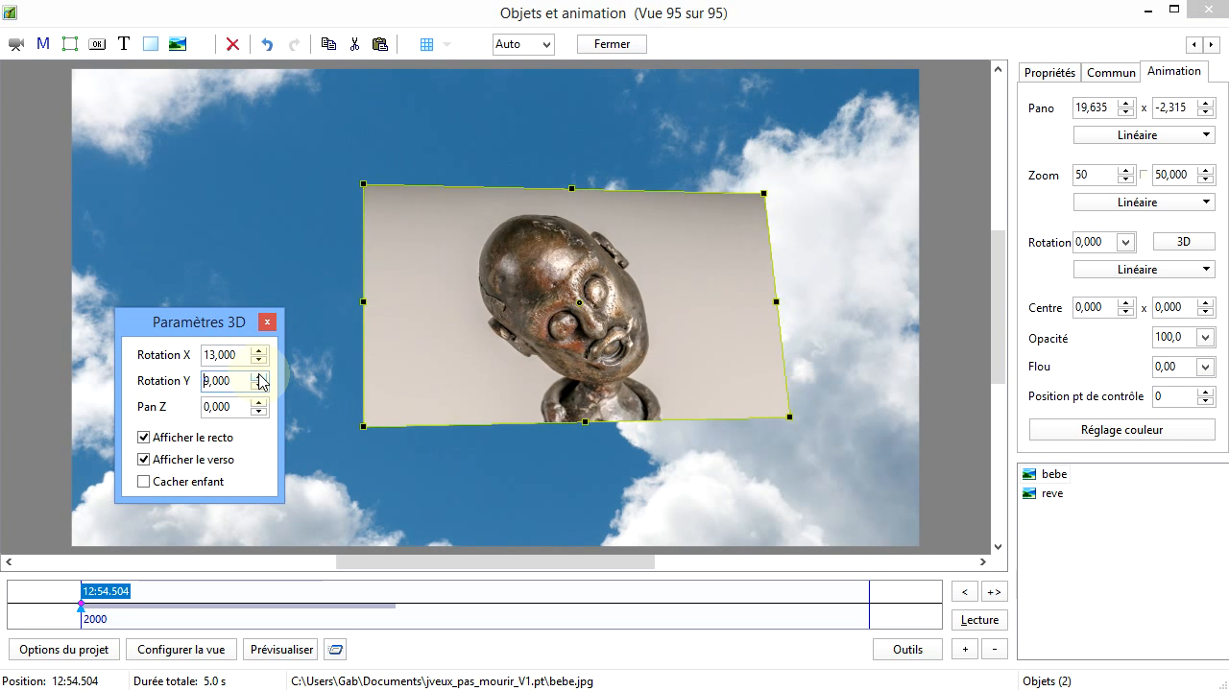
left_click(258, 377)
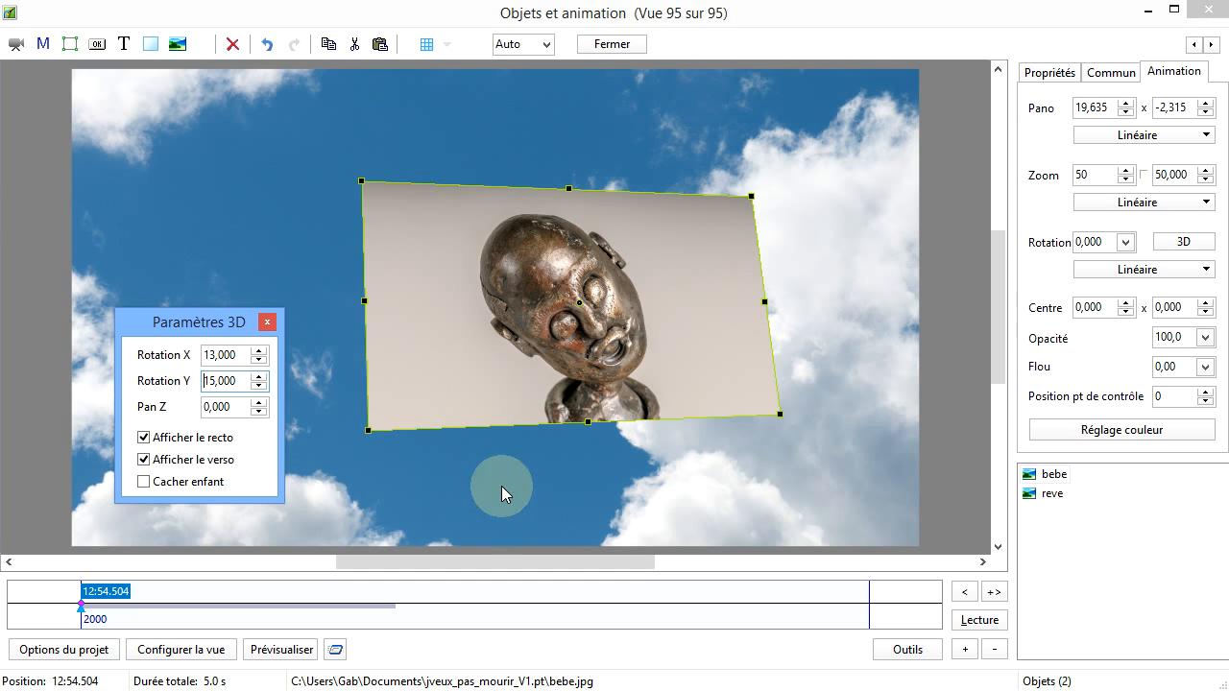
left_click(259, 404)
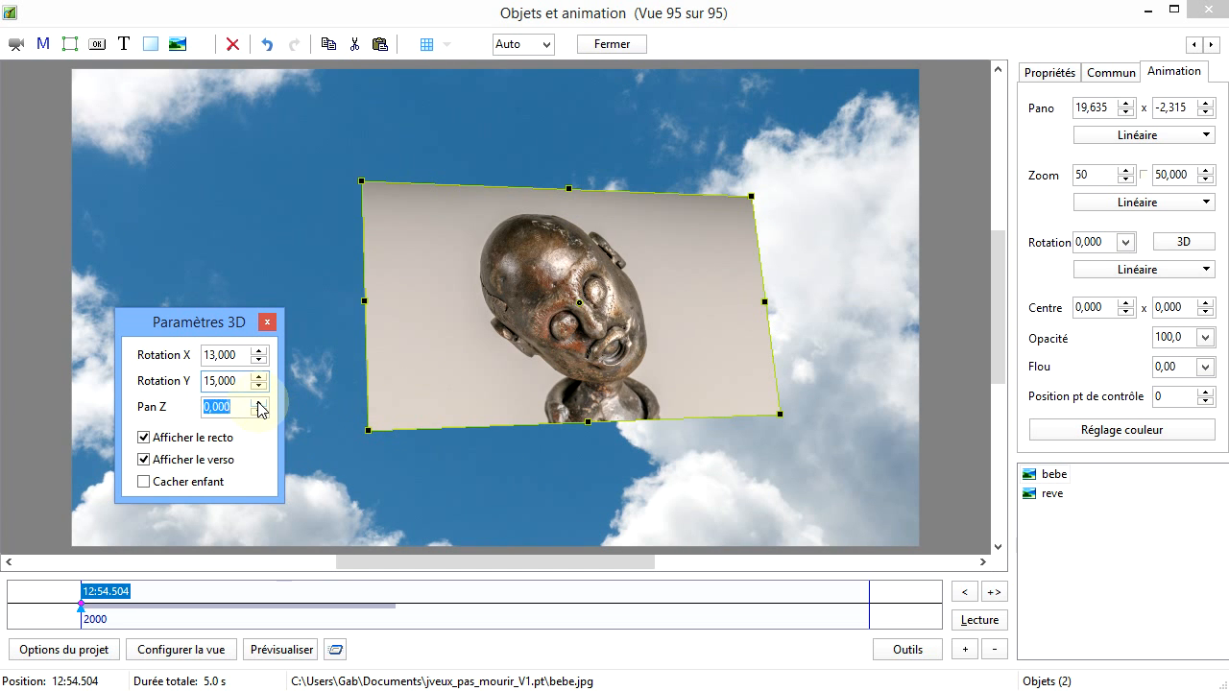
left_click_drag(258, 403, 260, 412)
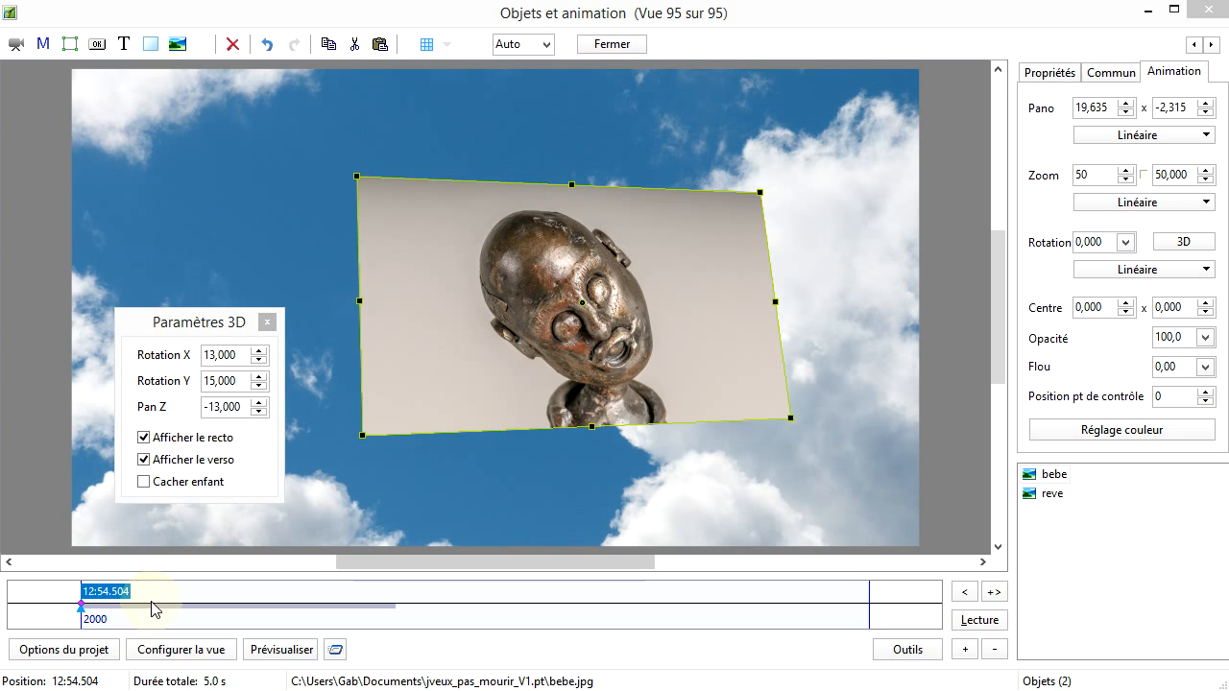
Reset the bebe image's Rotation X, Rotation Y and Pan Z to 0 at the first control point
left_click(152, 355)
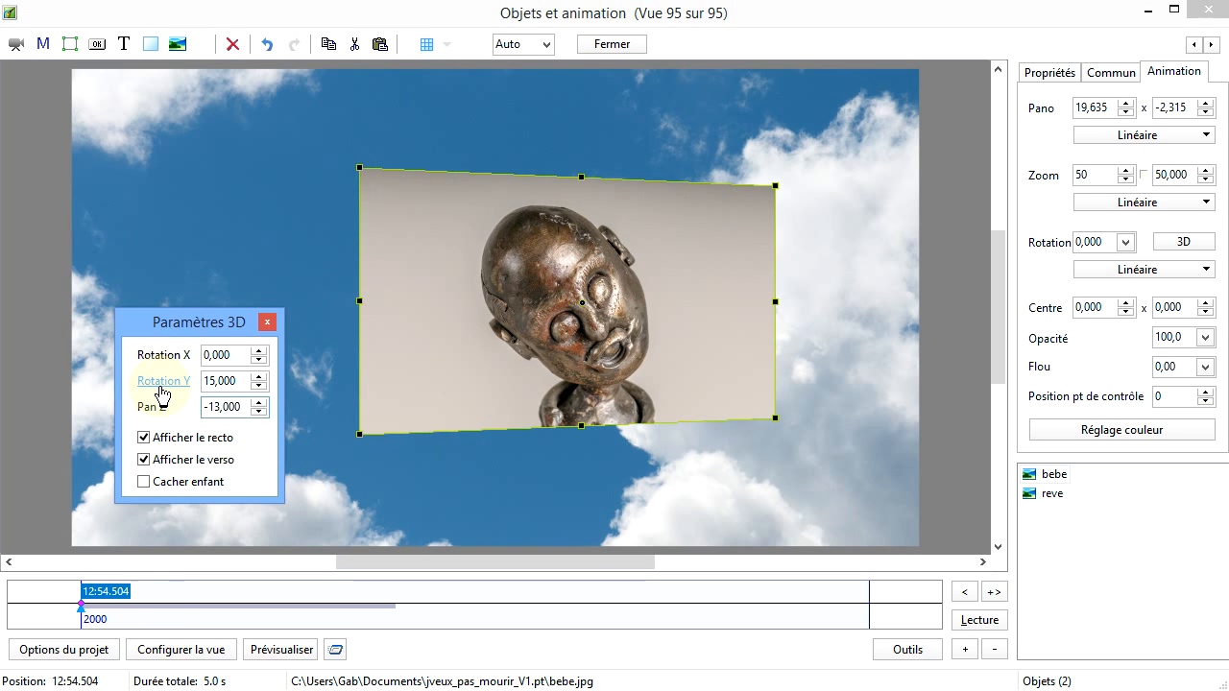
left_click(161, 385)
left_click(151, 407)
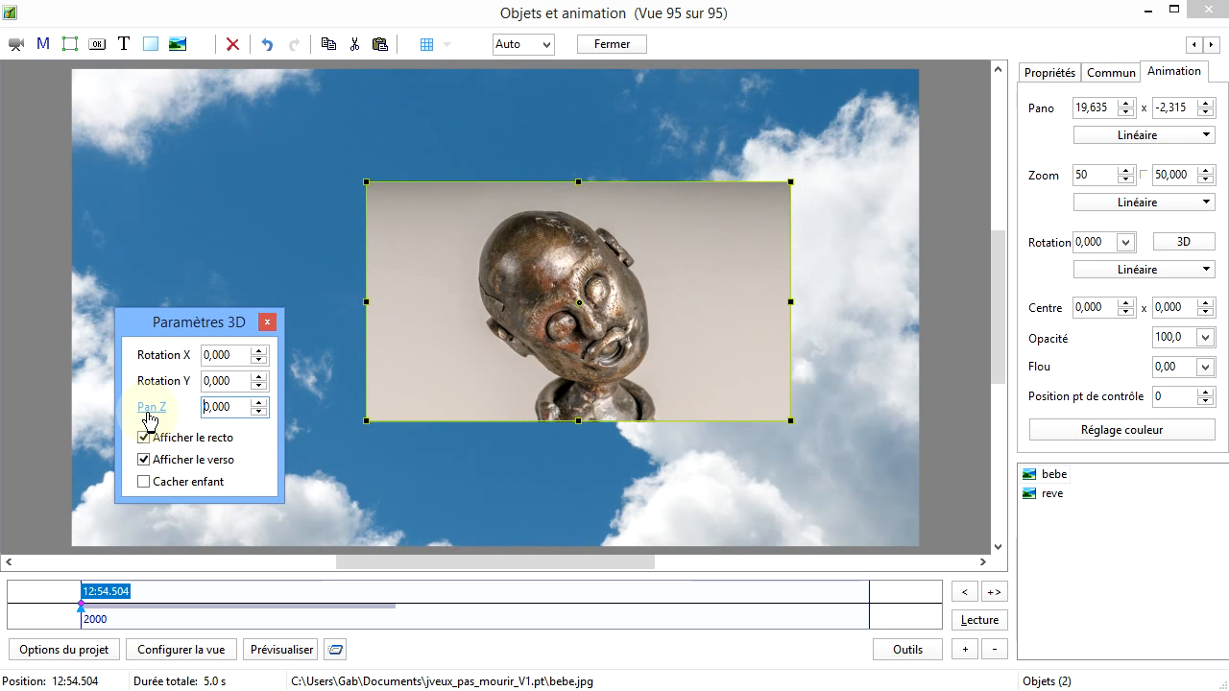
Add a second control point for the bebe image on the timeline at about 12:58.657
left_click(736, 609)
right_click(735, 608)
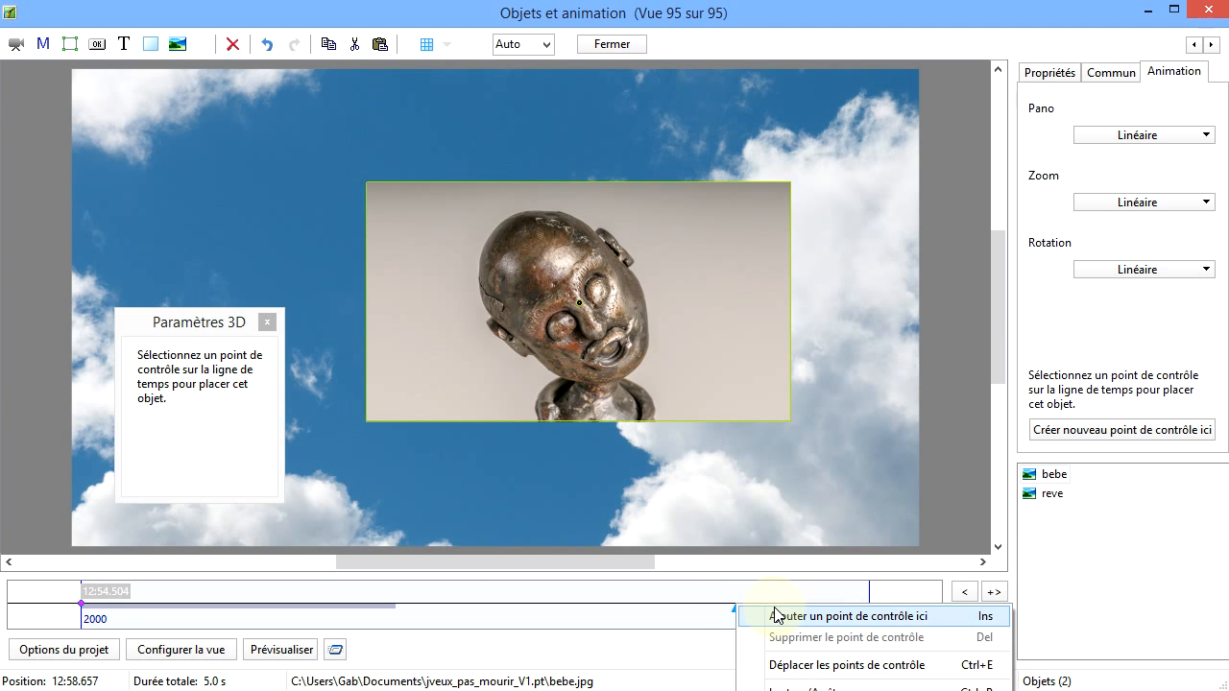
left_click(848, 618)
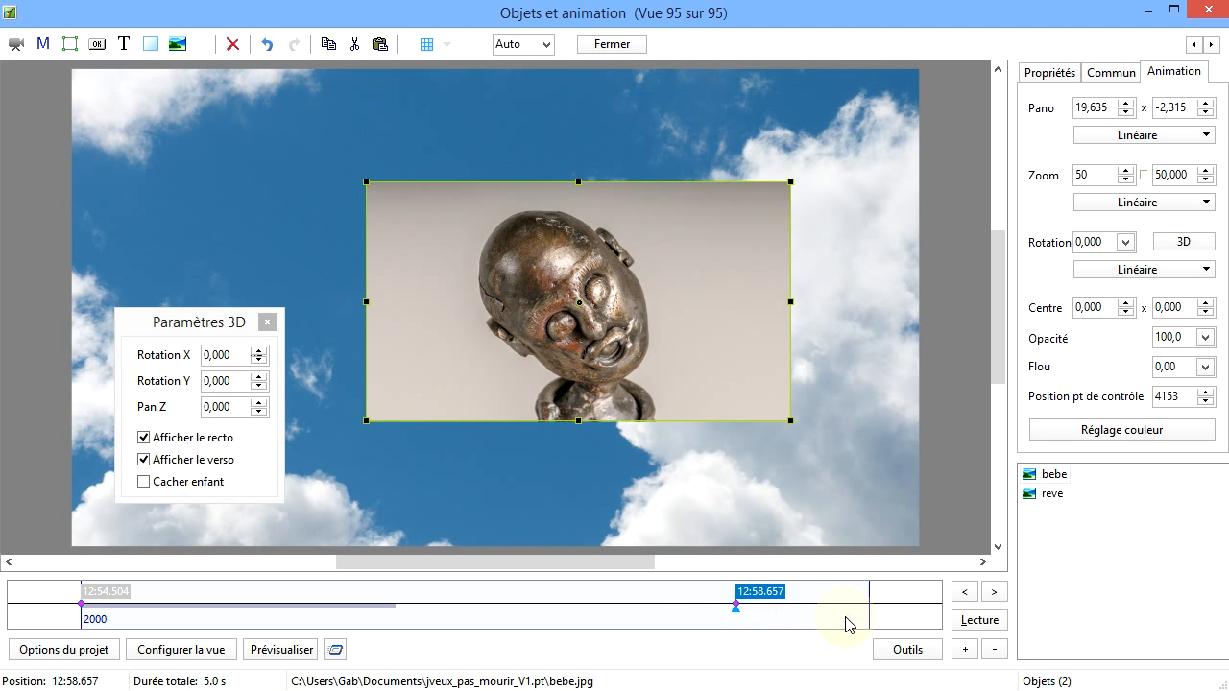
Set Rotation X 31, Rotation Y 29 and Pan Z -60 at the second control point and close the 3D parameters
left_click(195, 326)
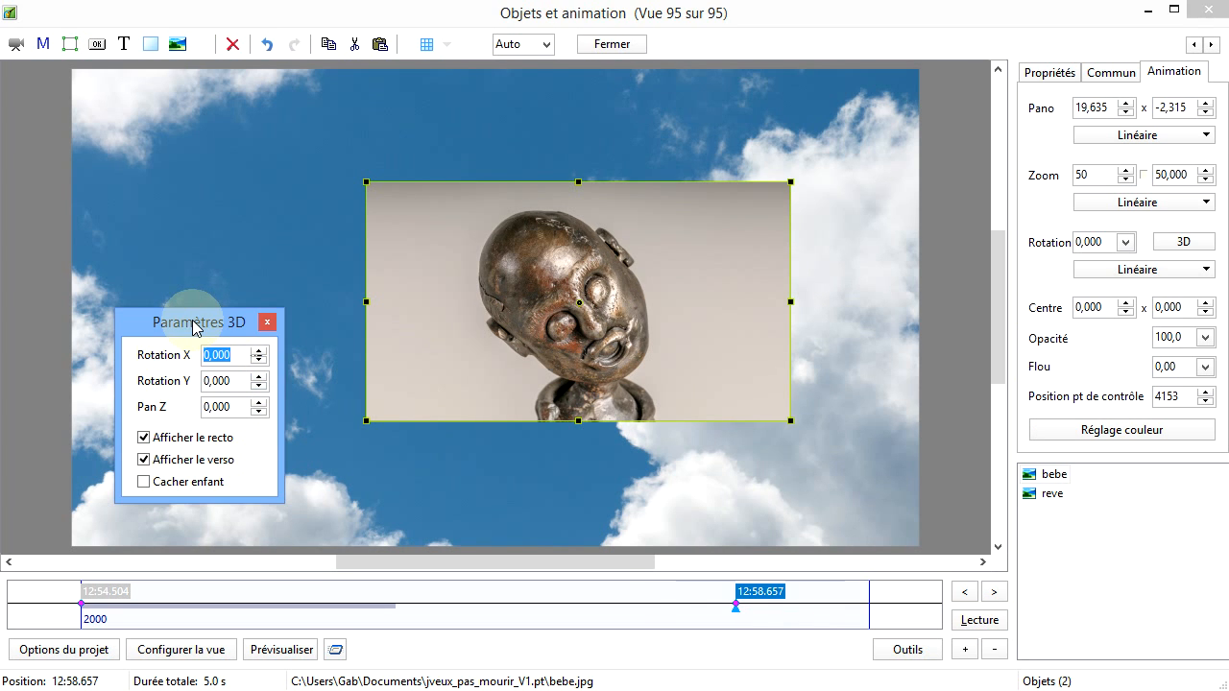
left_click(259, 350)
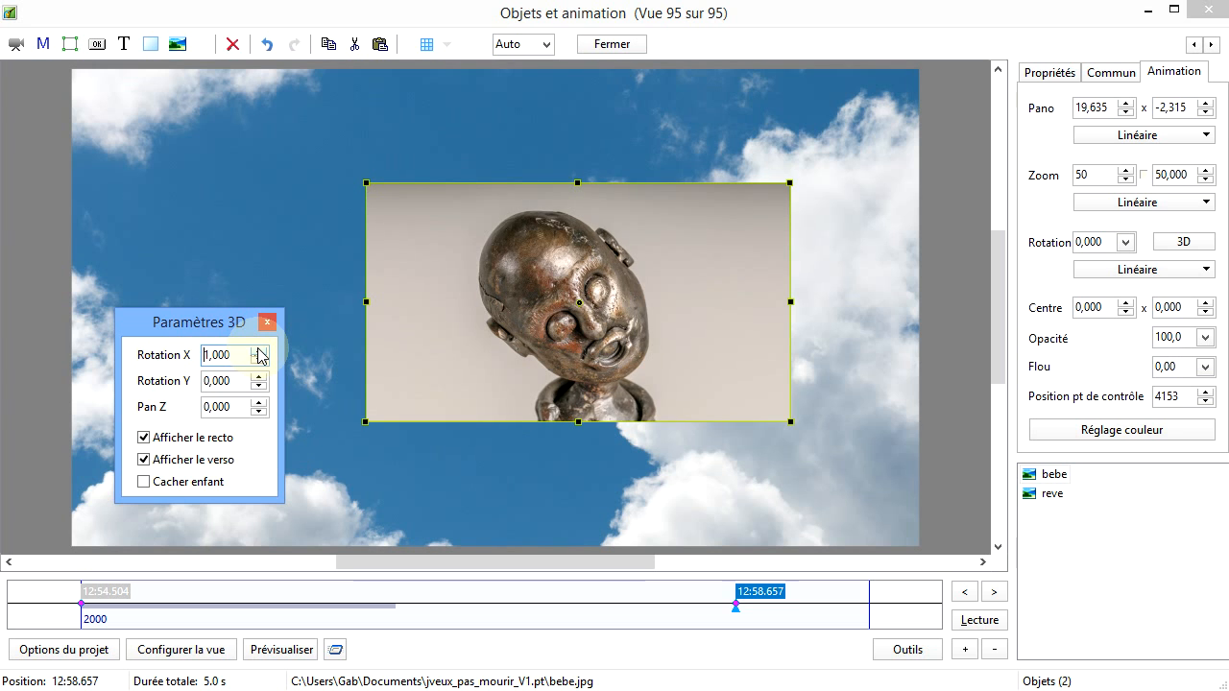
left_click_drag(259, 353, 259, 381)
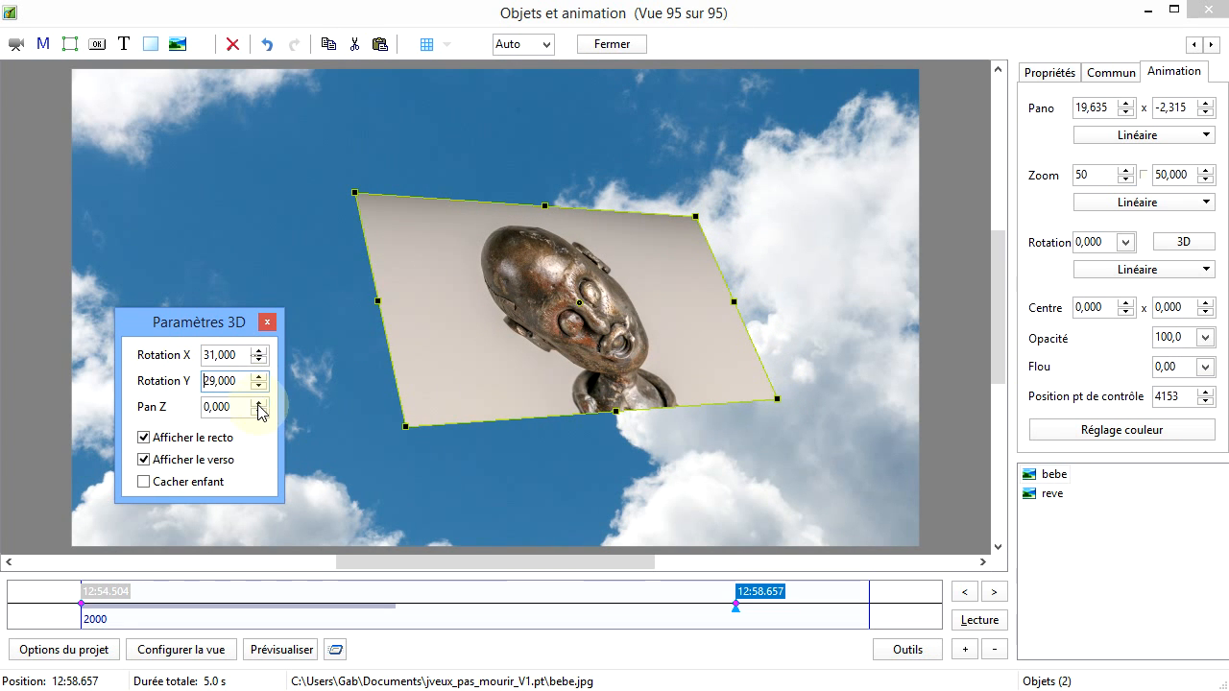
left_click(260, 411)
left_click_drag(259, 412, 259, 411)
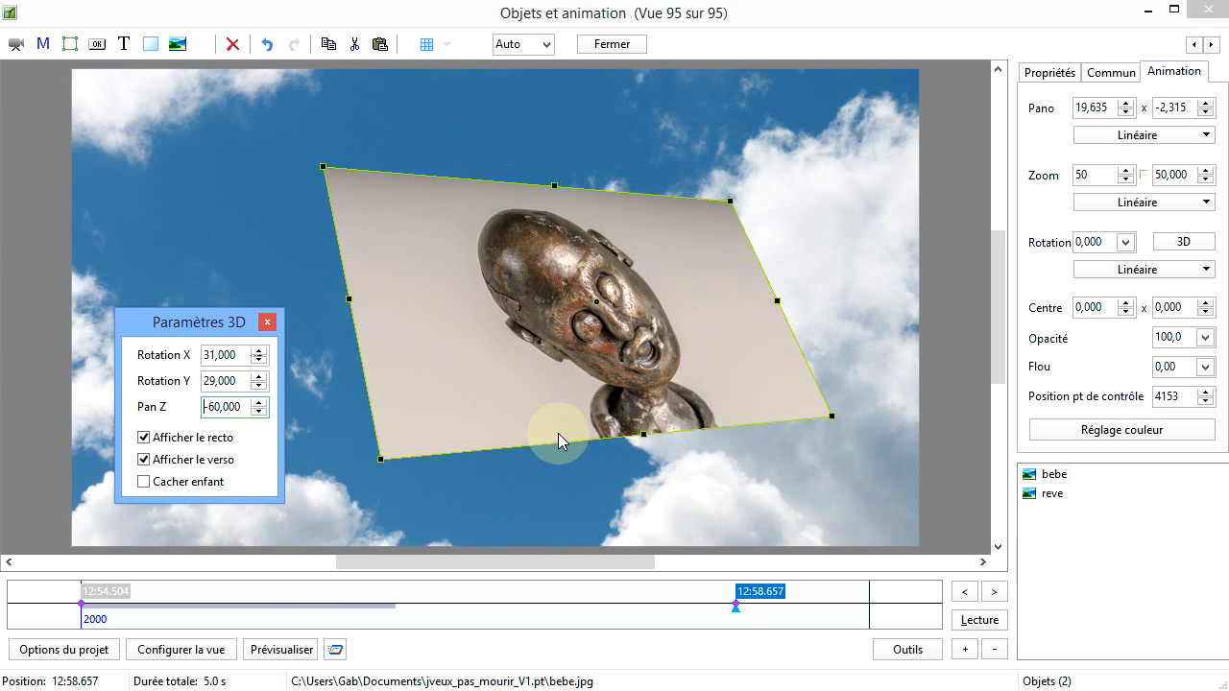
left_click(270, 326)
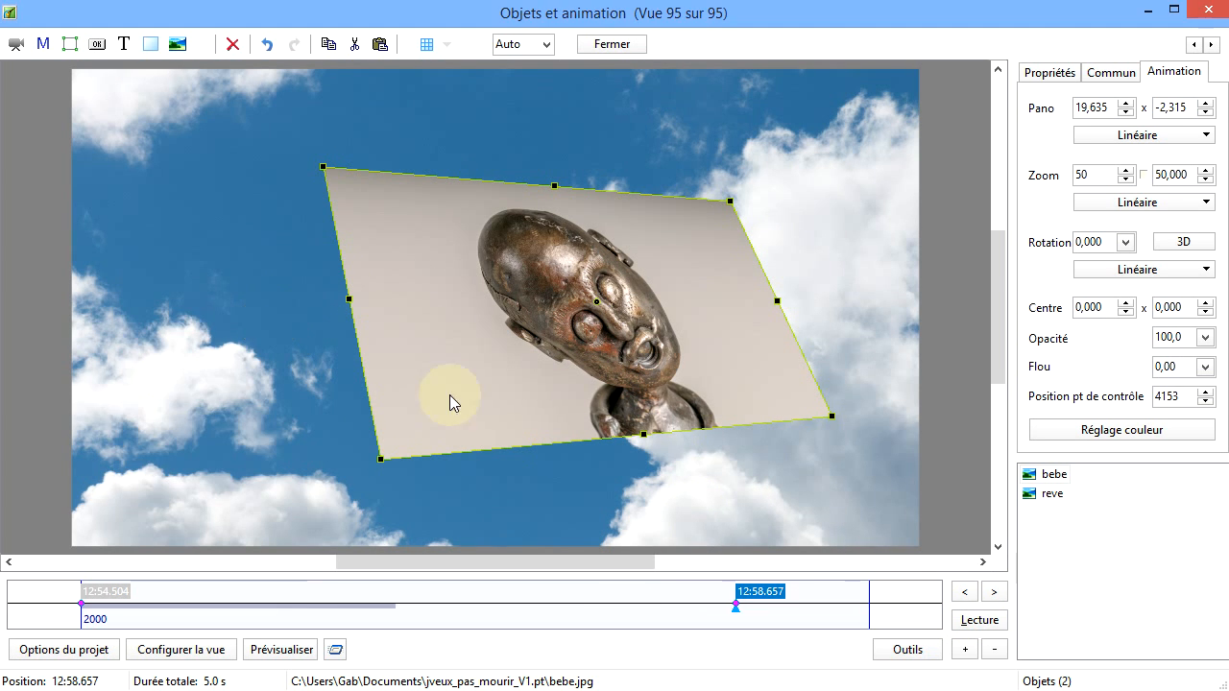
Play the bebe animation and compare the image at its first and second control points
left_click(995, 624)
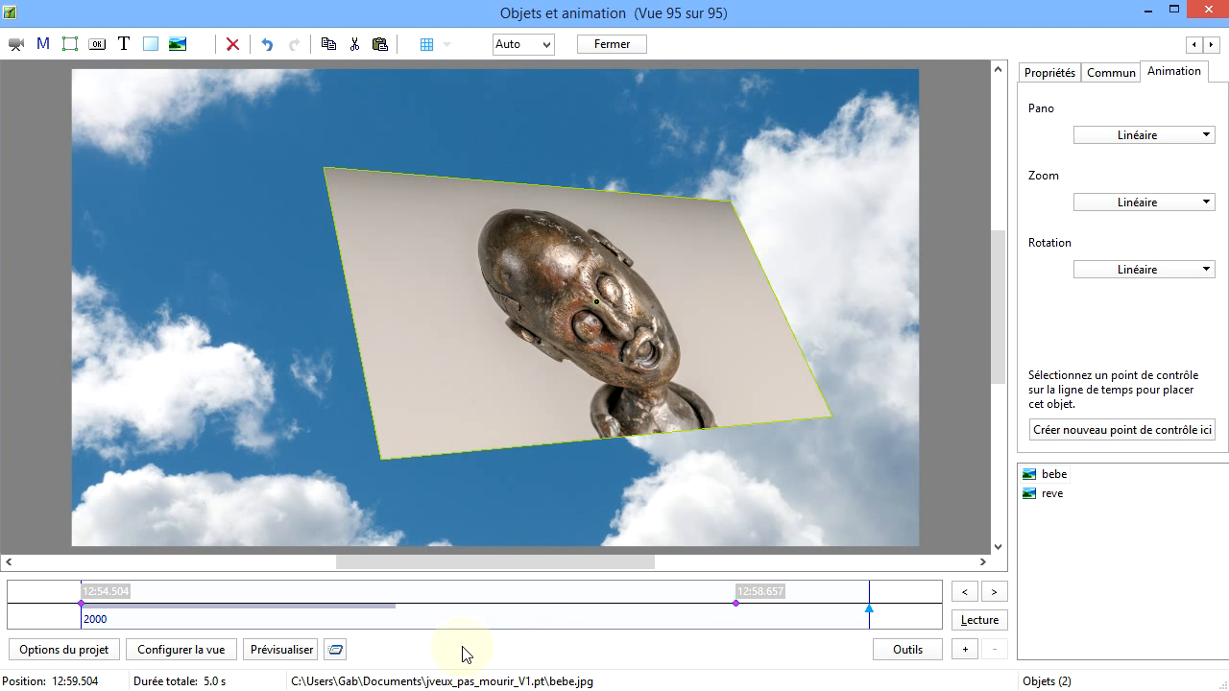
left_click(127, 590)
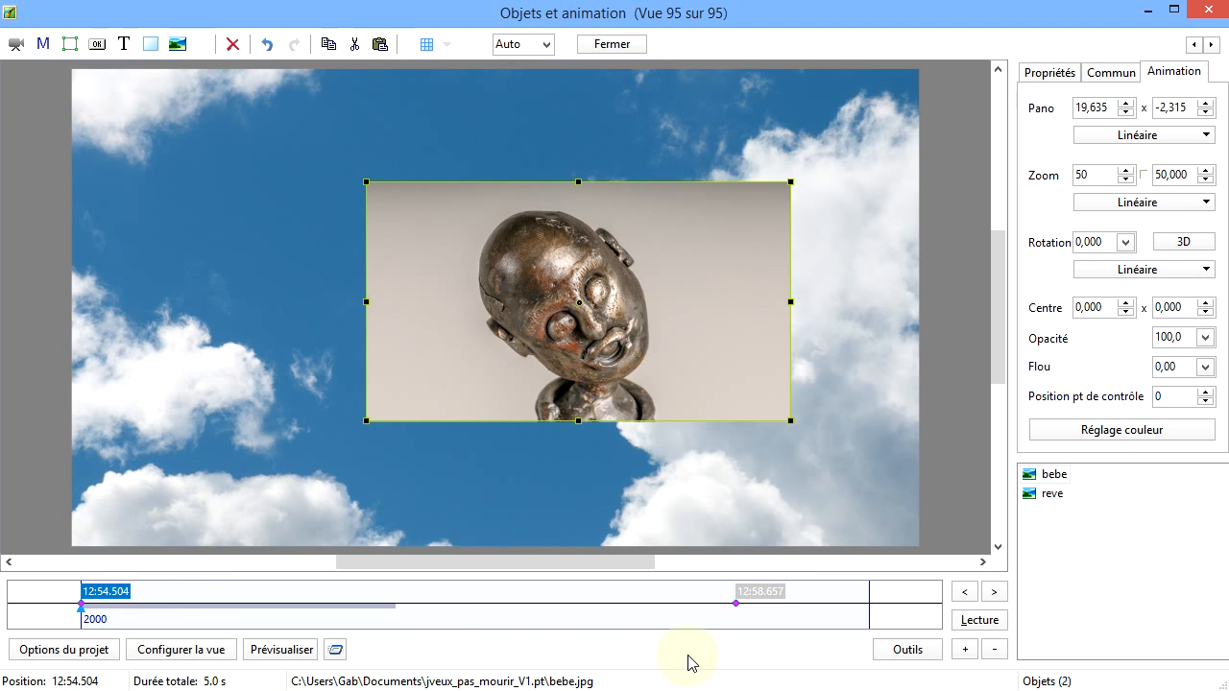
left_click(761, 593)
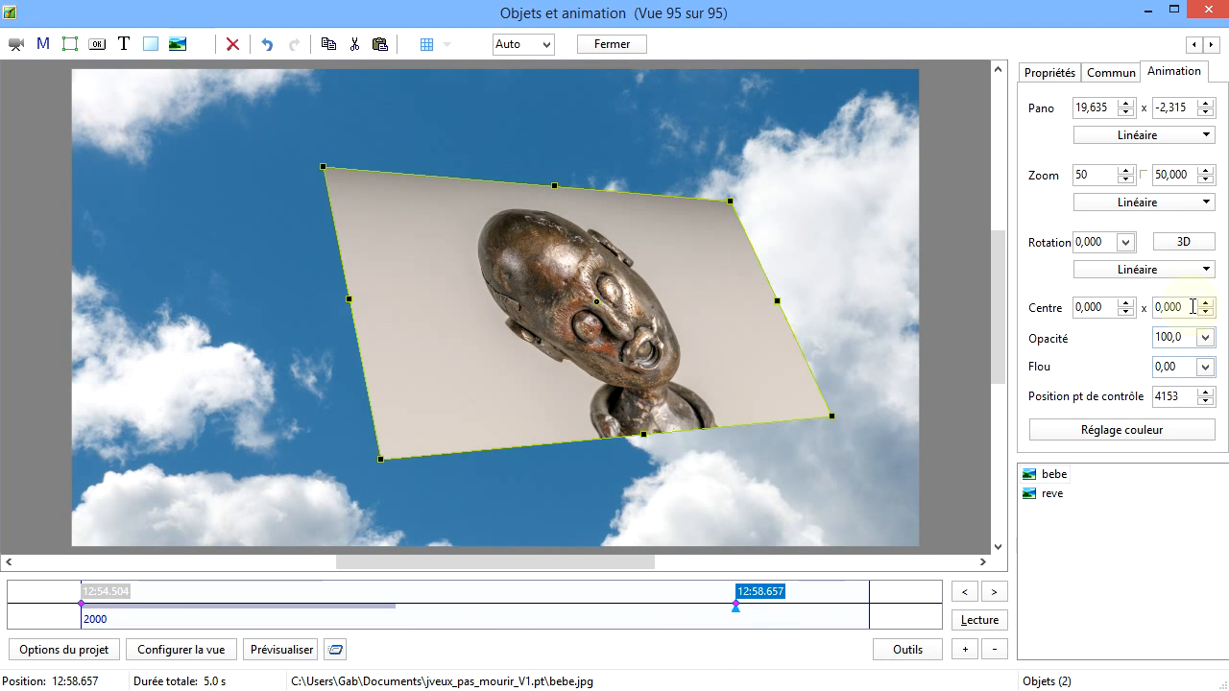
Open the bebe image's 3D parameters and examine the options for showing the front and back and hiding the child
left_click(1179, 245)
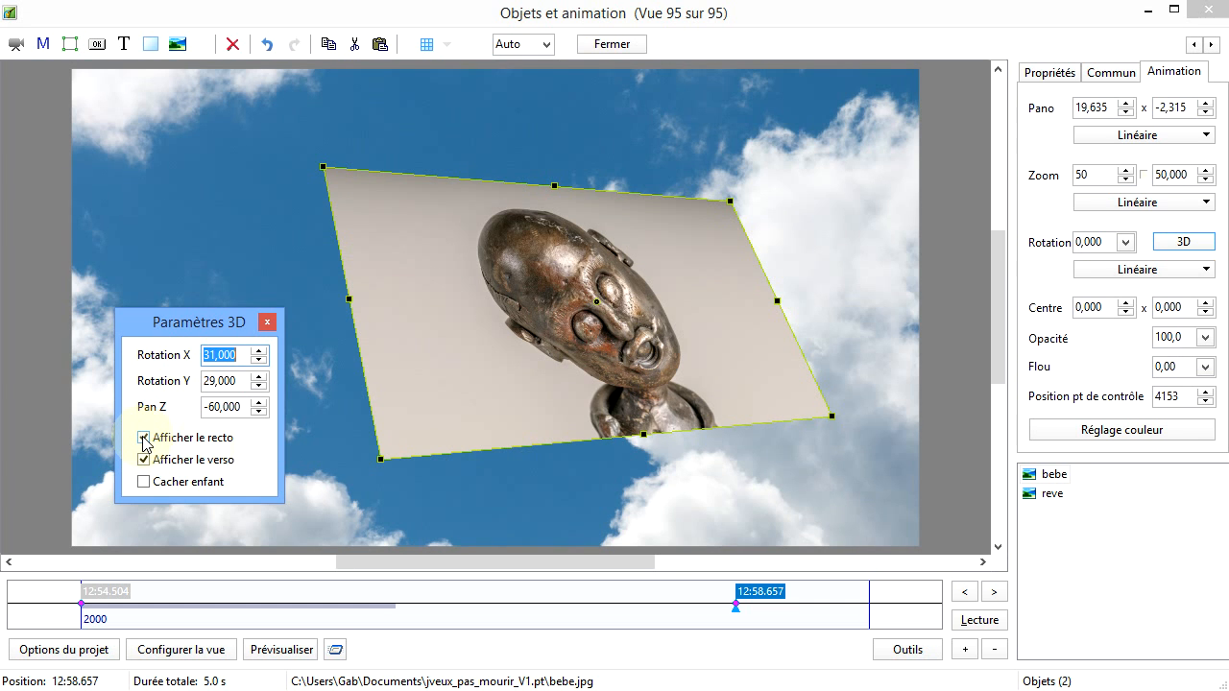
left_click(144, 460)
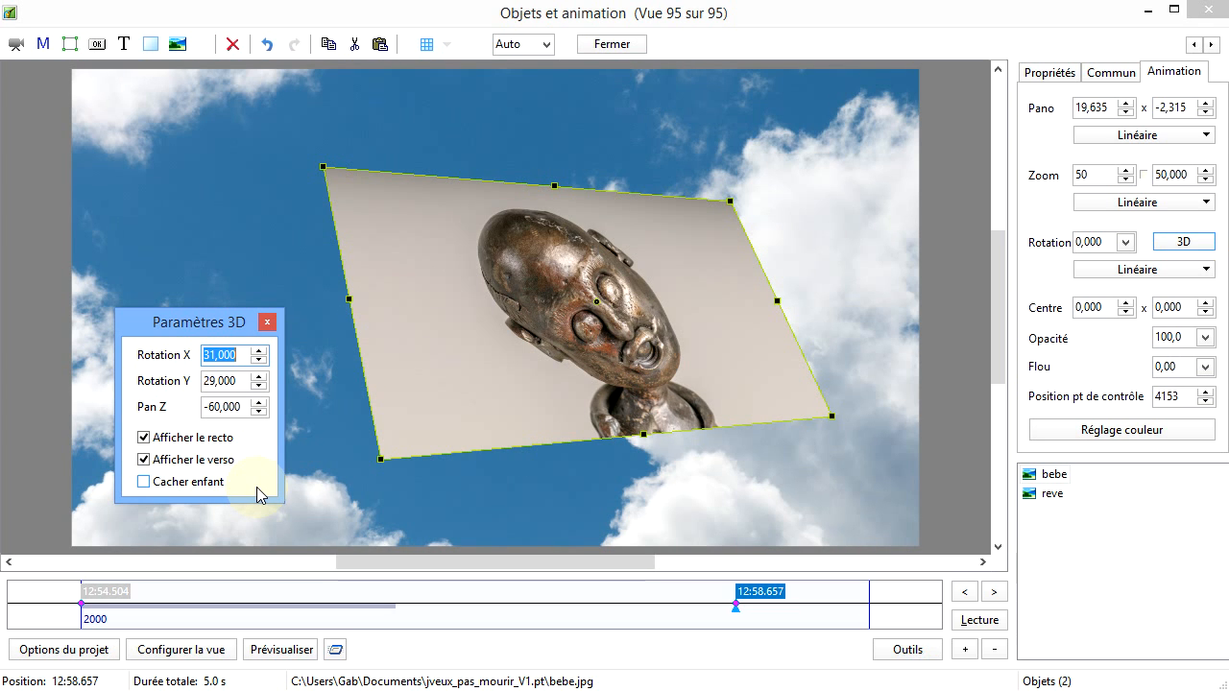
left_click(394, 24)
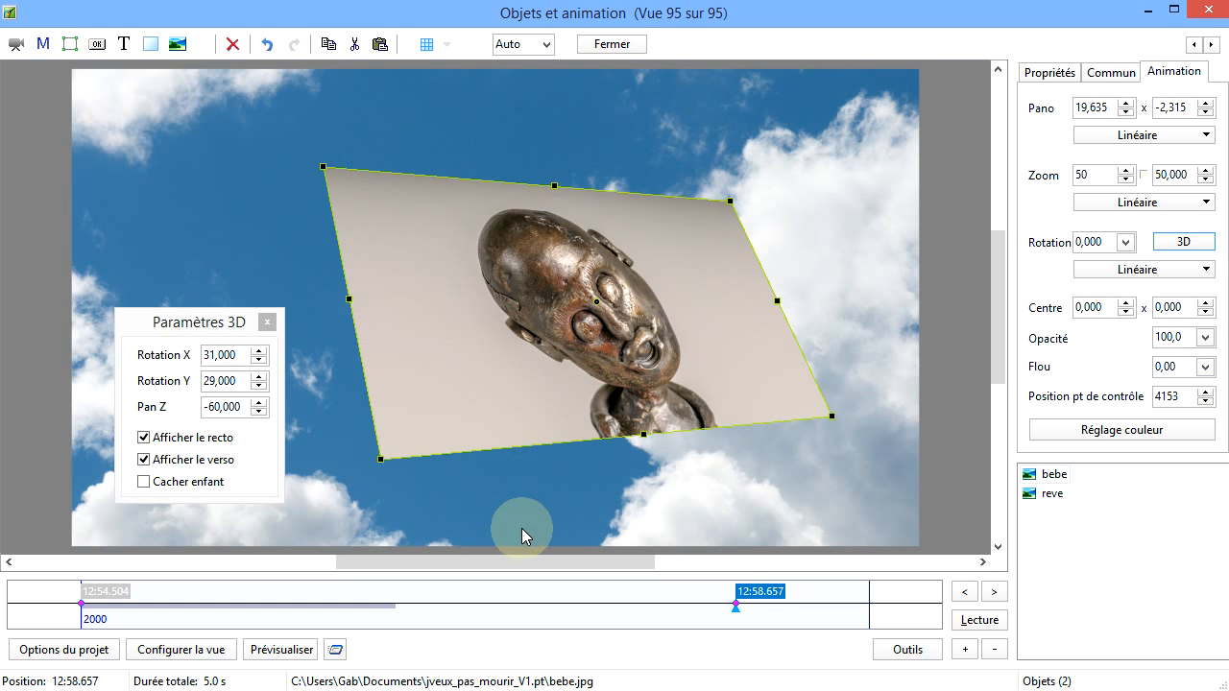
Delete the bebe image's control point at 12:58.657 and close the 3D parameters
left_click(758, 612)
right_click(757, 612)
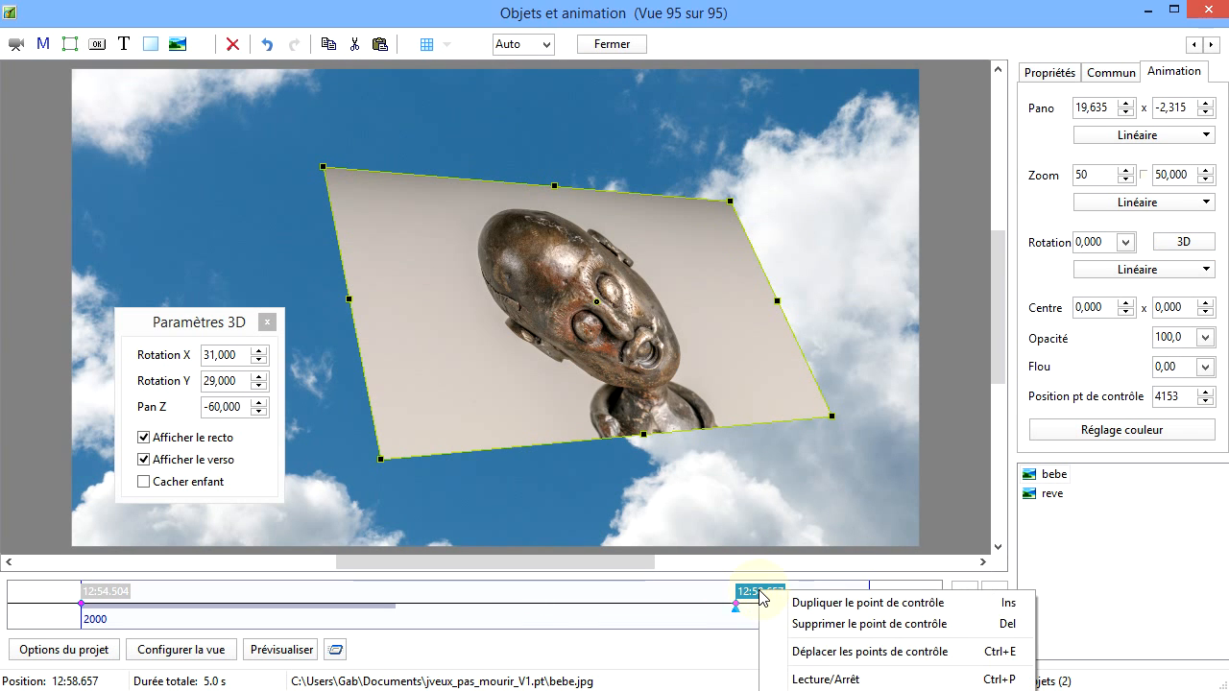
left_click(843, 626)
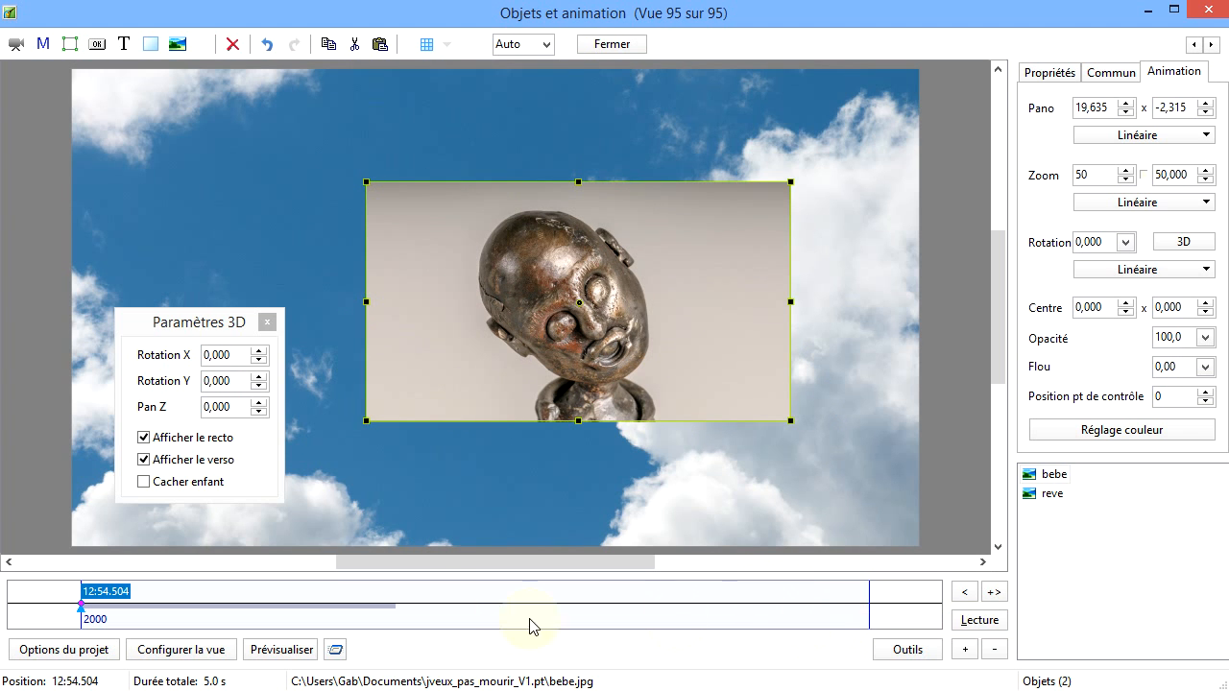
left_click(269, 323)
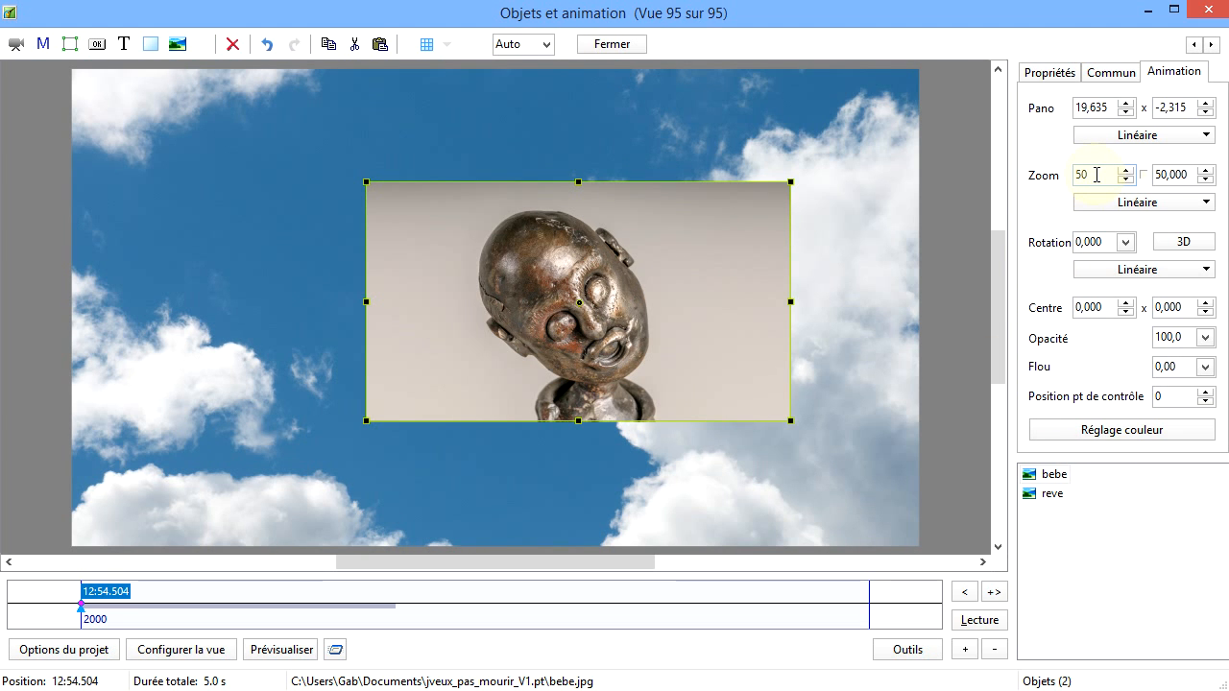
Reset the bebe image's pan to 0 x 0 and add RM2.jpg as its child image
left_click(1042, 110)
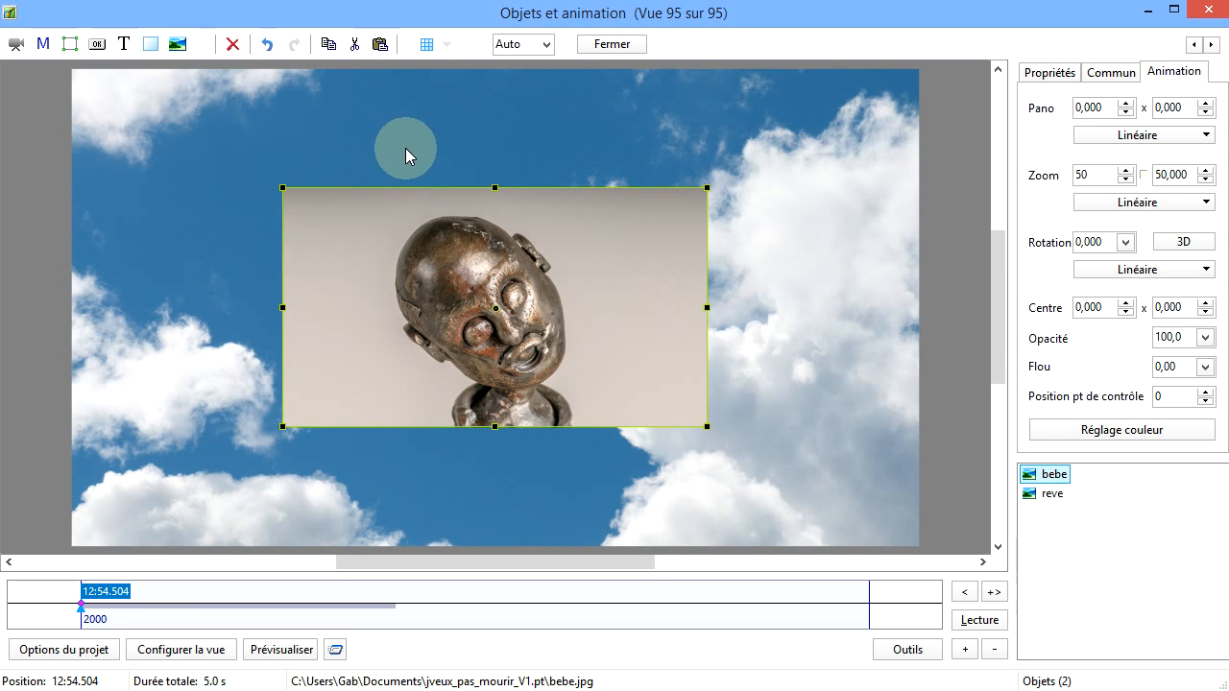
left_click(177, 45)
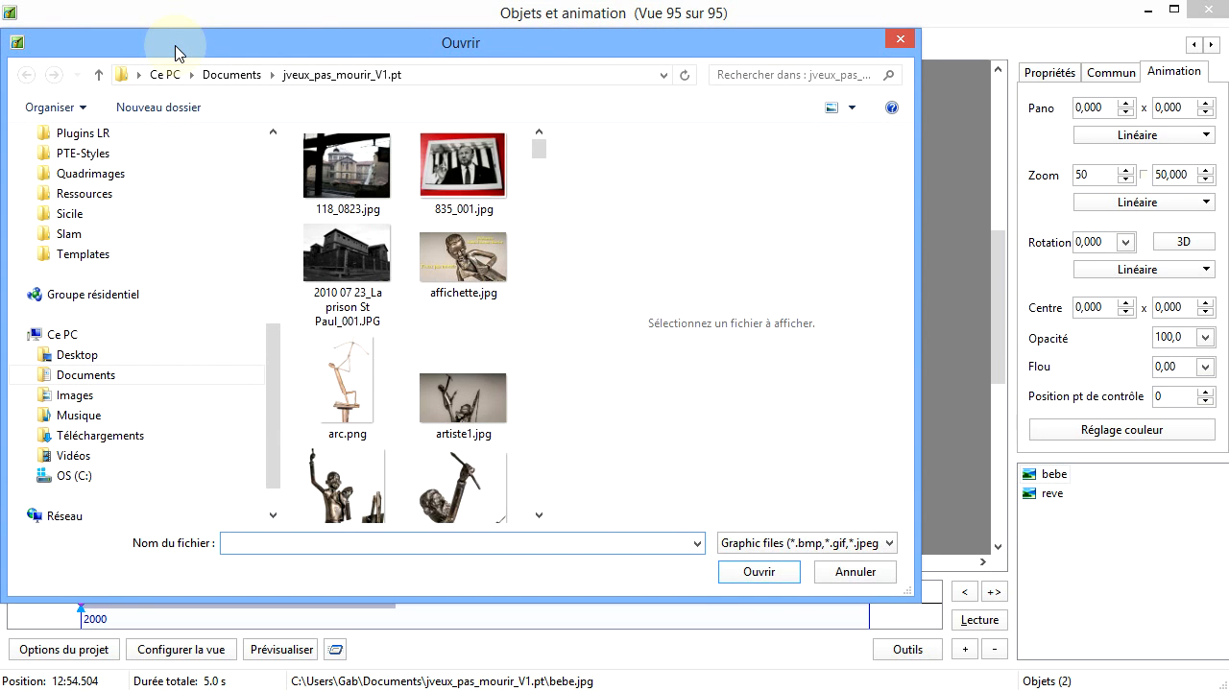
left_click_drag(541, 171, 521, 425)
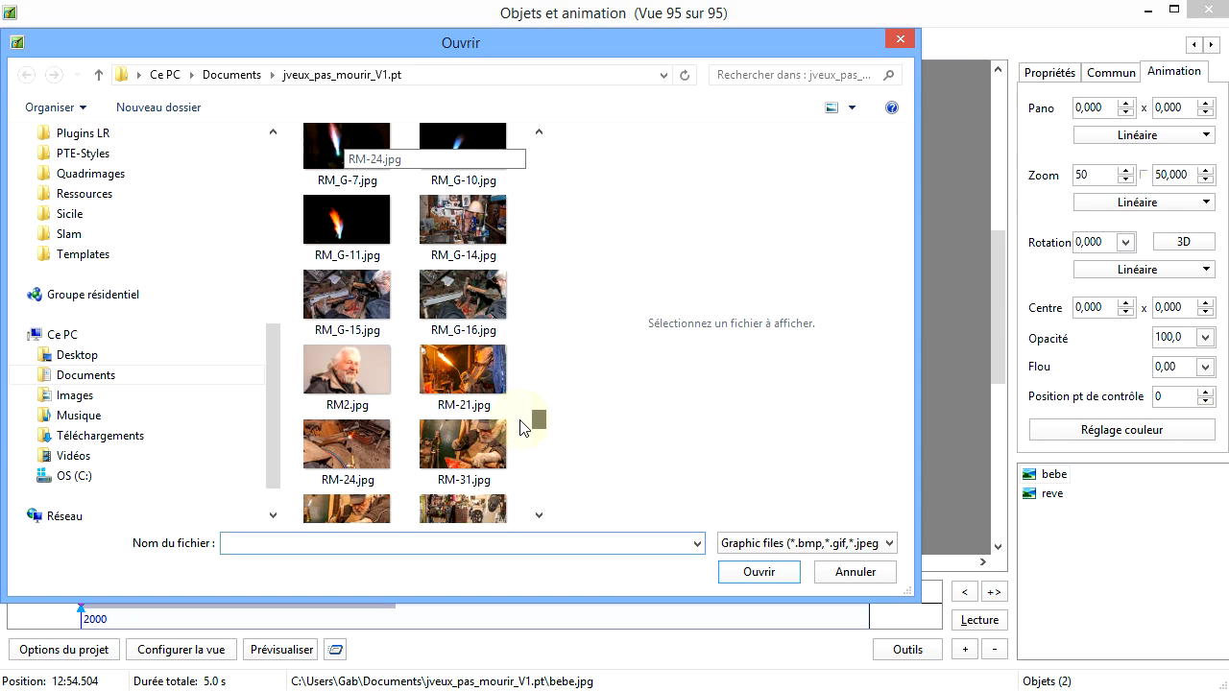
left_click(372, 366)
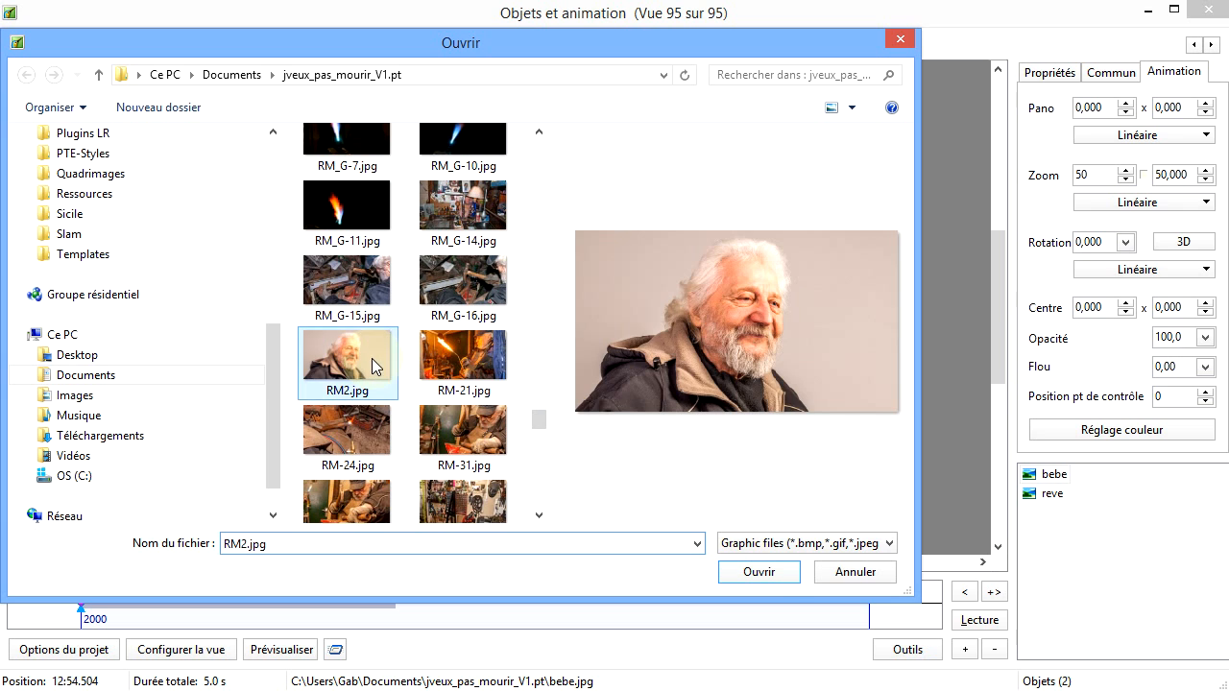
left_click(775, 578)
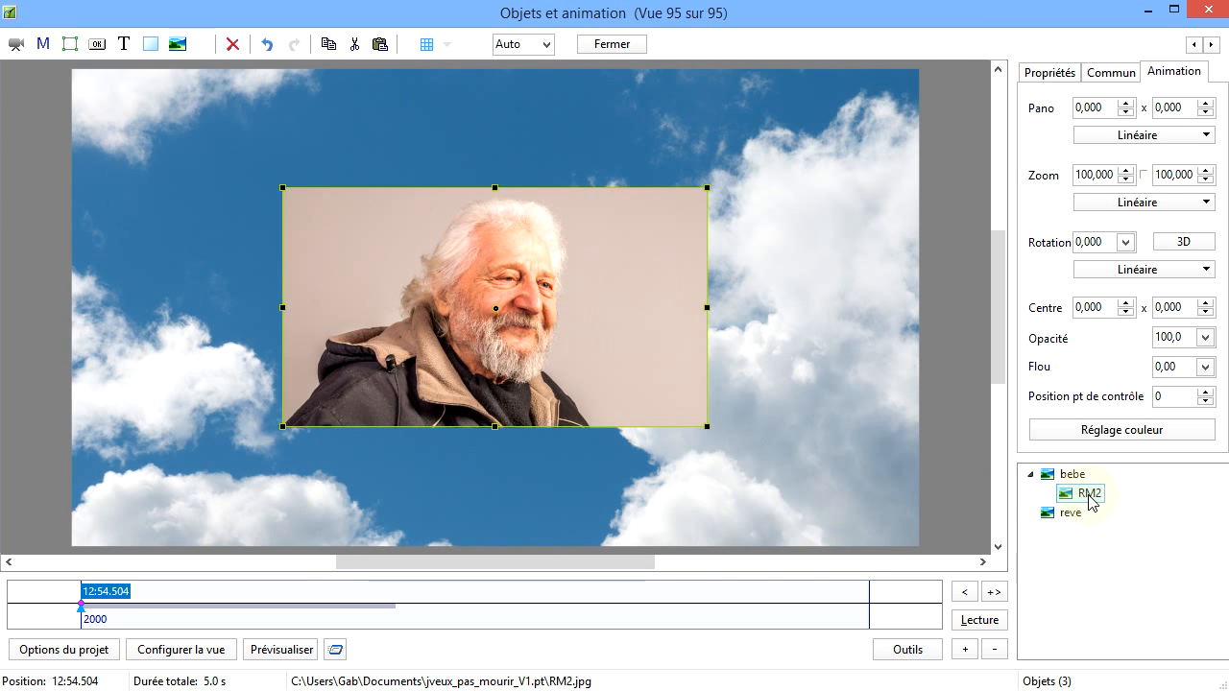
Scale the RM2 child image down to a zoom of about 51, centred within the bebe image
left_click_drag(1088, 495, 1077, 484)
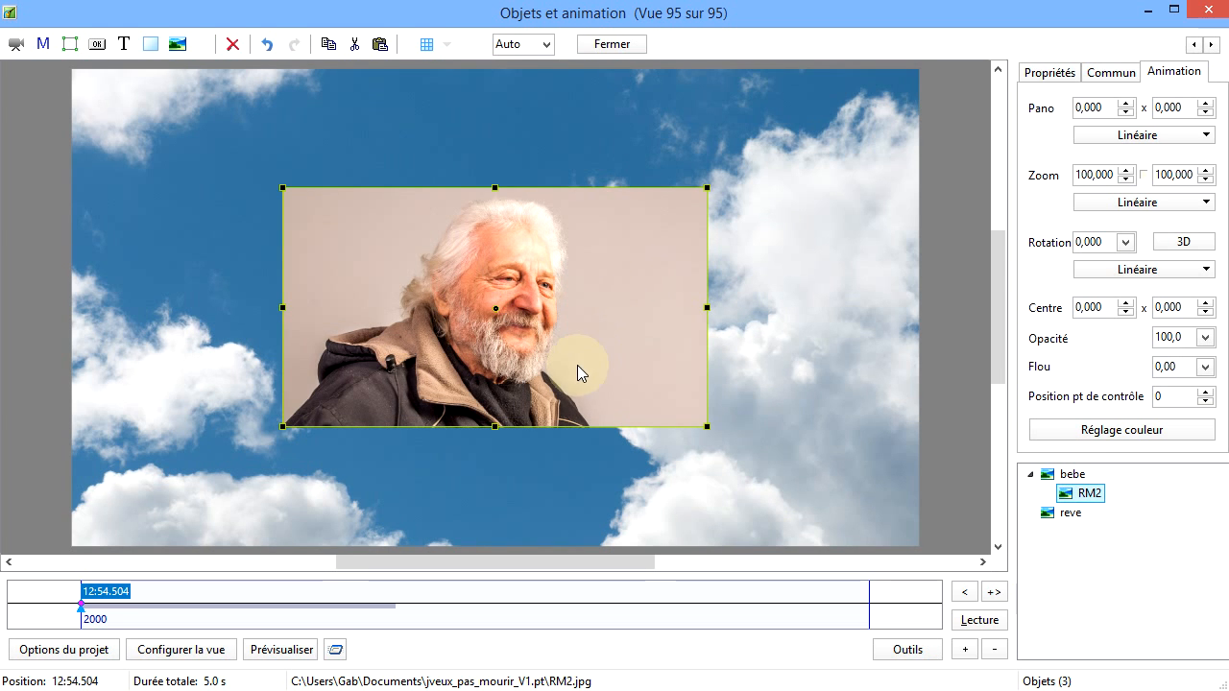
left_click_drag(1084, 493, 1058, 482)
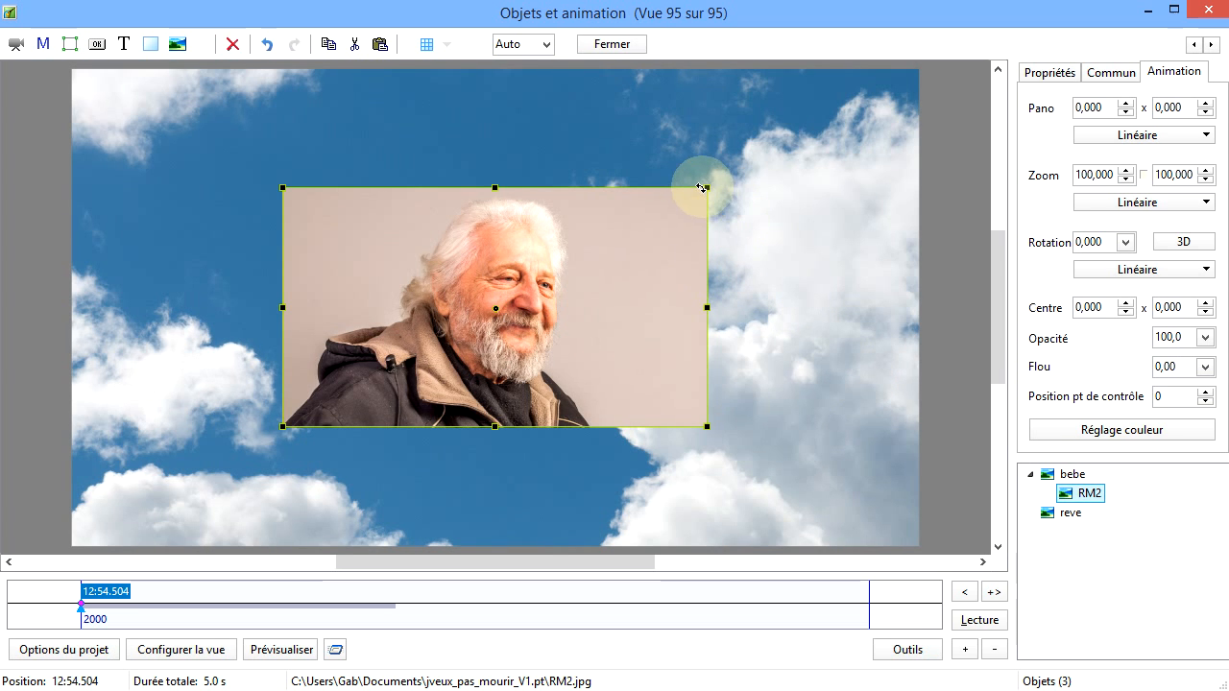
left_click_drag(707, 188, 588, 253)
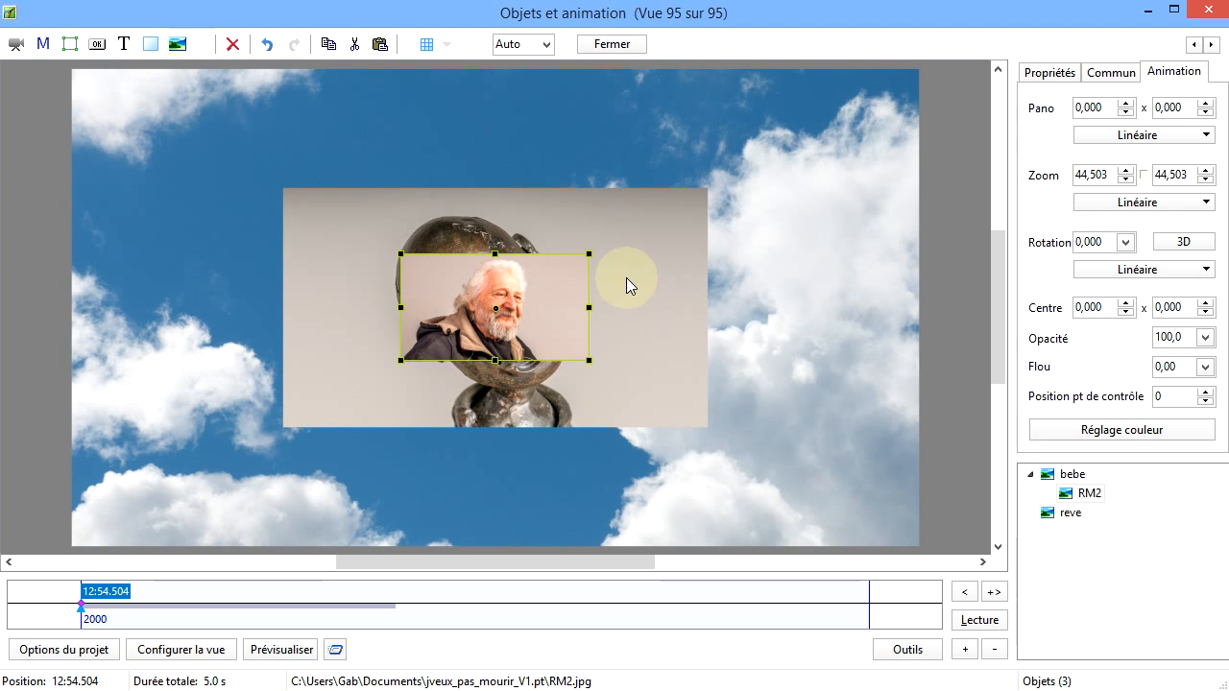
left_click_drag(591, 250, 602, 244)
Select the bebe parent image and add a control point for it at about 12:58.219
left_click(656, 307)
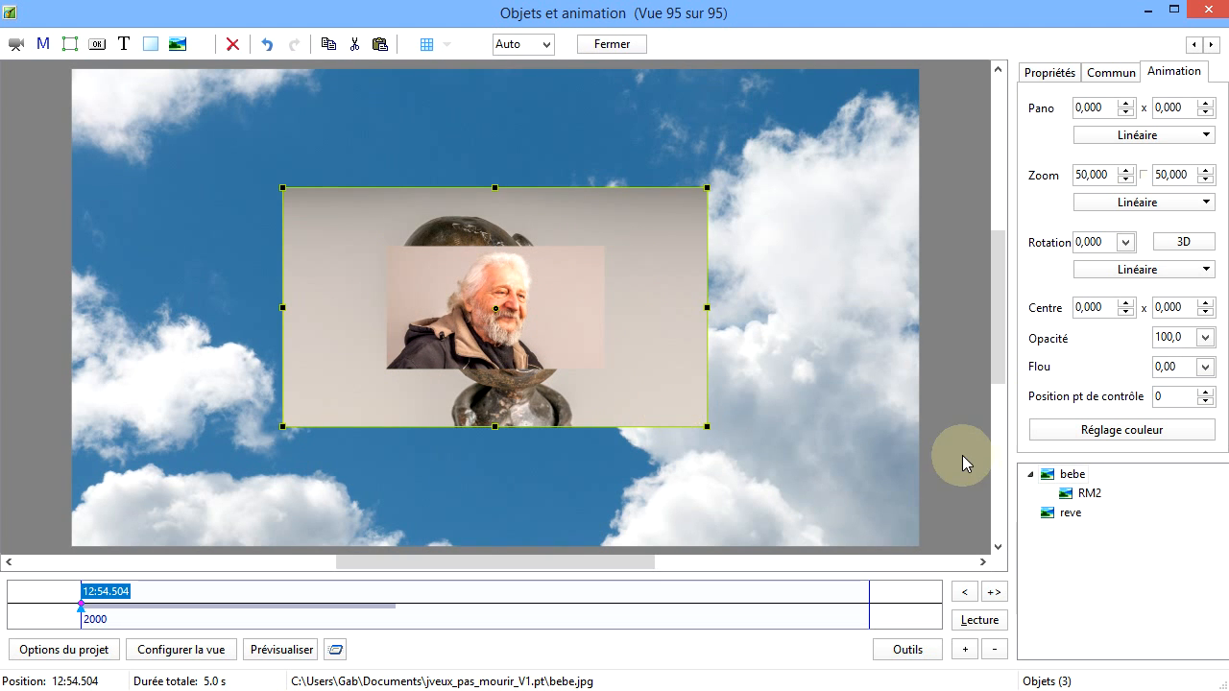
right_click(670, 612)
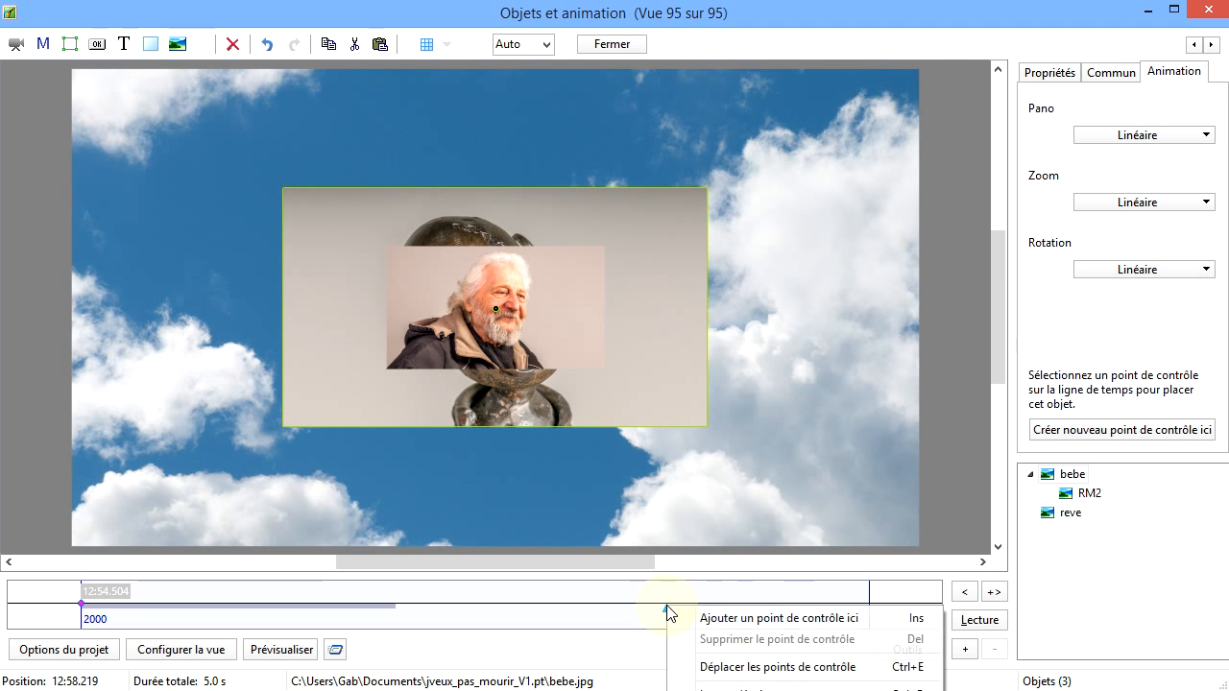
left_click(758, 620)
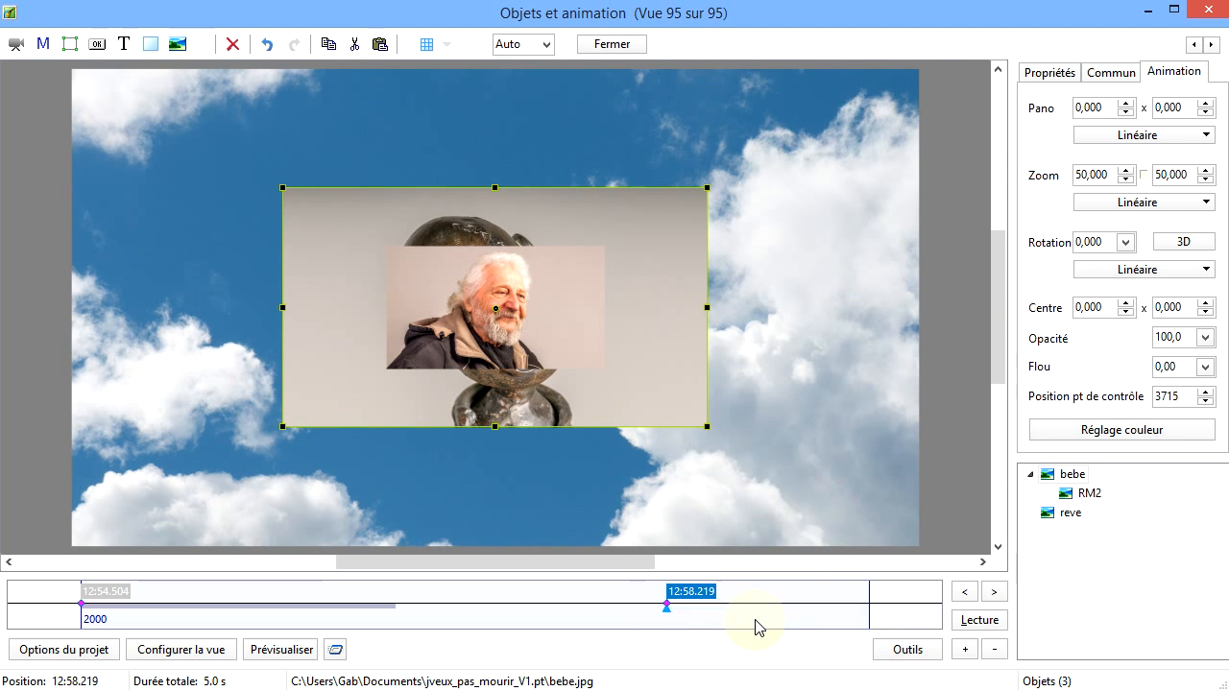
Set the bebe image's Rotation Y to 125 at the new control point in the 3D parameters
left_click(1072, 476)
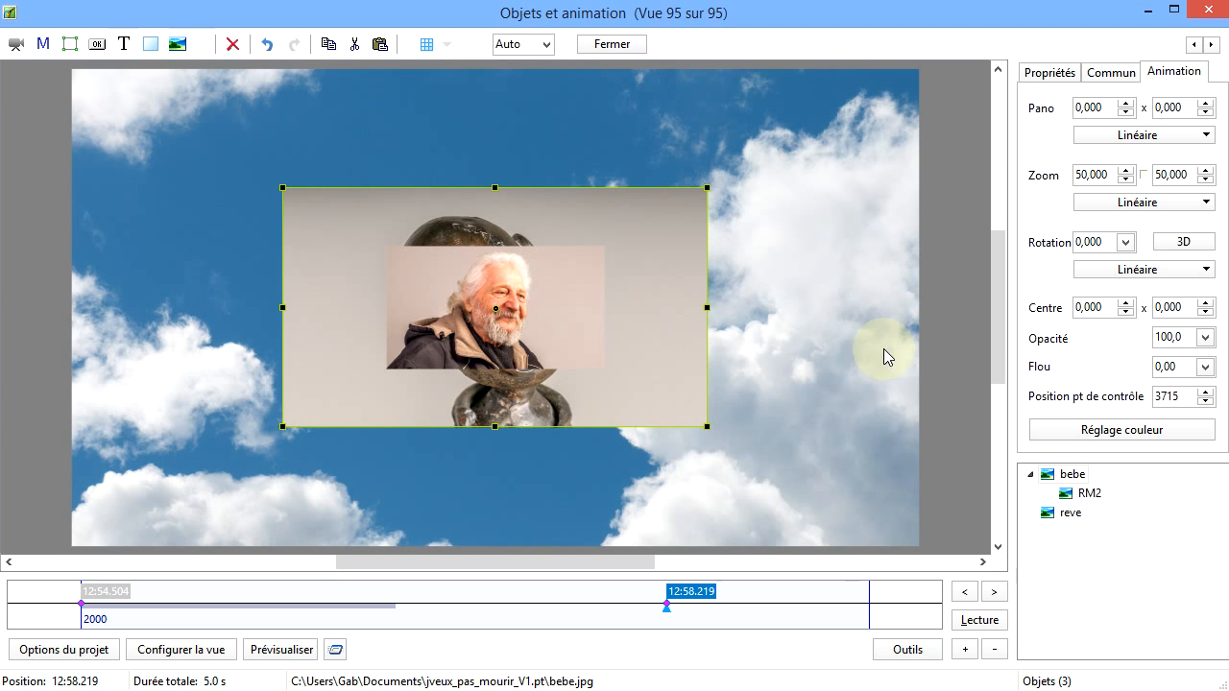
left_click(1190, 242)
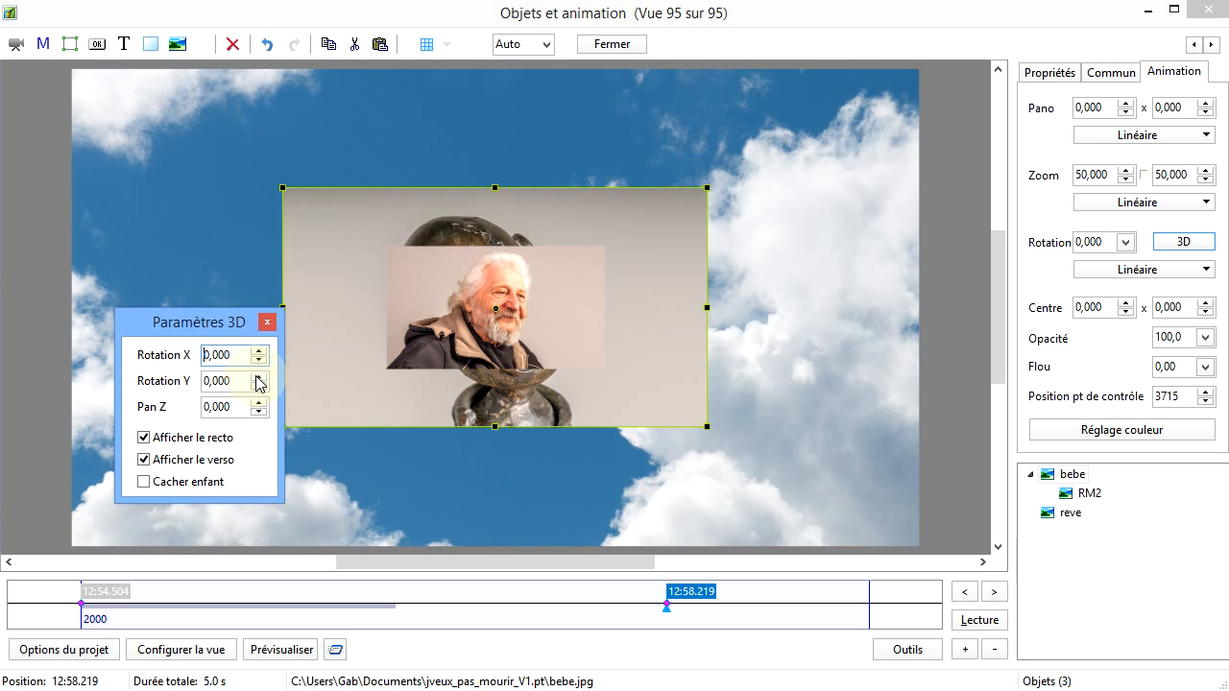
left_click(257, 378)
left_click_drag(257, 377, 257, 377)
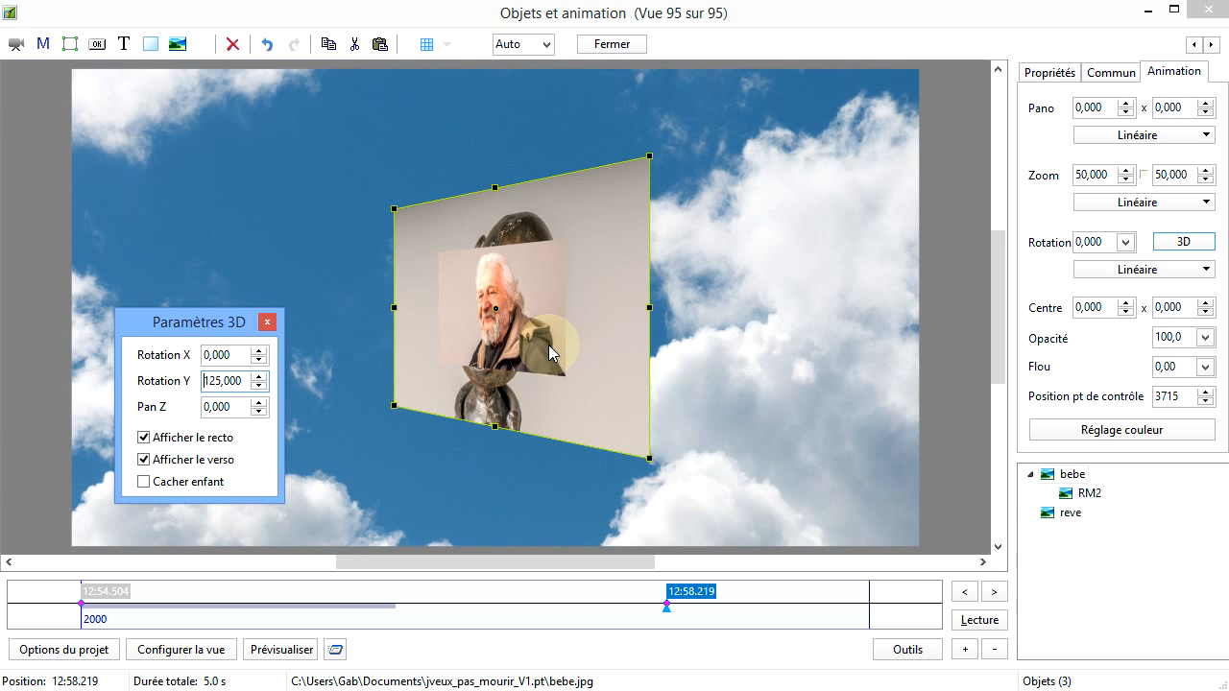
Create a control point for the RM2 child image at 12:58.219 and turn off the display of its back side
left_click(1073, 494)
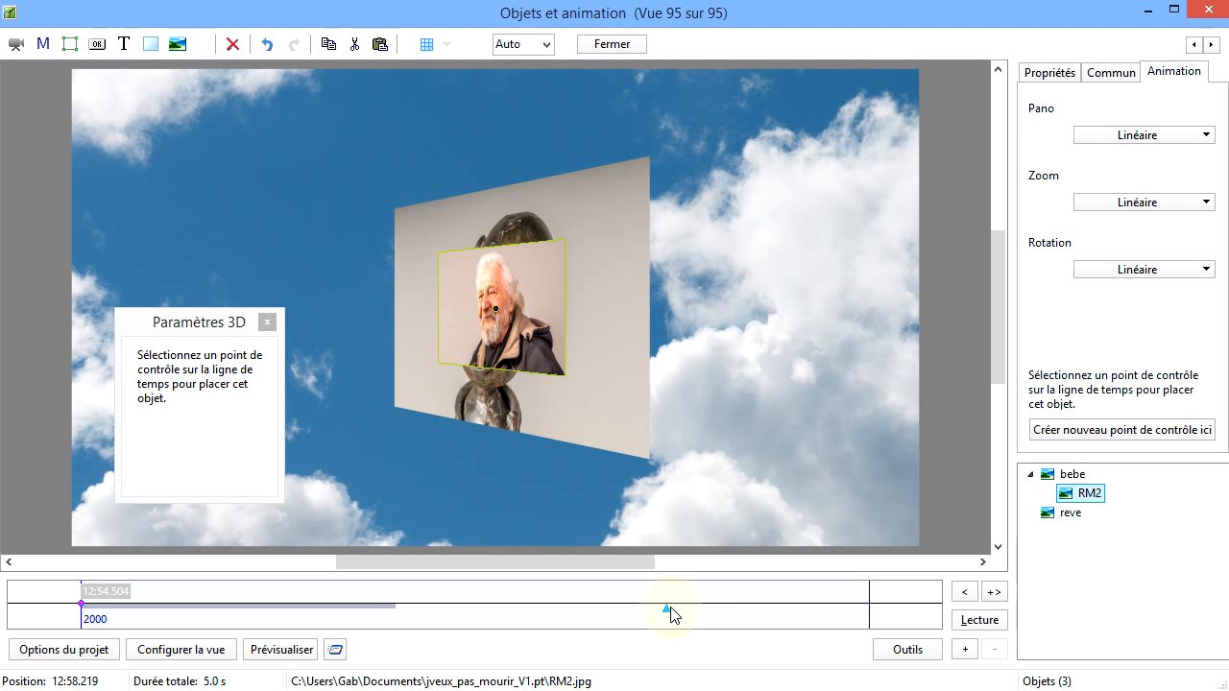
left_click(1056, 432)
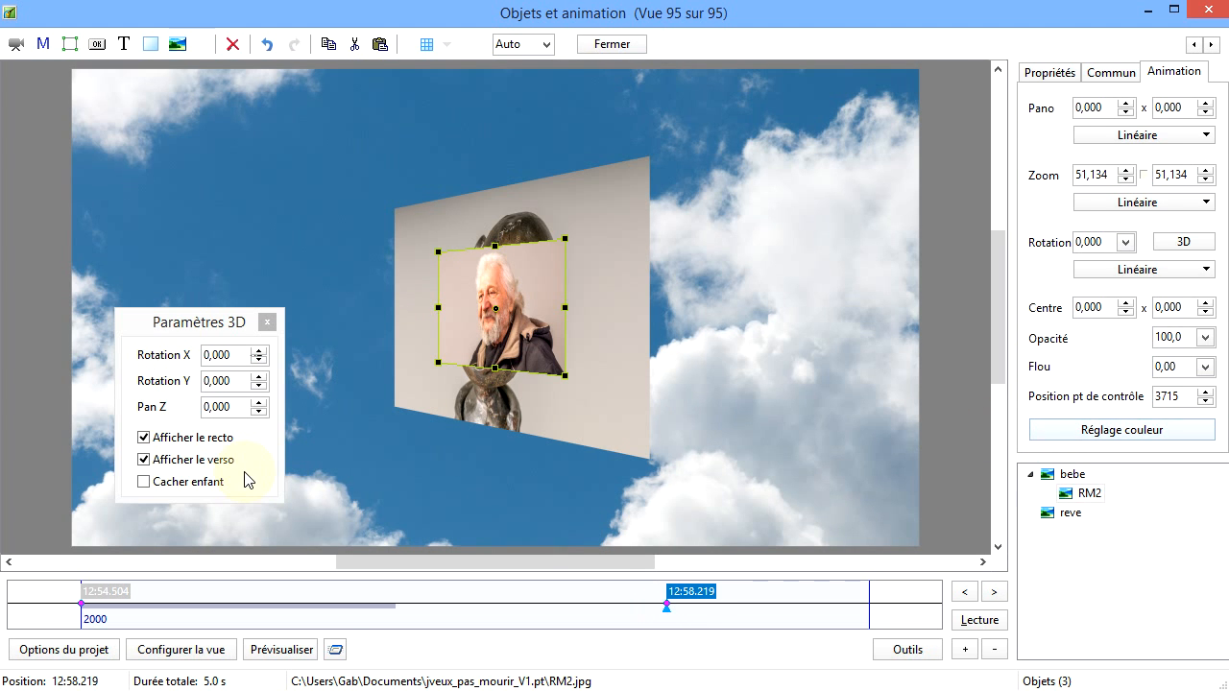
left_click(143, 461)
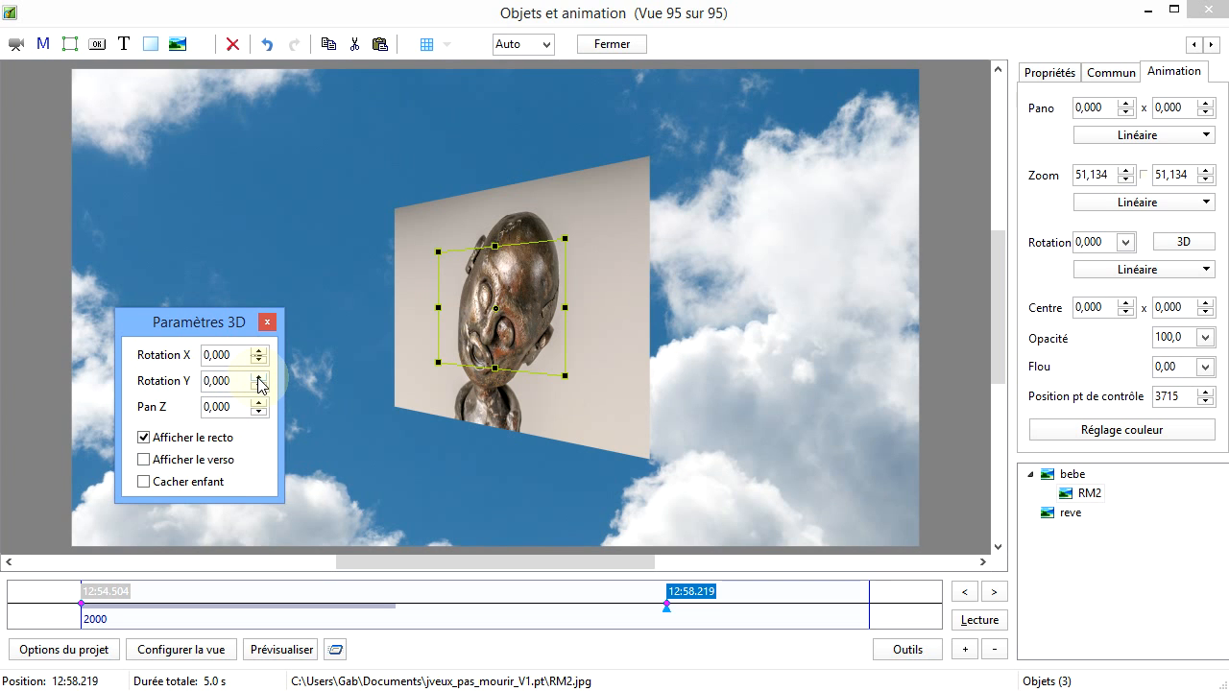
Try a Rotation Y of 7 on the RM2 child image, and reset the value to 0
left_click(257, 377)
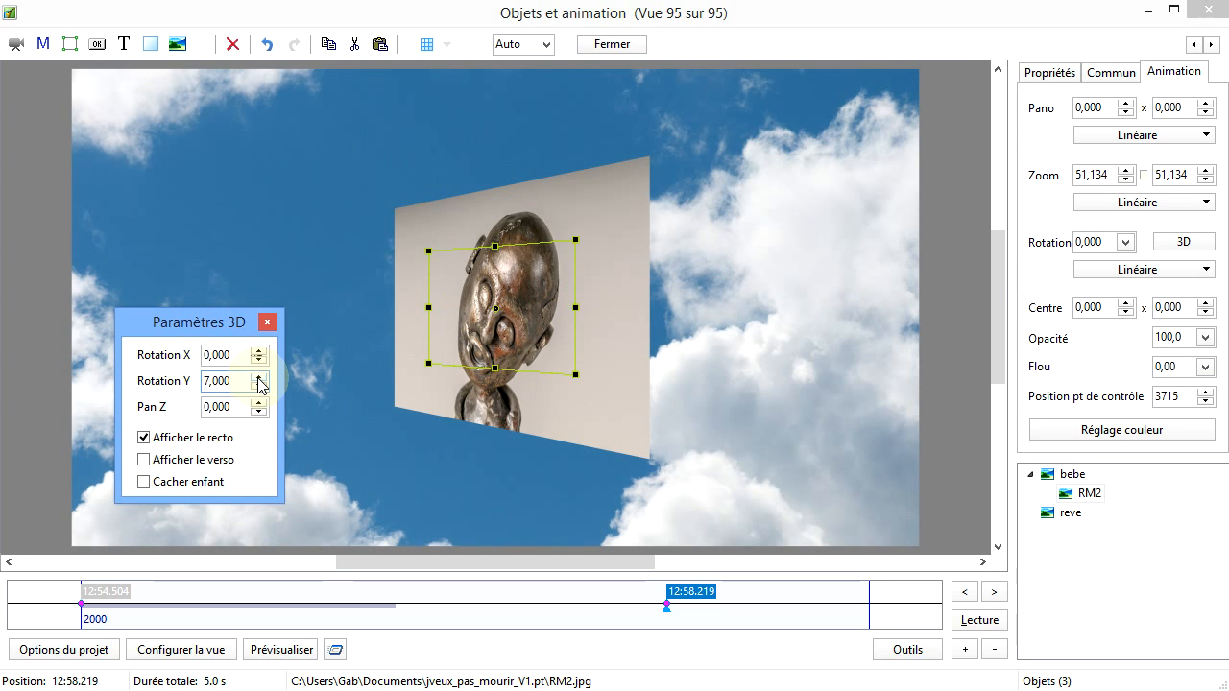
left_click(147, 381)
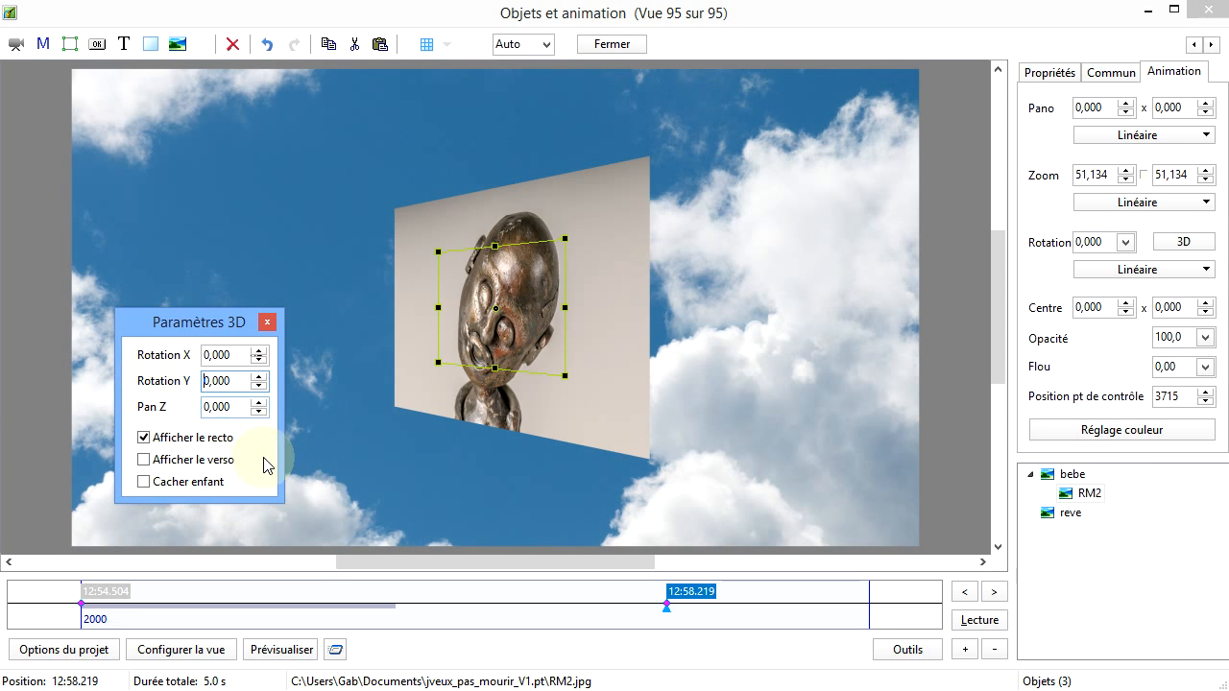
Select the bebe parent image and set its Rotation Y to 229 in the 3D parameters
left_click(1056, 475)
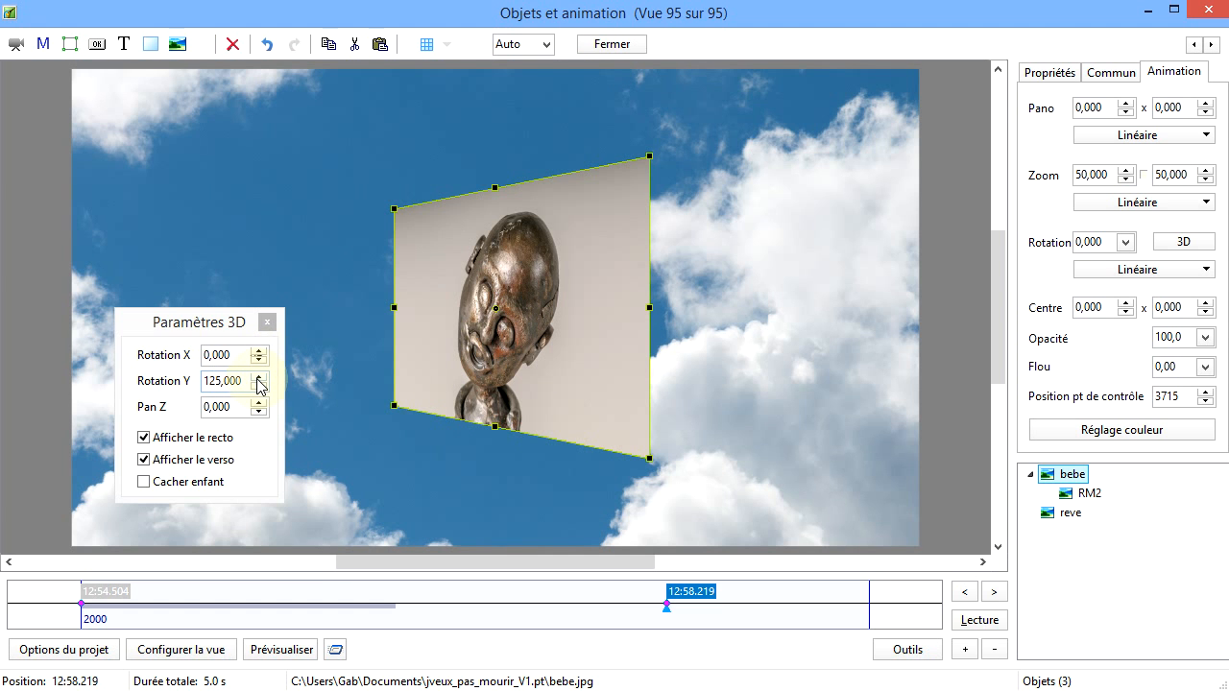
left_click_drag(259, 386, 261, 385)
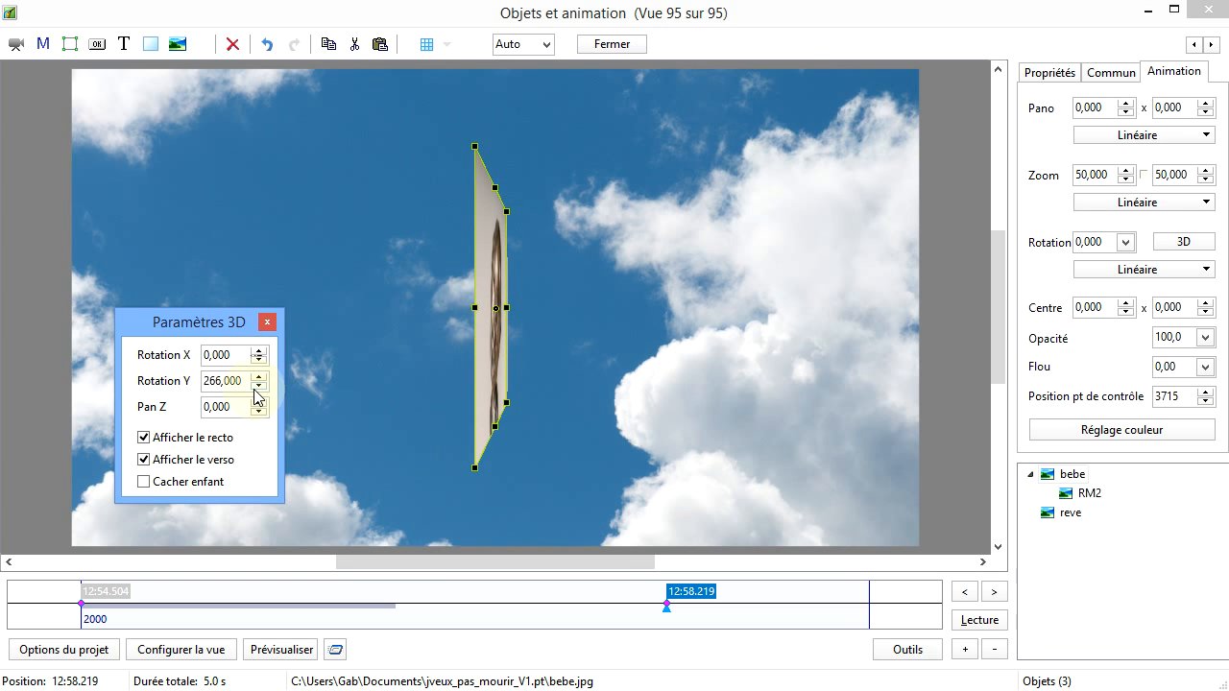
left_click_drag(259, 388, 260, 388)
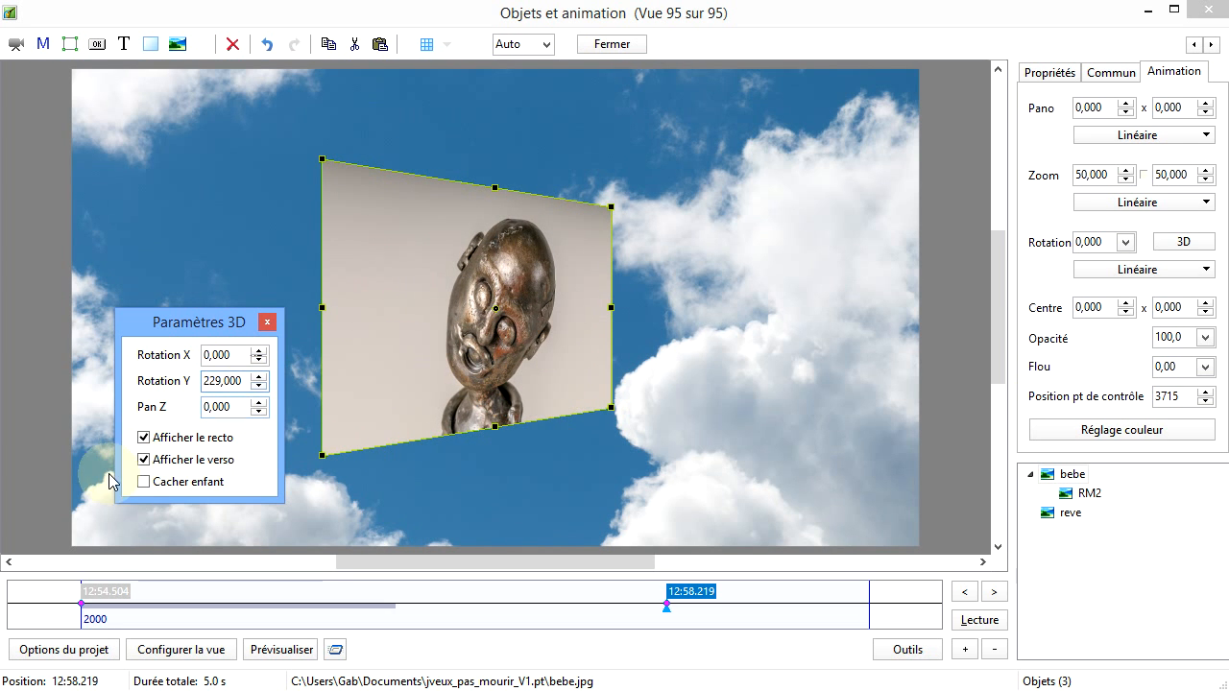
Switch the bebe image's back side display off and on again, and set its Rotation Y to 356
left_click(144, 461)
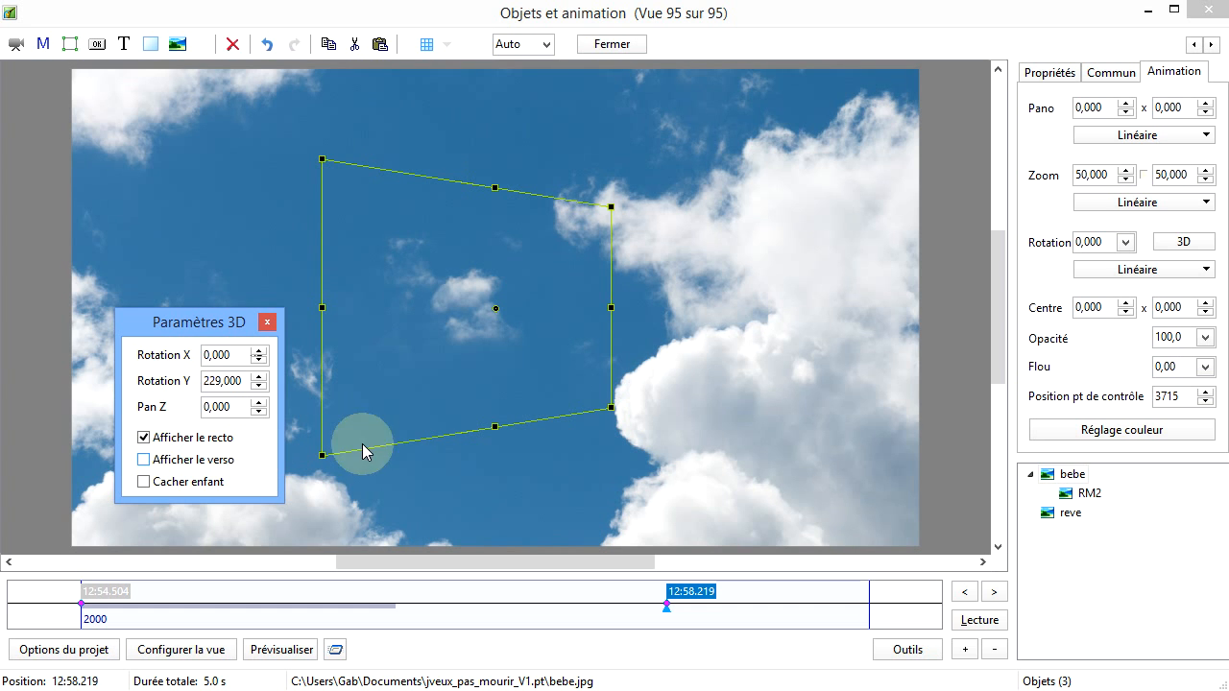
left_click(144, 460)
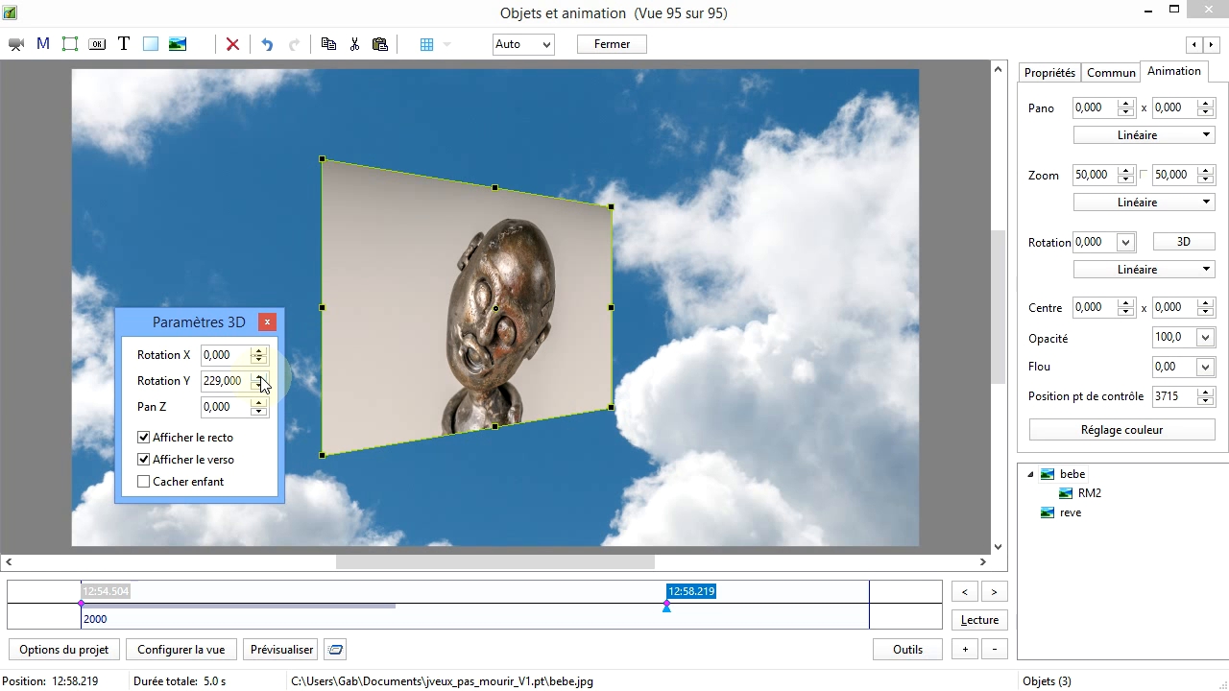
left_click_drag(259, 377, 261, 382)
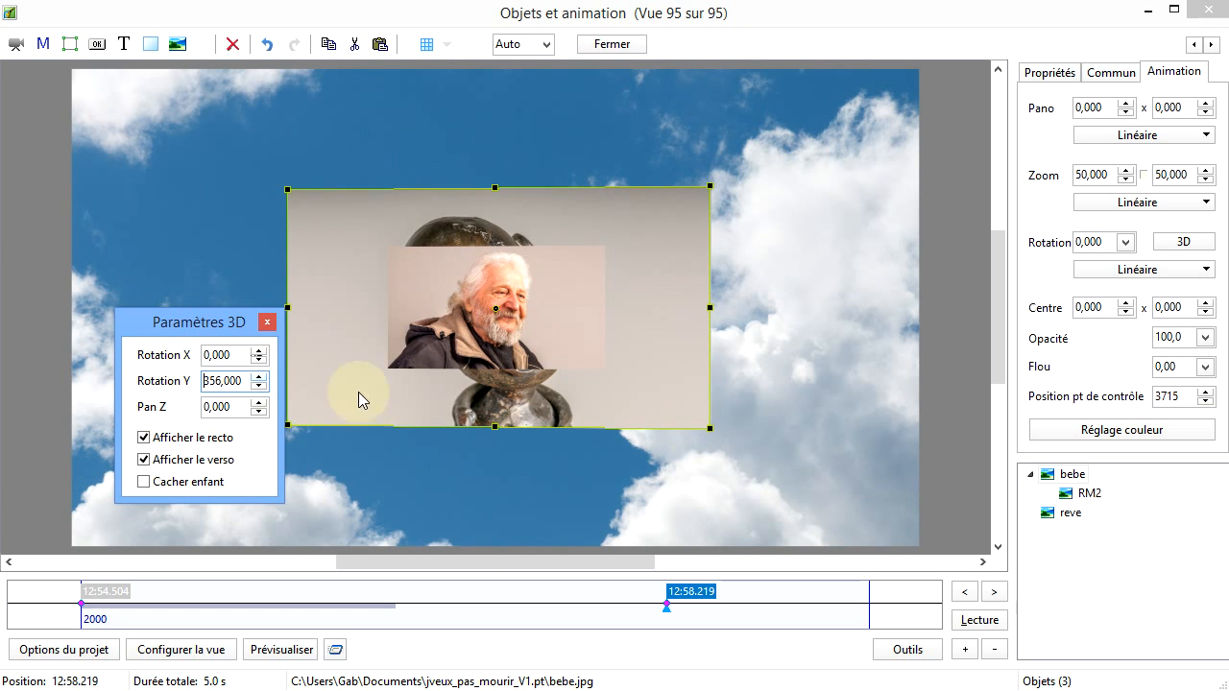
Select the RM2 child image and switch the display of its front side off and back on
left_click(1086, 494)
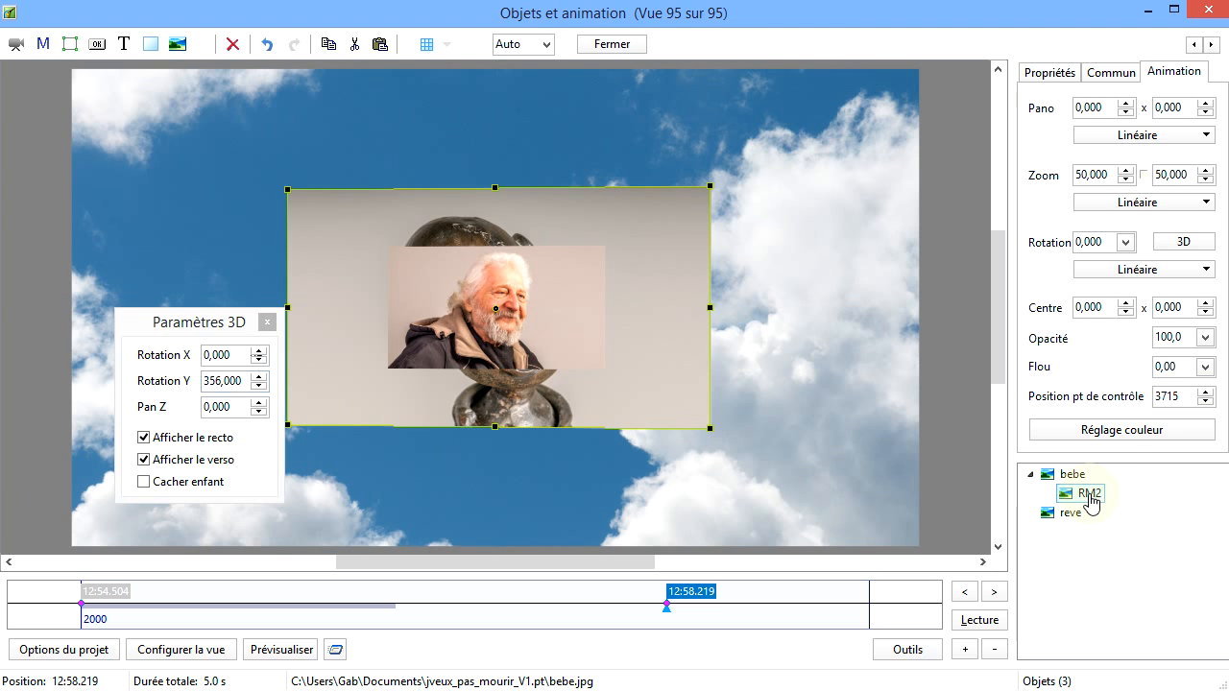
left_click(144, 439)
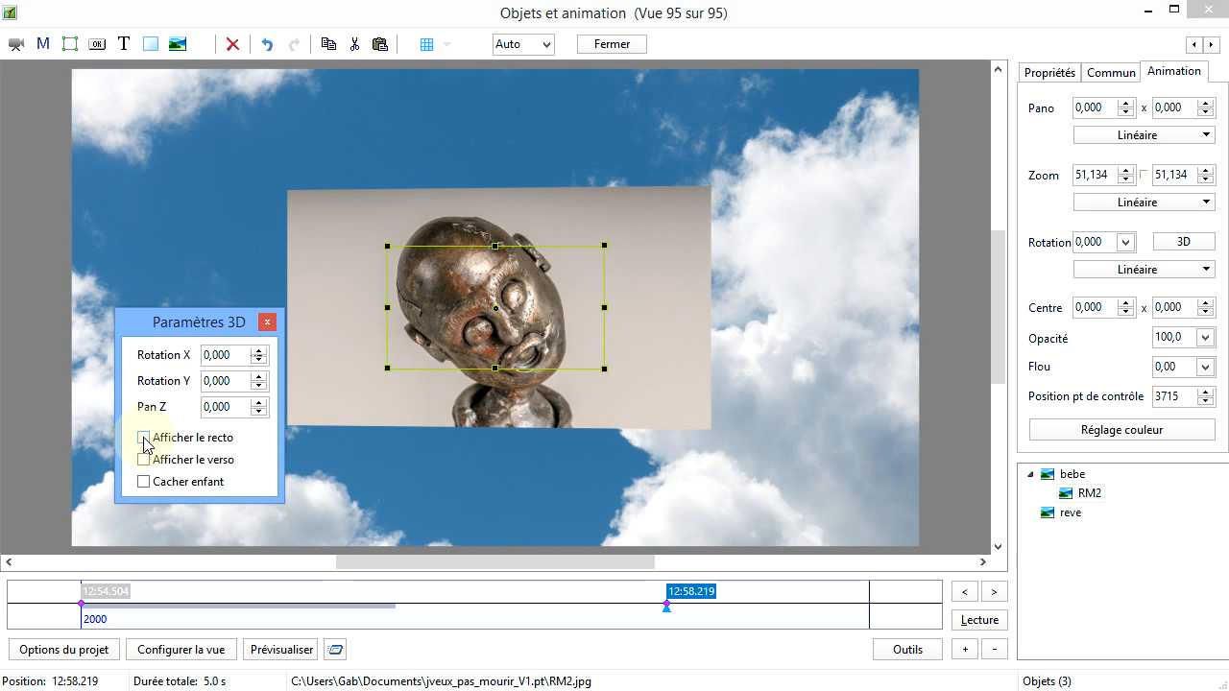
left_click(144, 439)
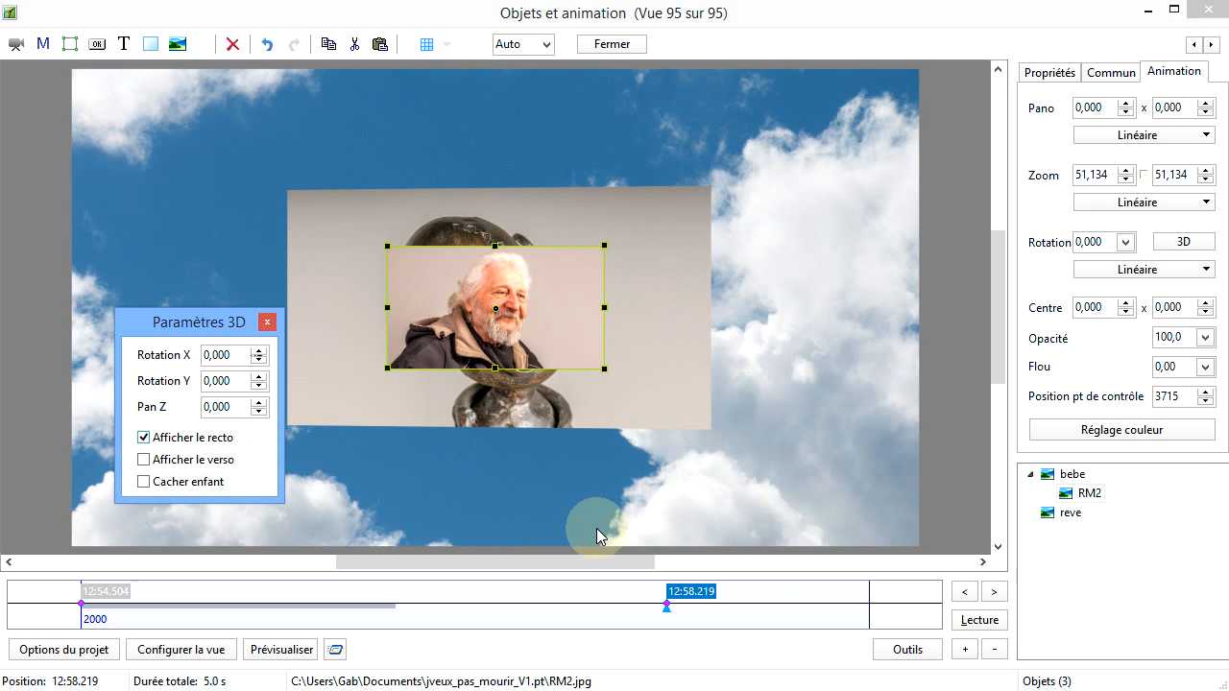
On the bebe parent image, test switching off the front and back side display, and restore both options
left_click(1075, 475)
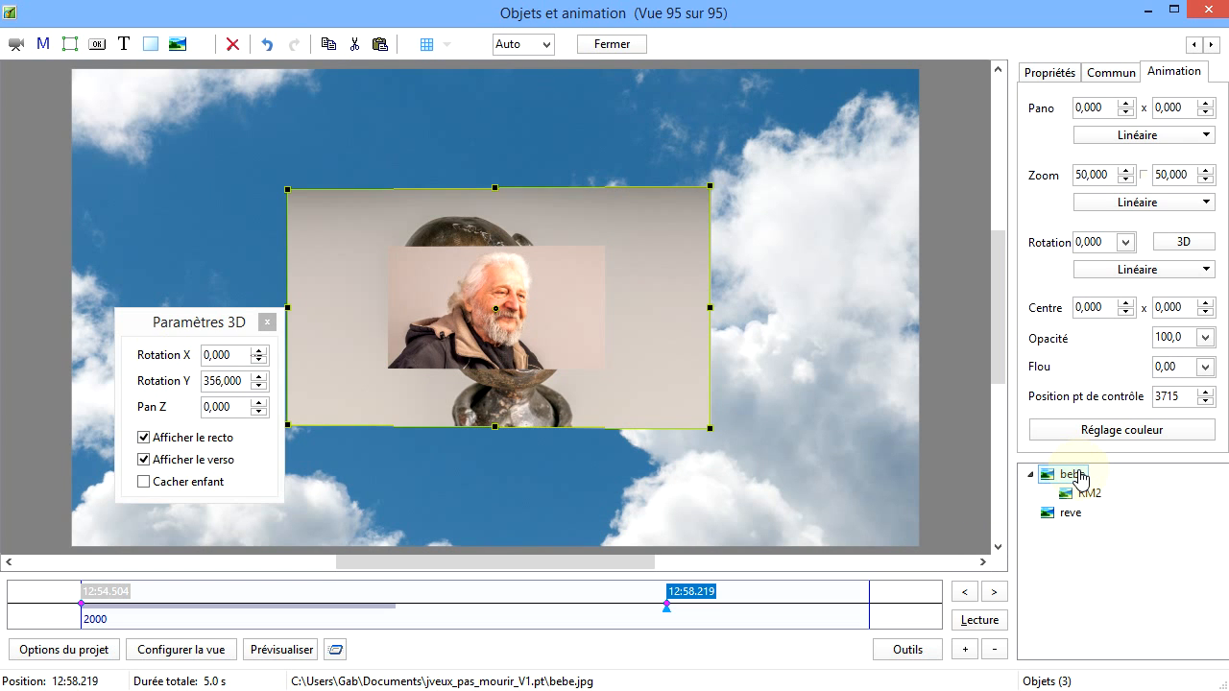
left_click(143, 459)
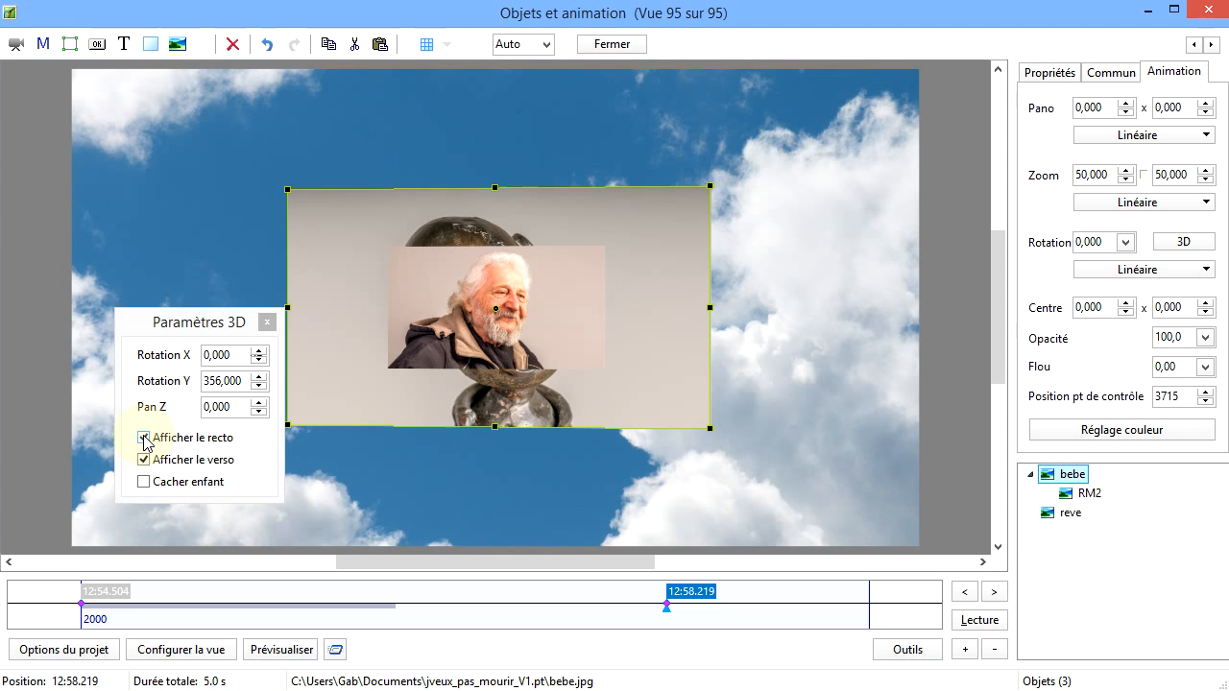
left_click(143, 438)
left_click(432, 408)
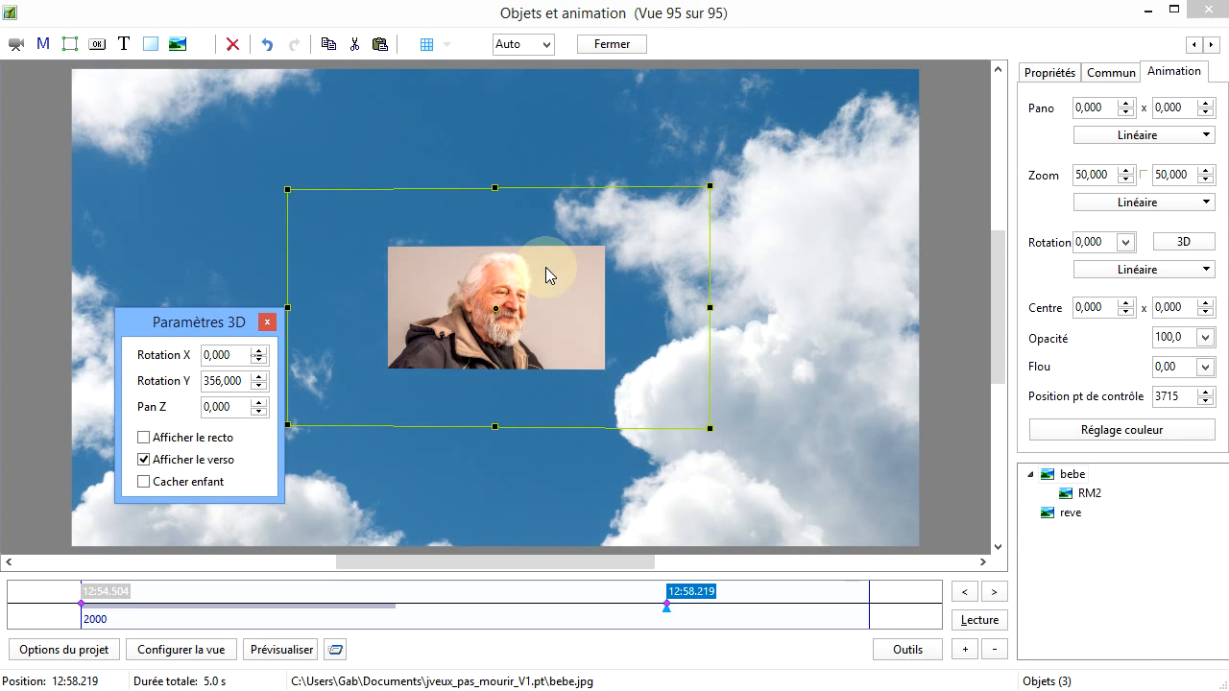
left_click(501, 363)
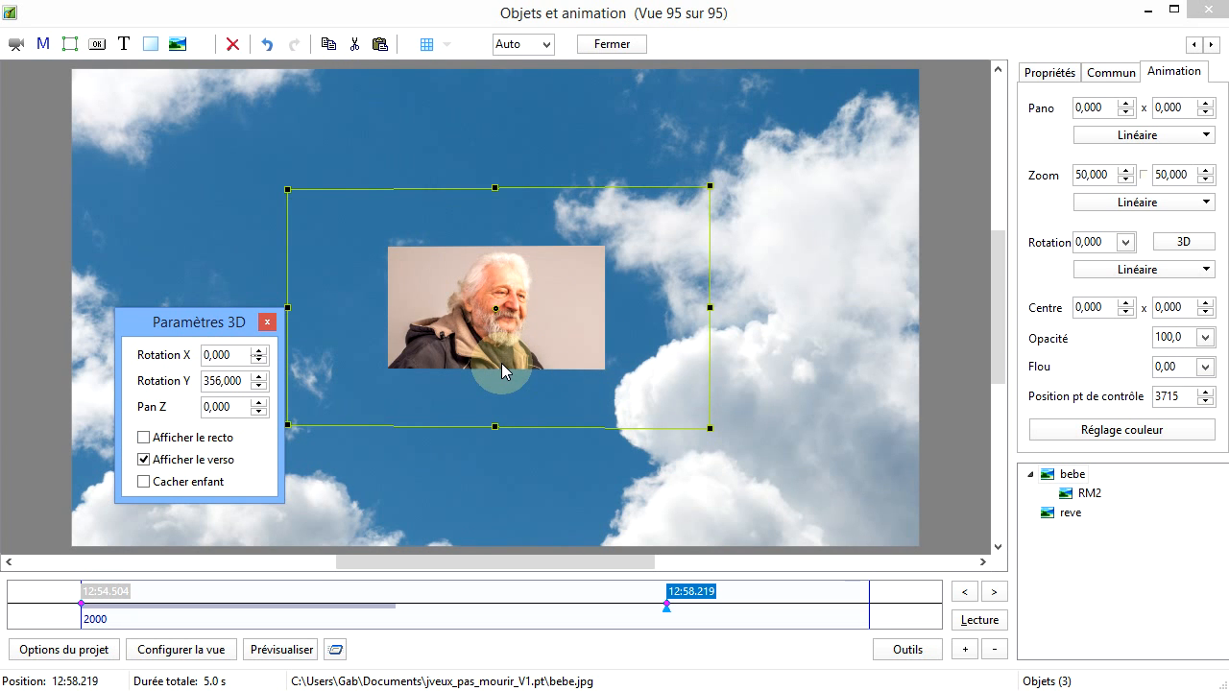
left_click(144, 459)
left_click(144, 460)
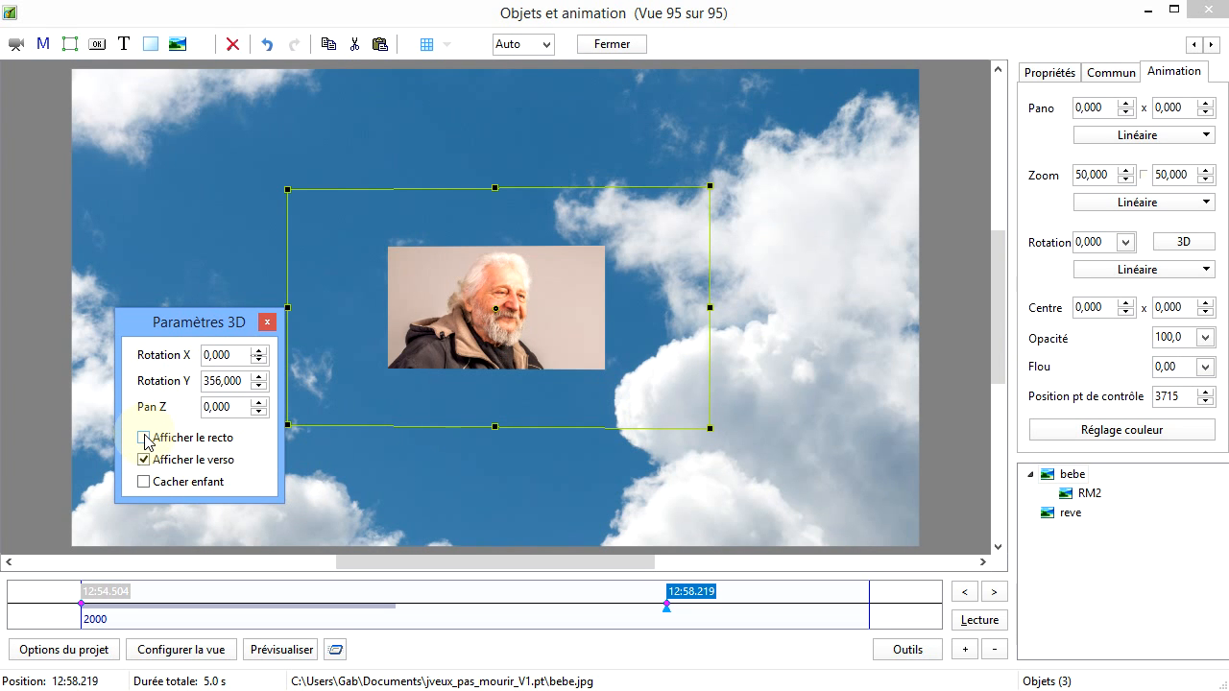
left_click(144, 437)
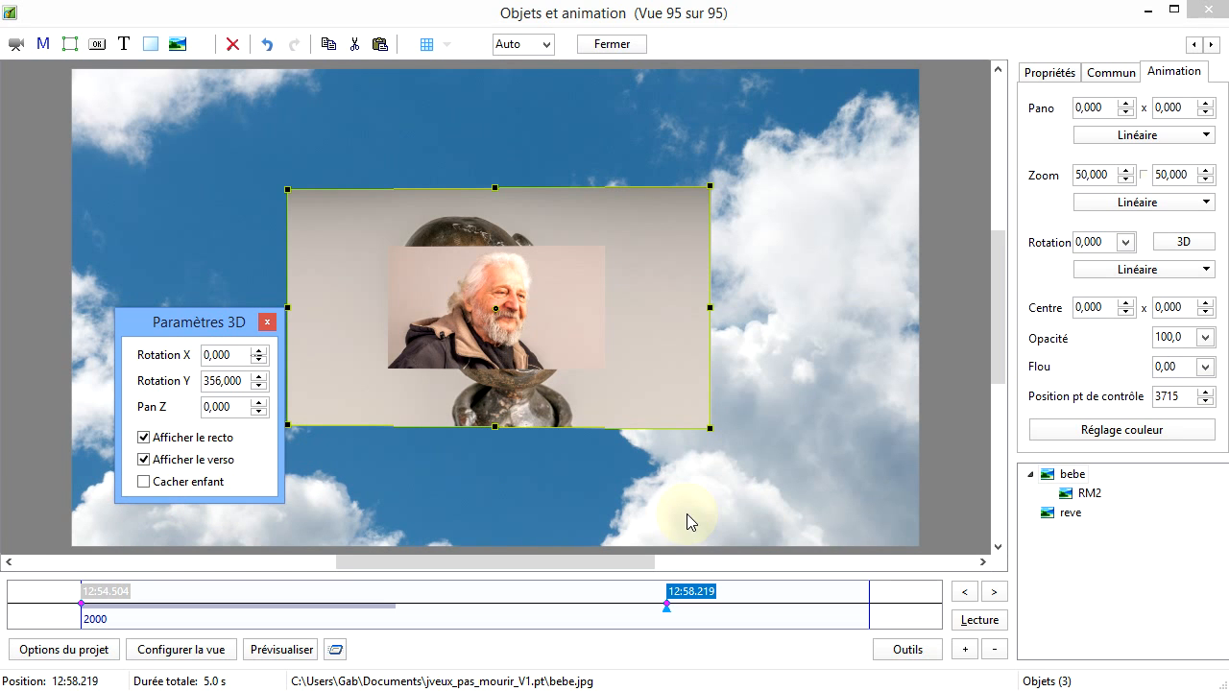
Increase the bebe parent image's Rotation Y to 473
left_click(259, 376)
left_click(258, 376)
left_click(258, 377)
left_click(258, 377)
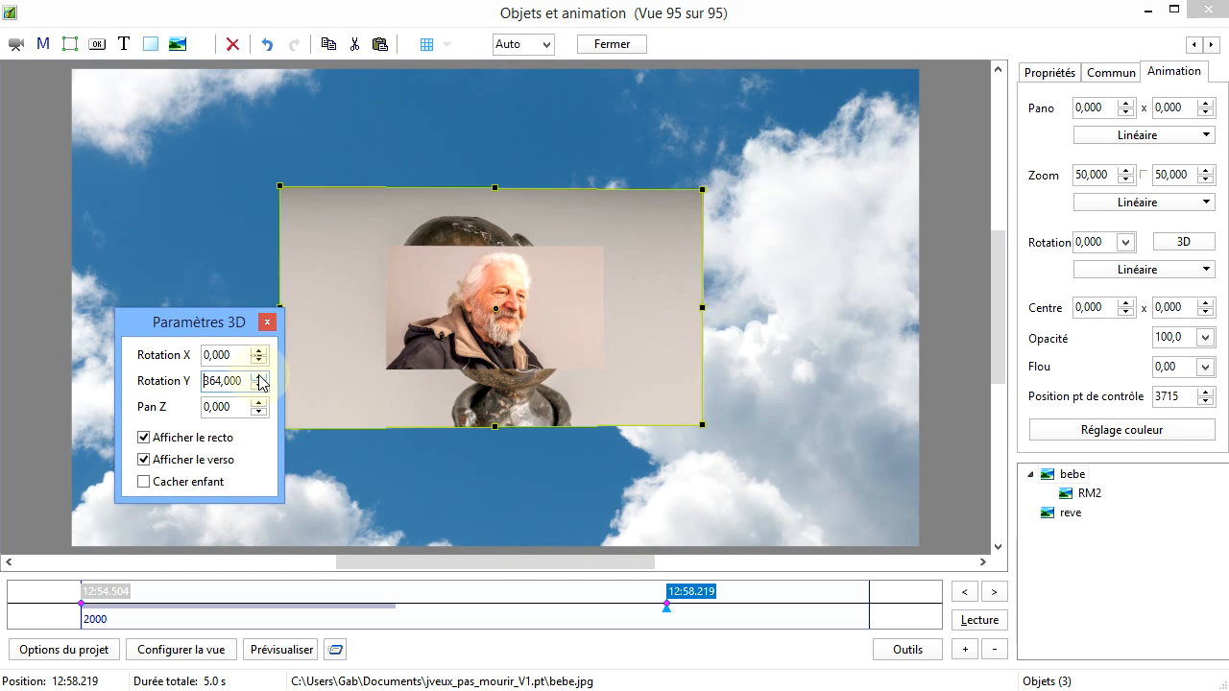
left_click(258, 377)
left_click(258, 376)
left_click(258, 376)
left_click(258, 376)
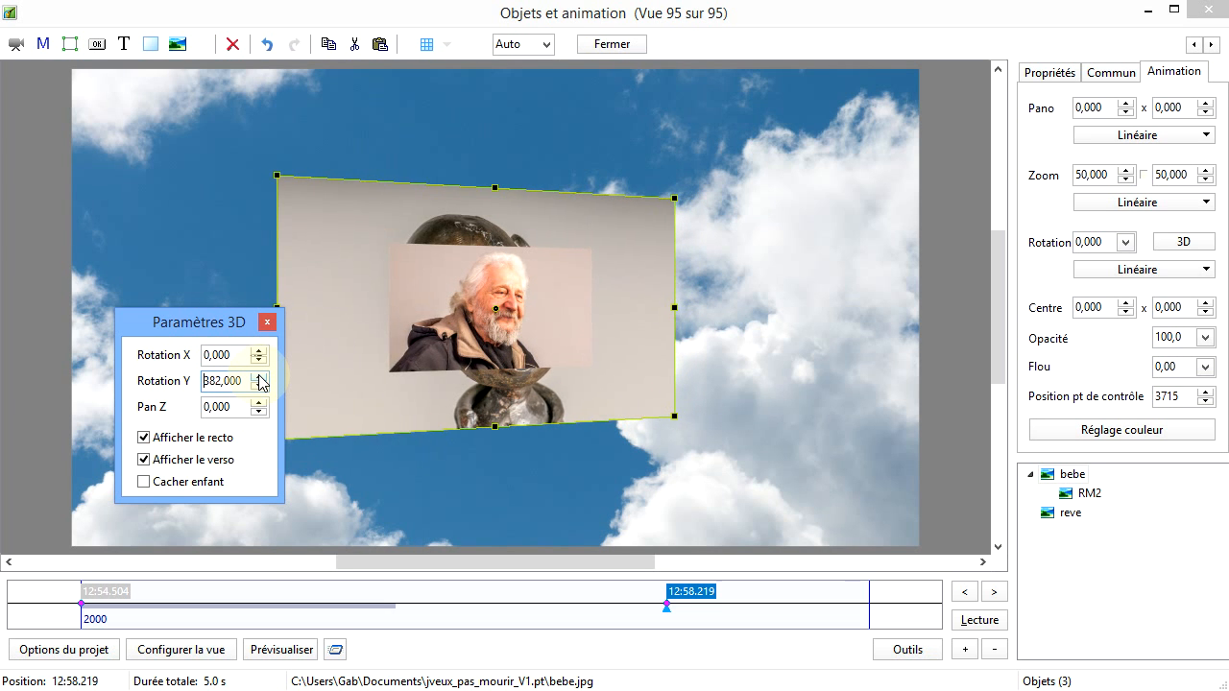
left_click(259, 376)
left_click(258, 376)
left_click(258, 377)
left_click(258, 376)
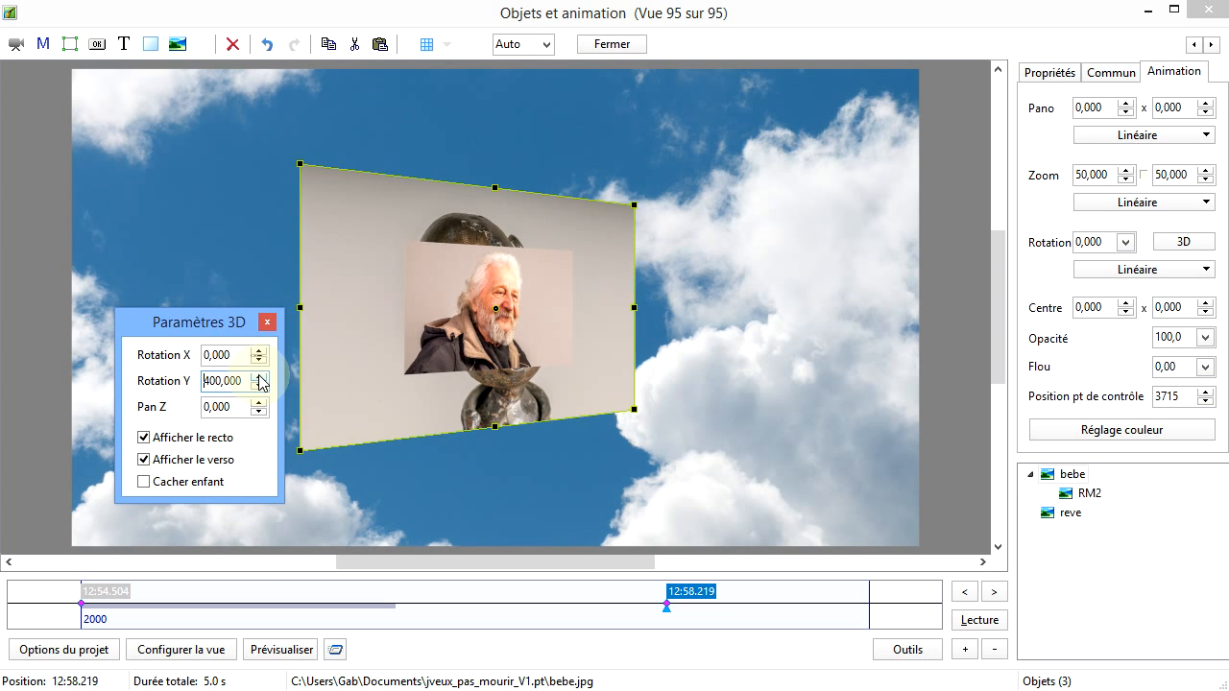
left_click(258, 376)
left_click(258, 376)
left_click(258, 376)
left_click(258, 377)
left_click(258, 376)
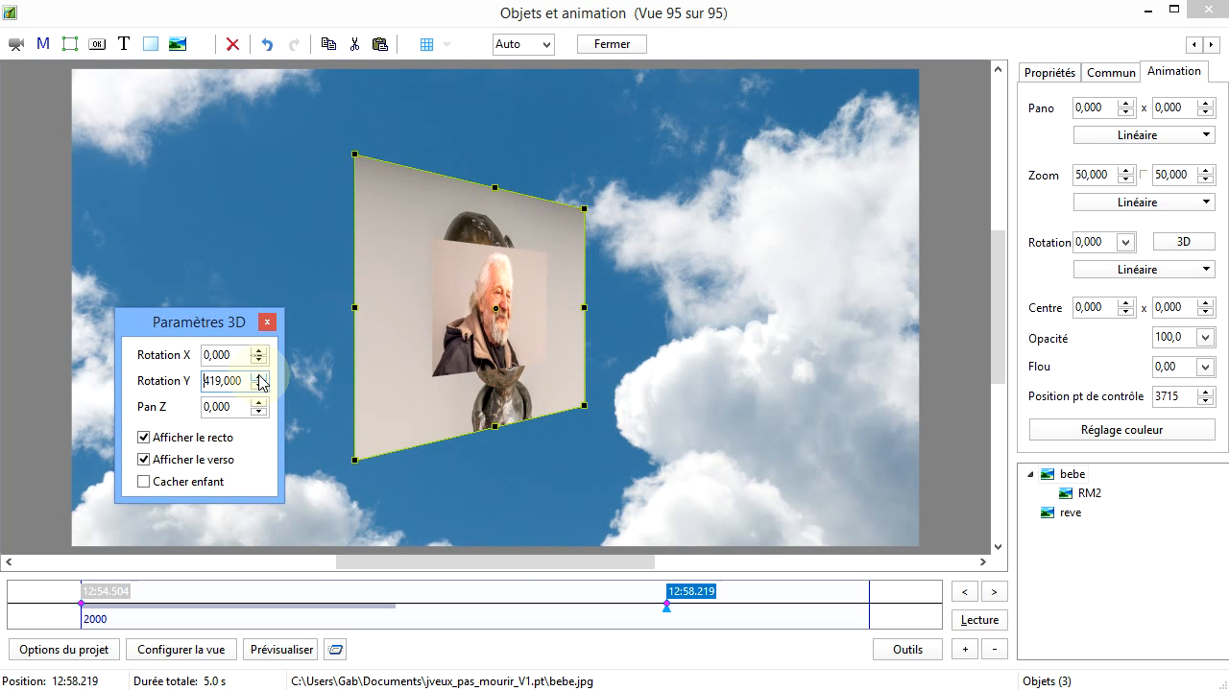
left_click(259, 377)
left_click(258, 376)
left_click(258, 376)
left_click(258, 377)
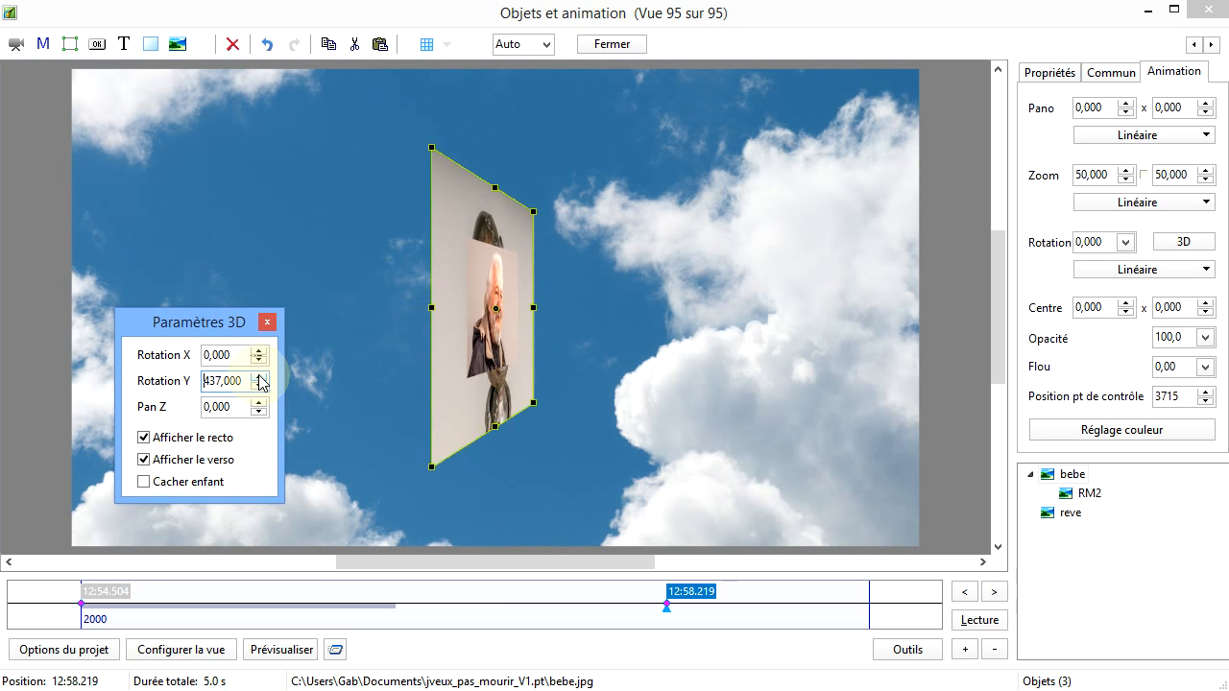
left_click(259, 376)
left_click(258, 376)
left_click(258, 376)
left_click(258, 376)
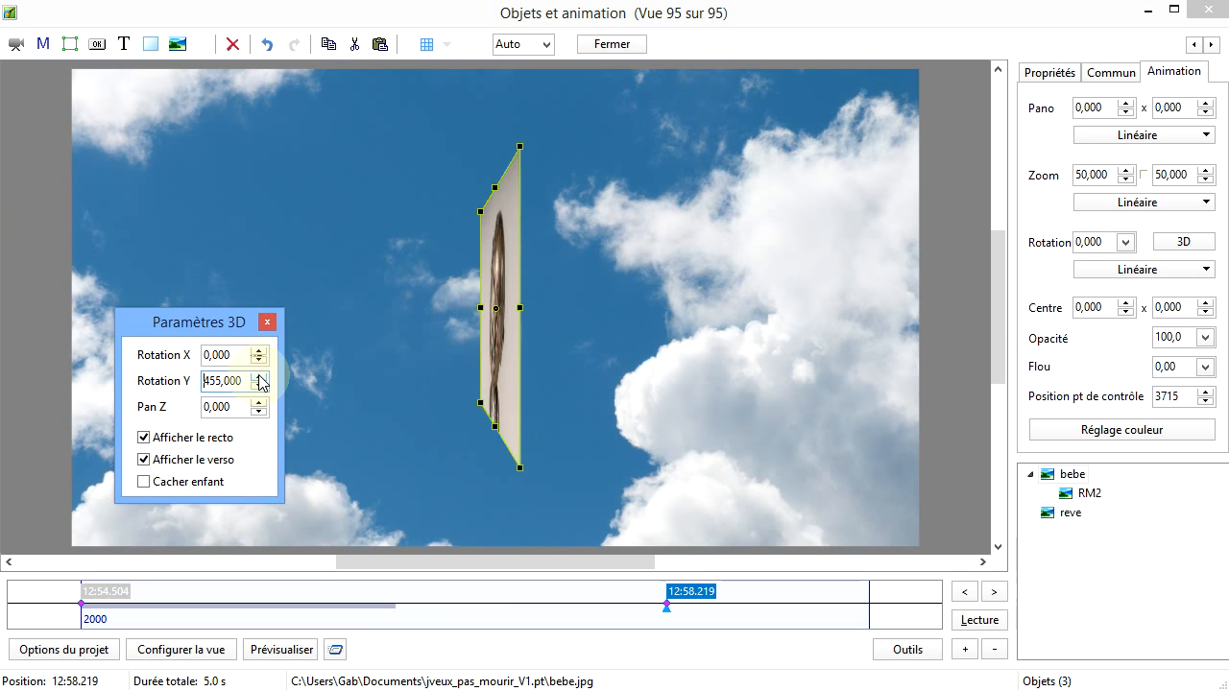
left_click(258, 376)
left_click(259, 377)
left_click(258, 376)
left_click(258, 376)
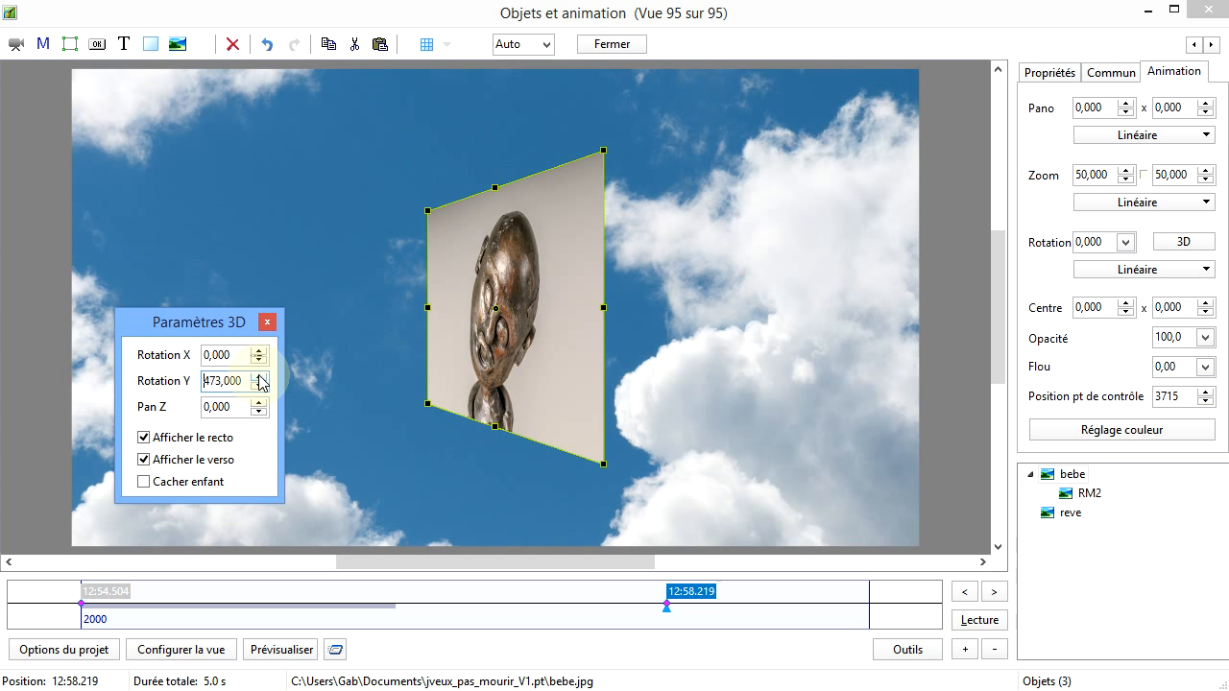
Select the RM2 child image and turn on the display of its back side
left_click(1091, 494)
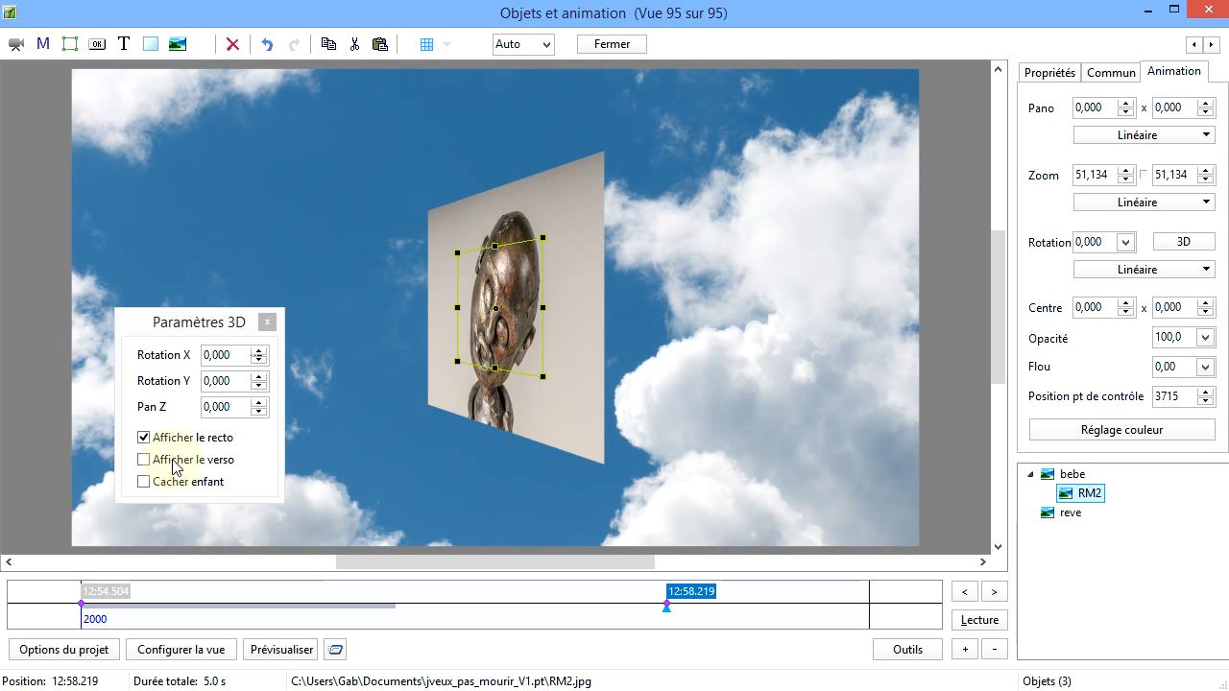
left_click(142, 460)
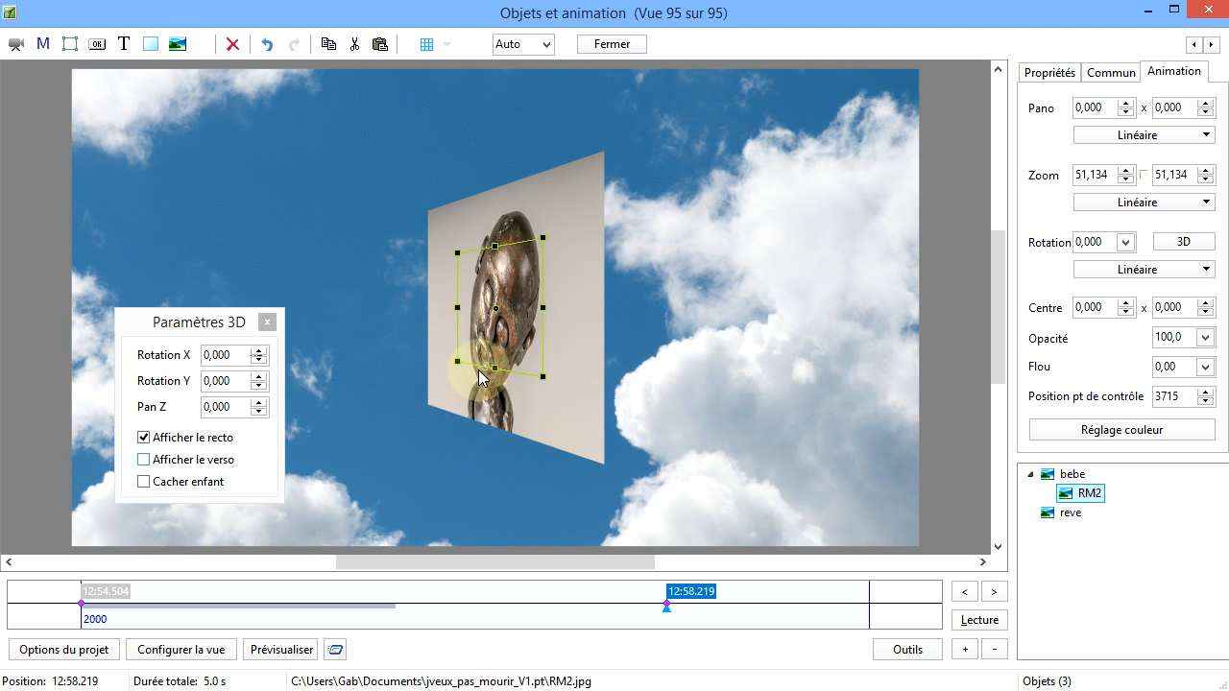
left_click(144, 460)
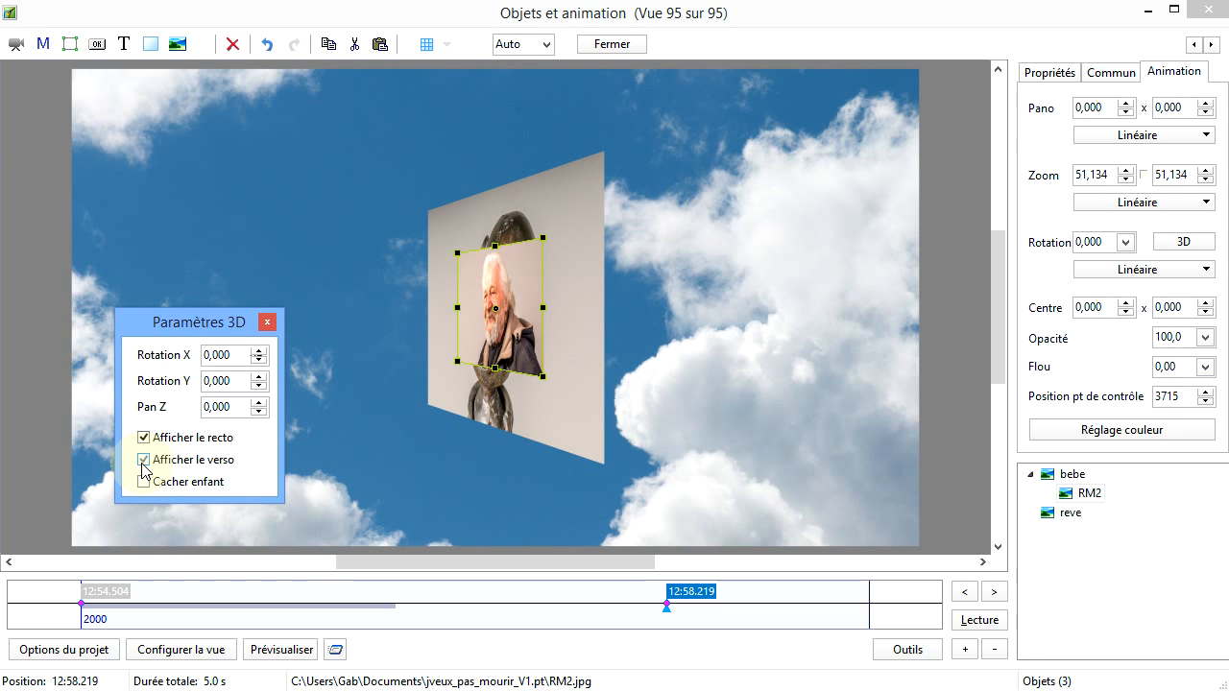
Test a Rotation Y of 8 on the RM2 child image with both sides displayed, and reset it to 0
left_click(258, 377)
left_click(259, 377)
left_click(258, 376)
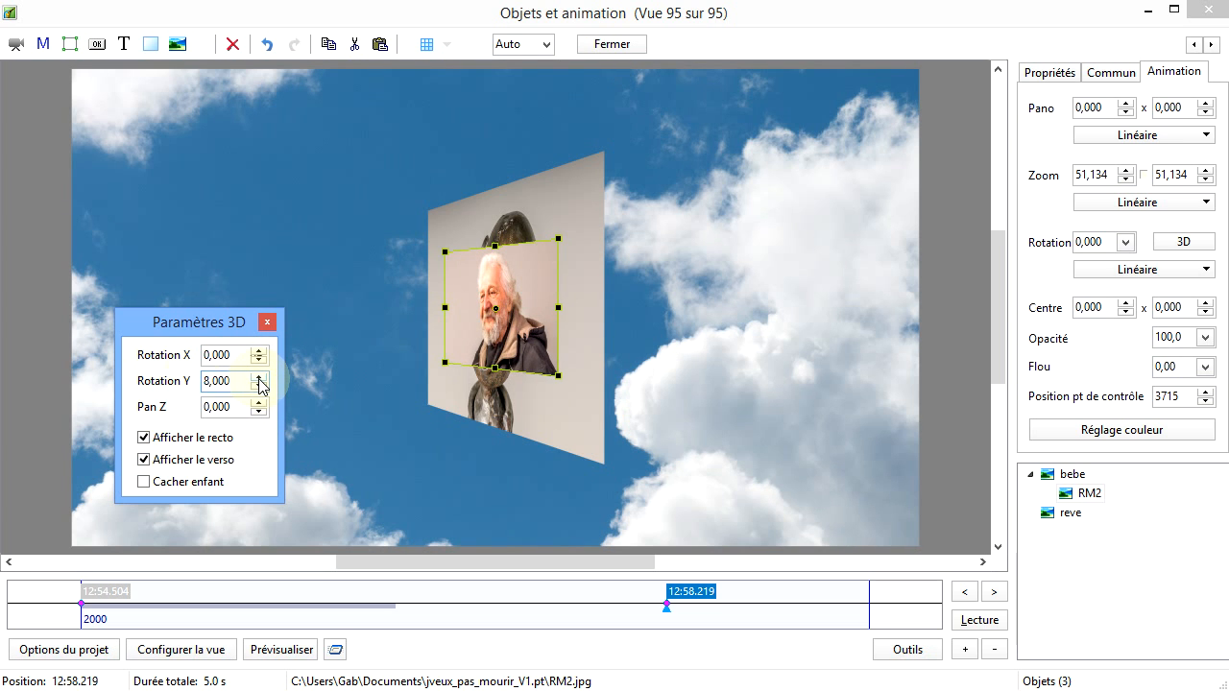
left_click(162, 381)
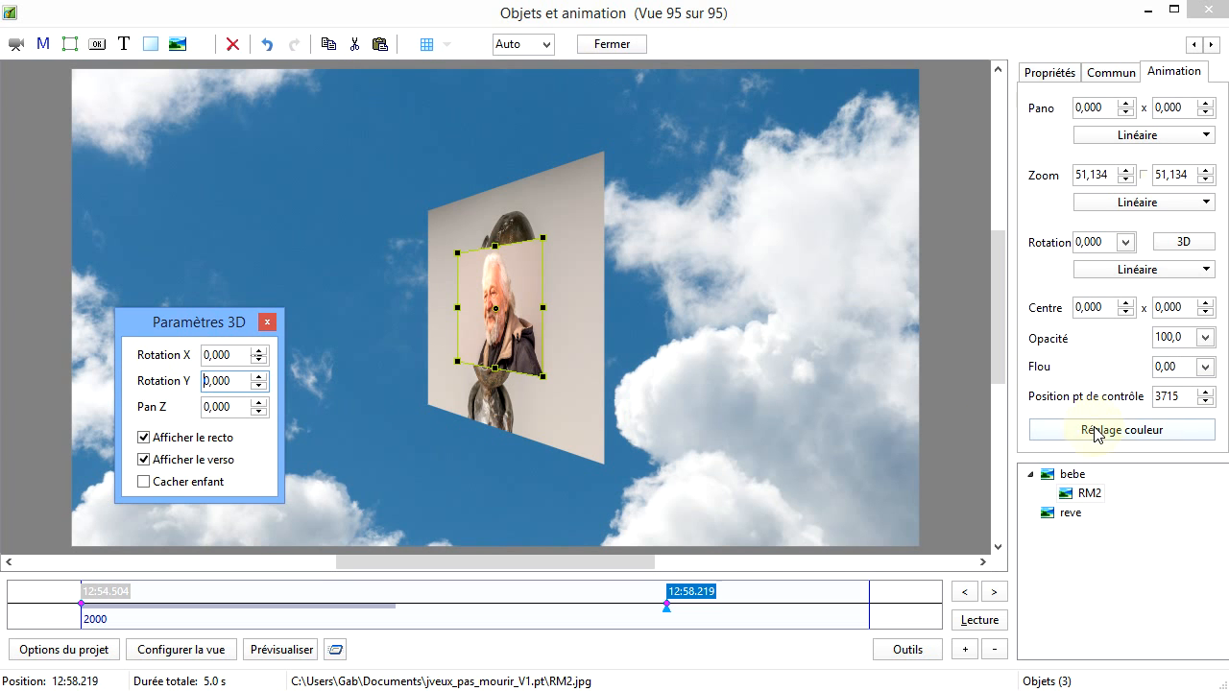
Set the bebe parent image's Rotation Y to 515, with its back side display off and the hide-child option on
left_click(1068, 475)
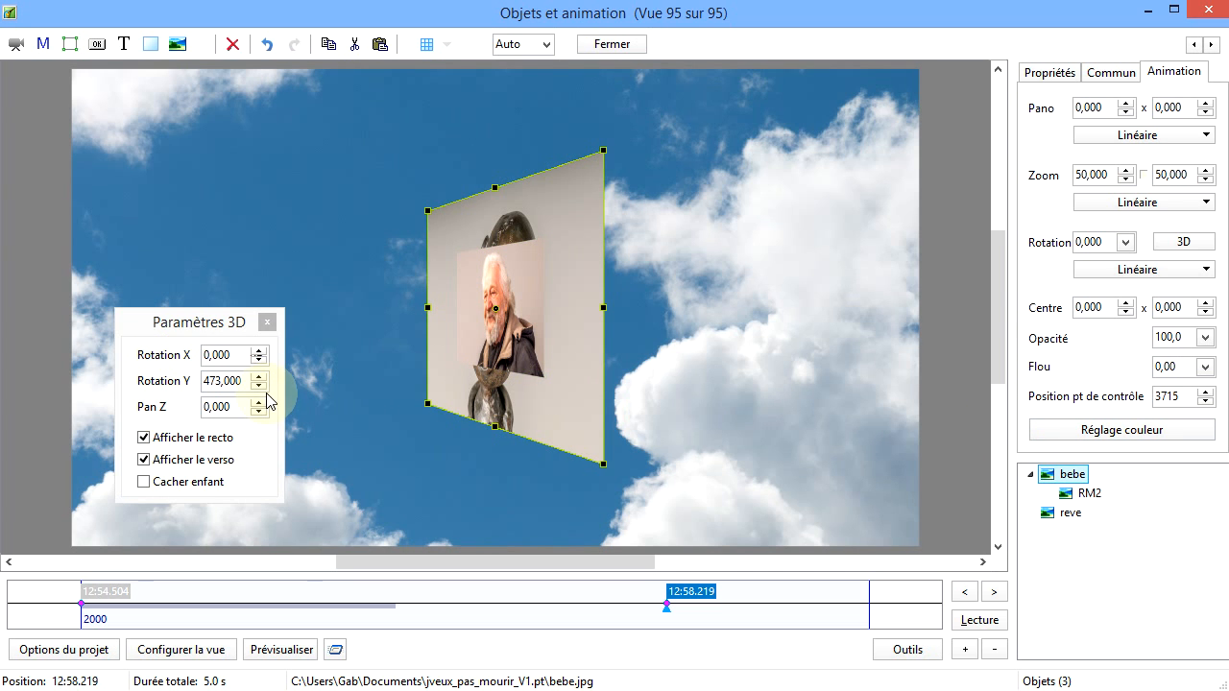
left_click_drag(261, 378, 261, 381)
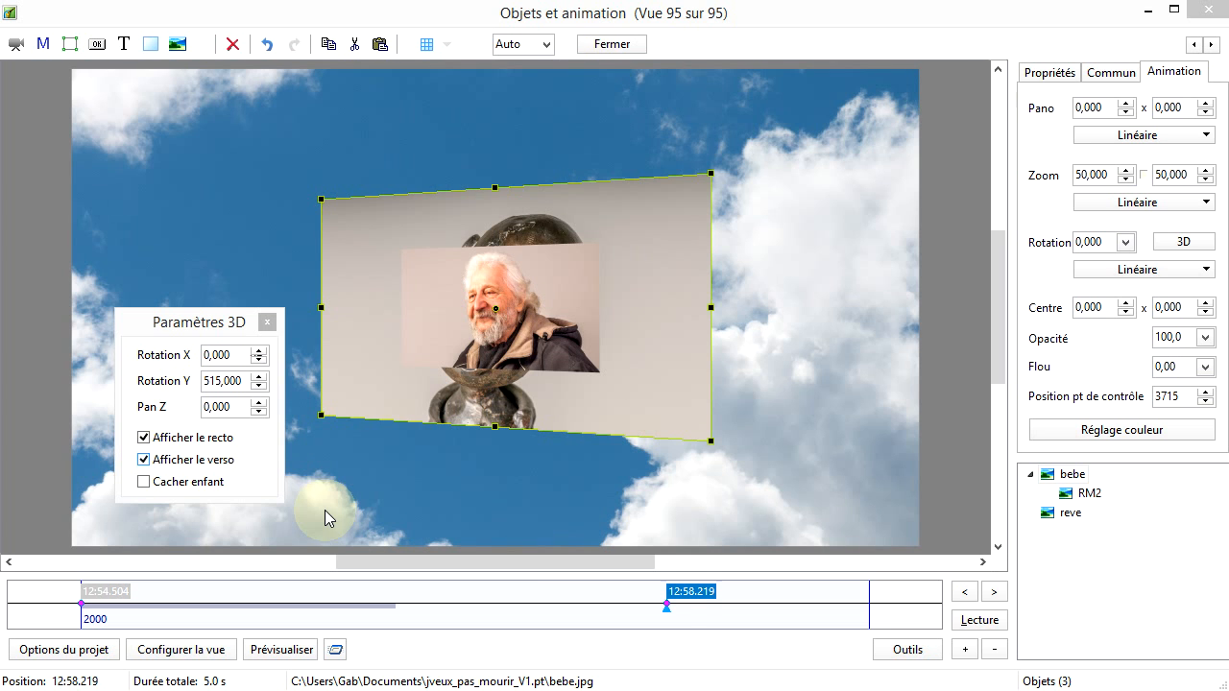
left_click(144, 461)
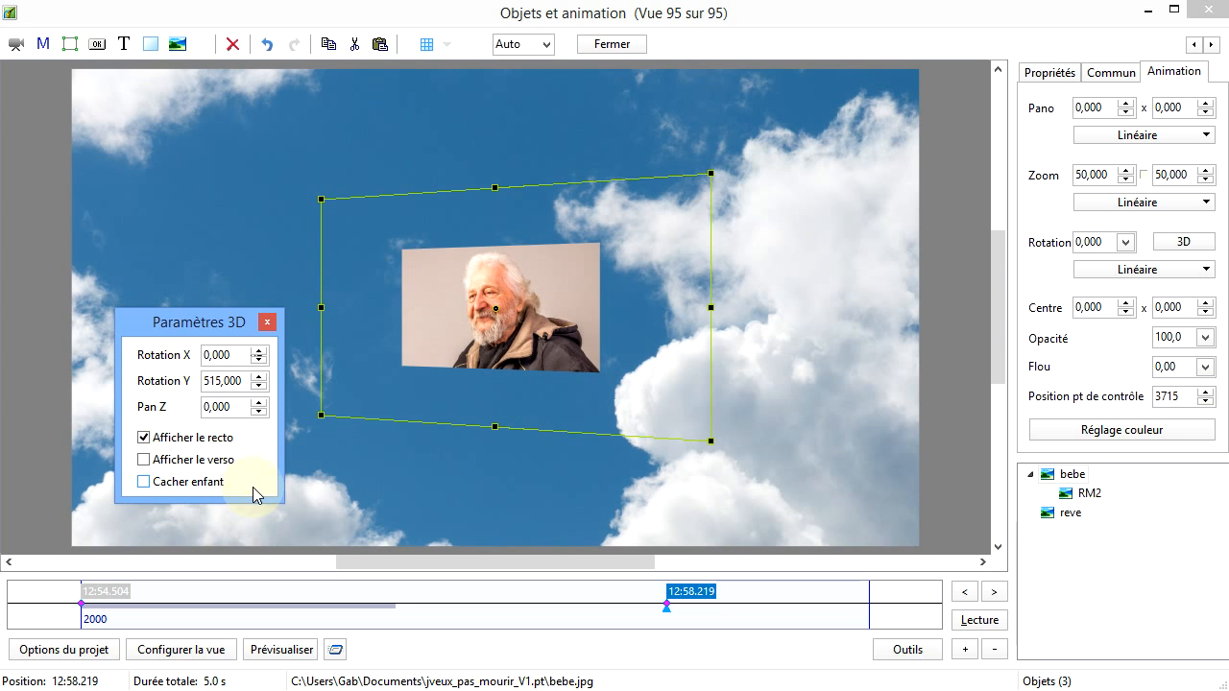
left_click(142, 482)
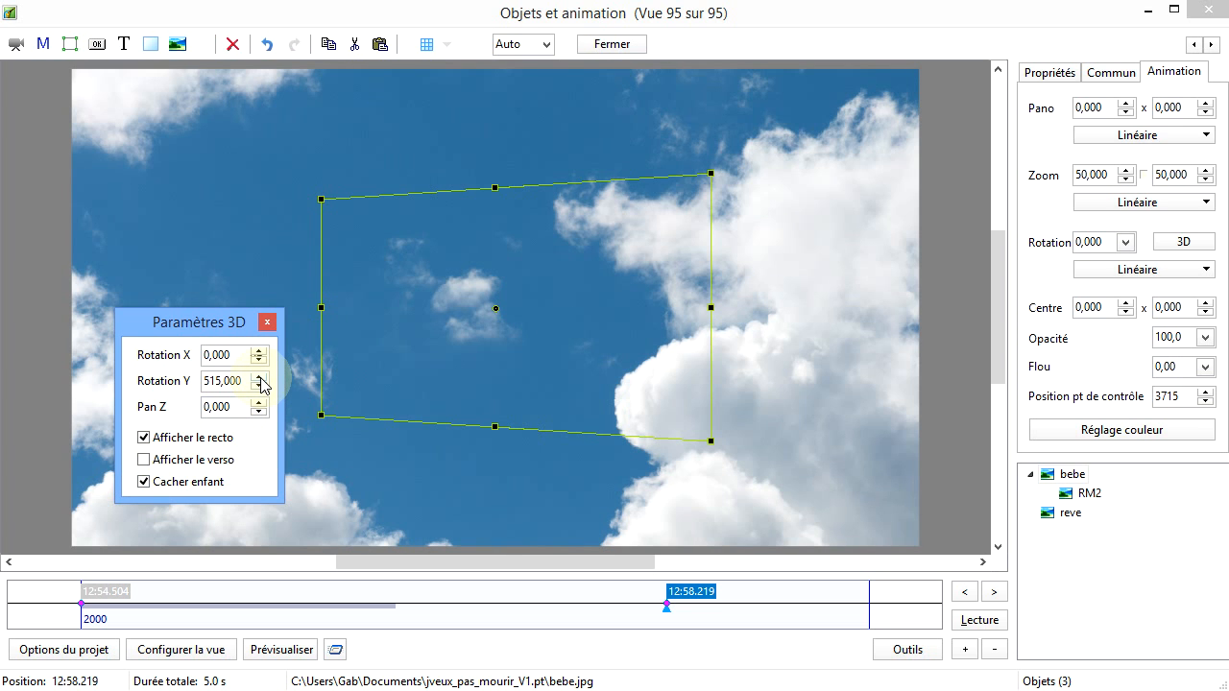
Increase the bebe parent image's Rotation Y to 702, and select the RM2 child image to show its 3D parameters
left_click_drag(261, 382, 261, 382)
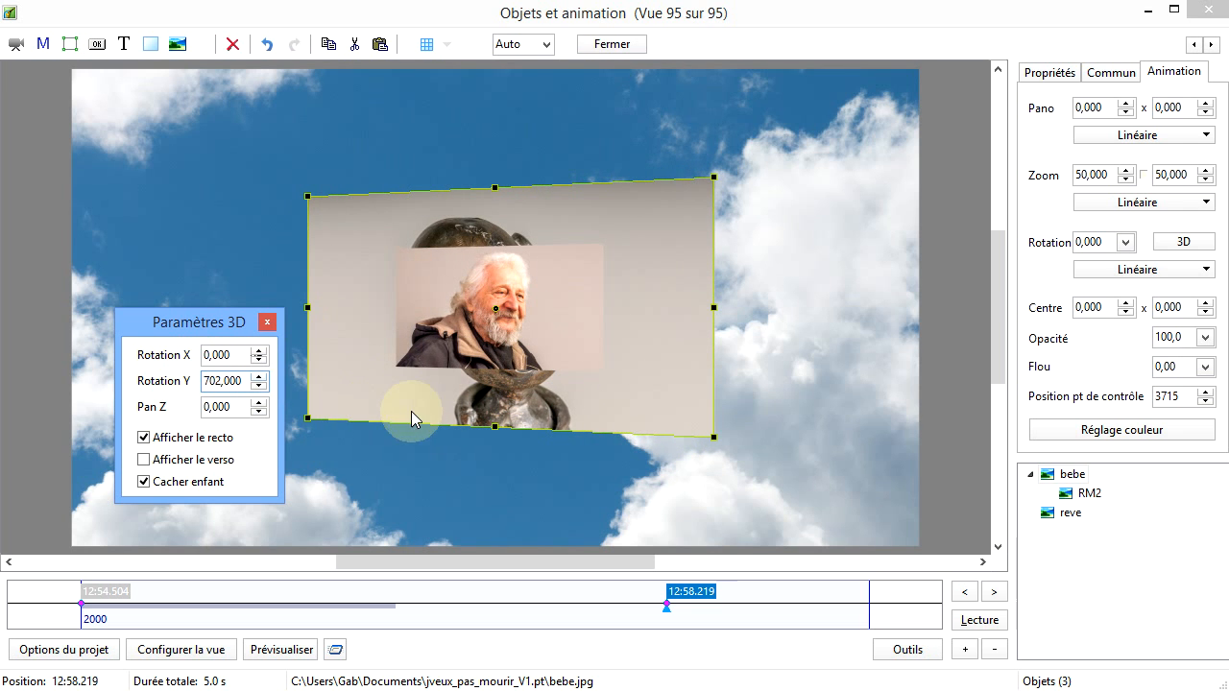
left_click(1088, 496)
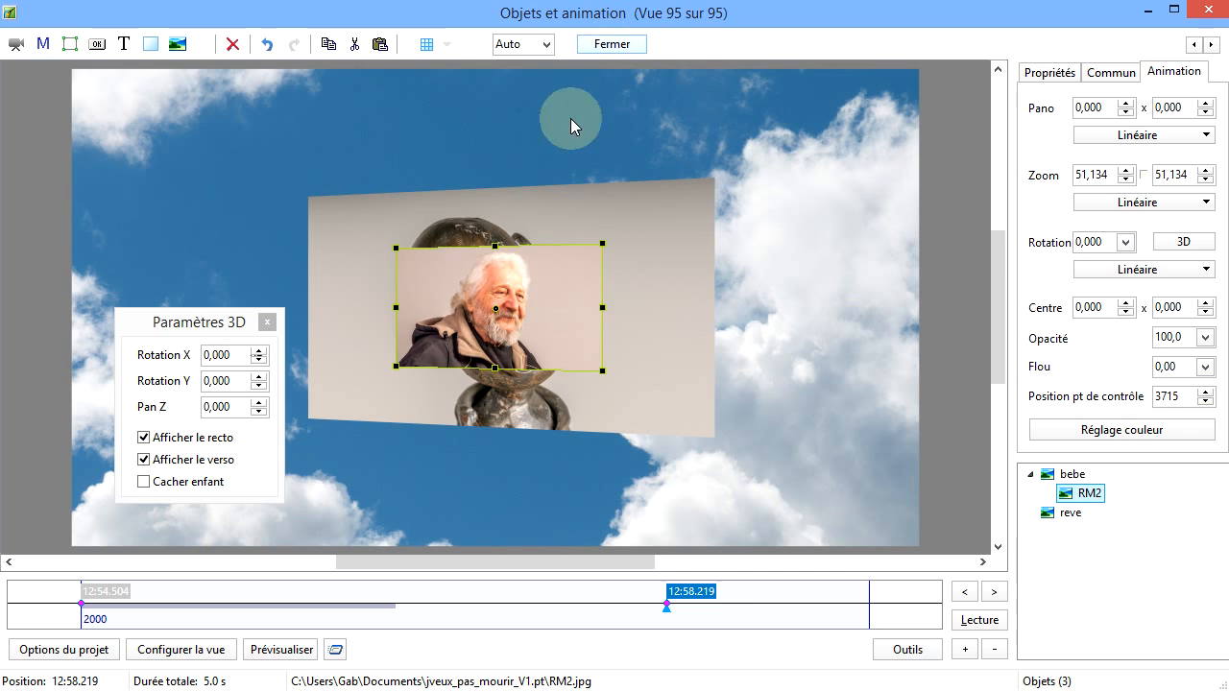
Delete the bebe parent image with its RM2 child from slide 95, and close the 3D parameters and the objects editor
left_click(1068, 473)
right_click(1067, 473)
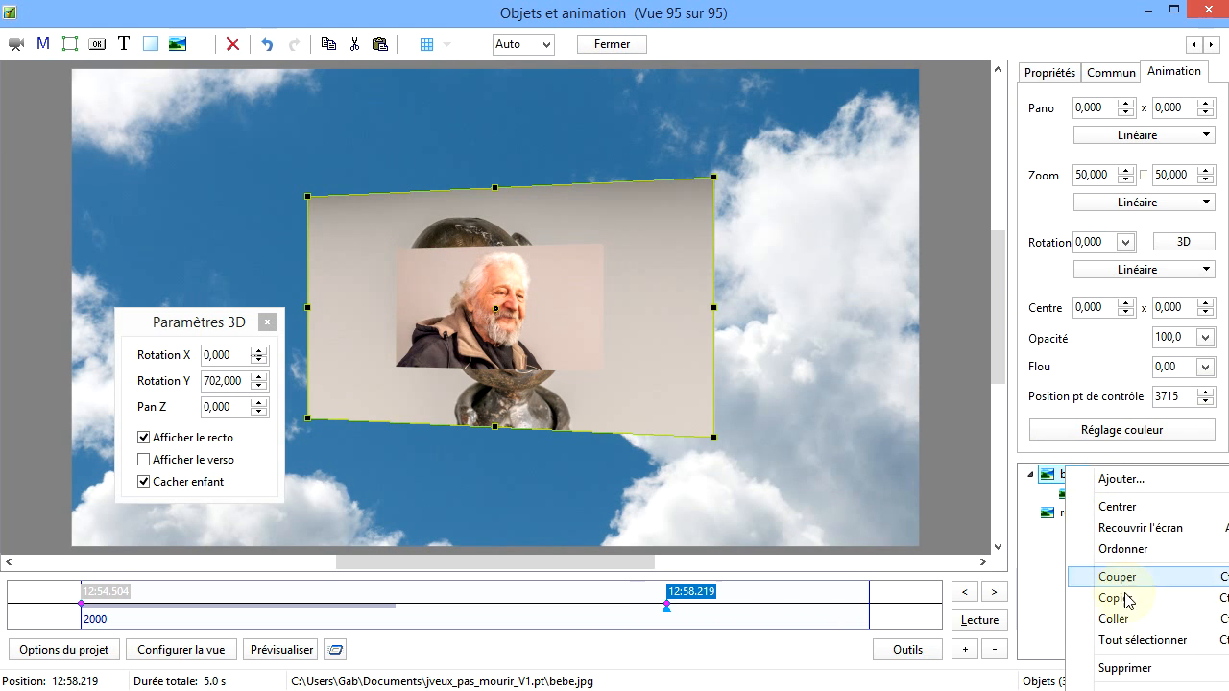
left_click(1132, 669)
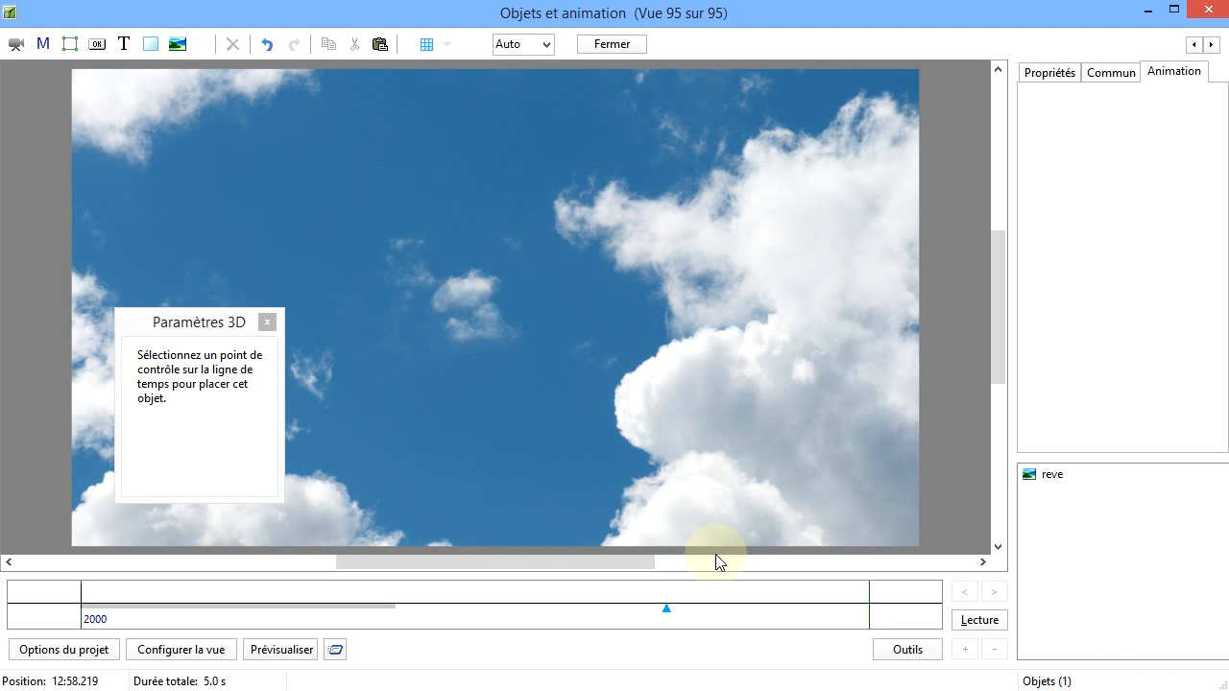
left_click(267, 322)
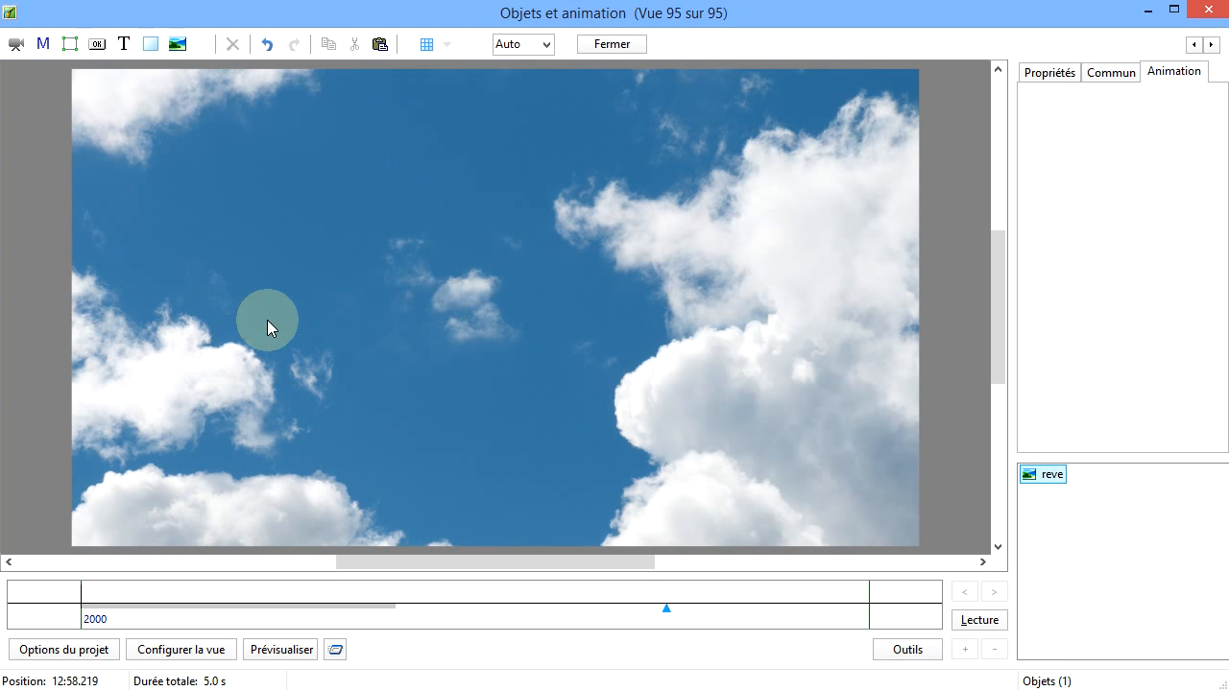
left_click(612, 45)
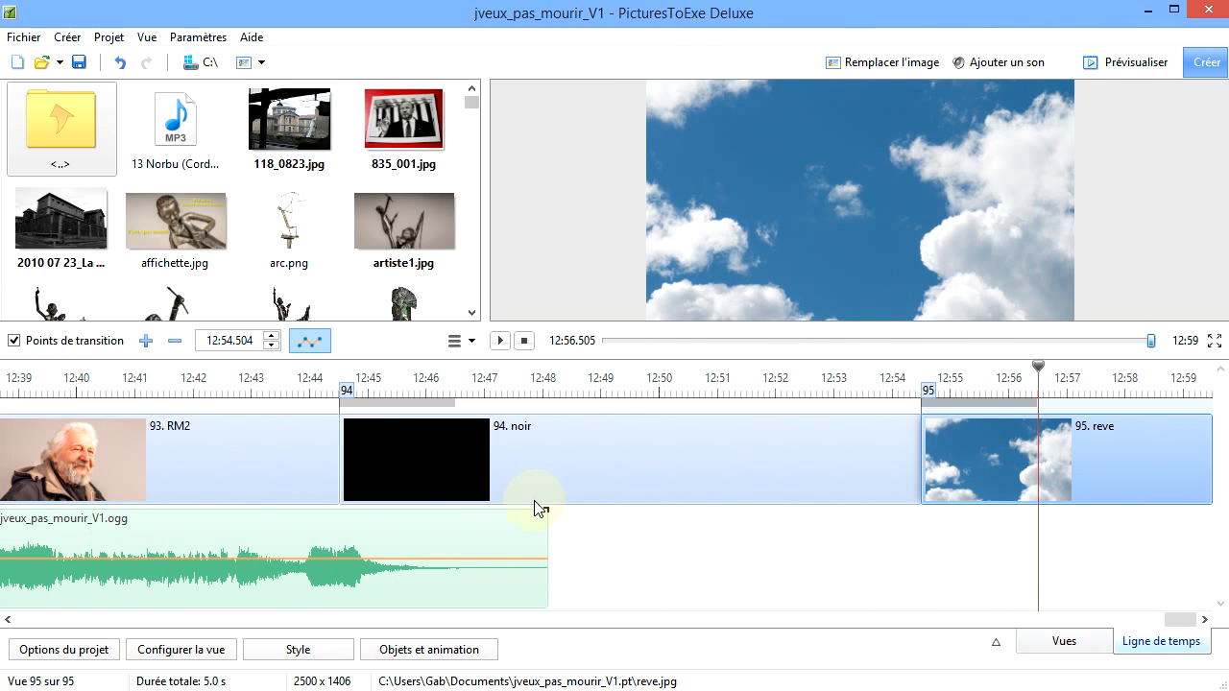
Apply the Cube style from the Expérimentations category to slides 75 through 80 on the timeline
left_click_drag(1182, 620, 890, 632)
left_click_drag(877, 626, 888, 627)
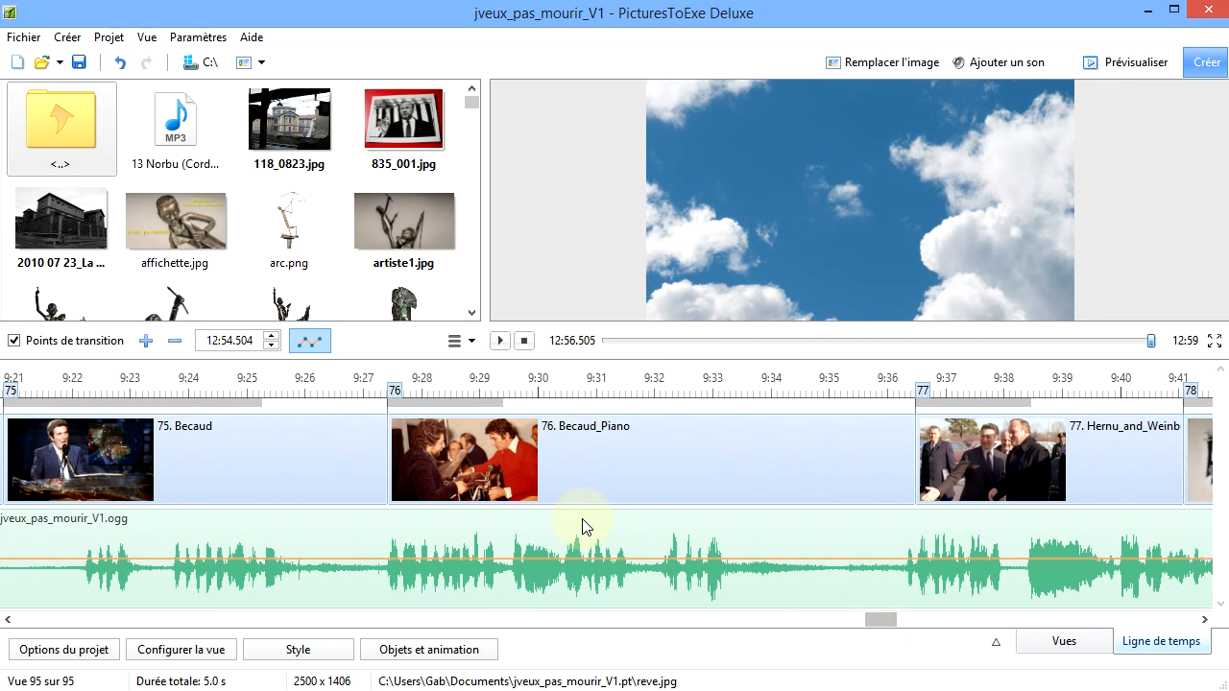
left_click(127, 457)
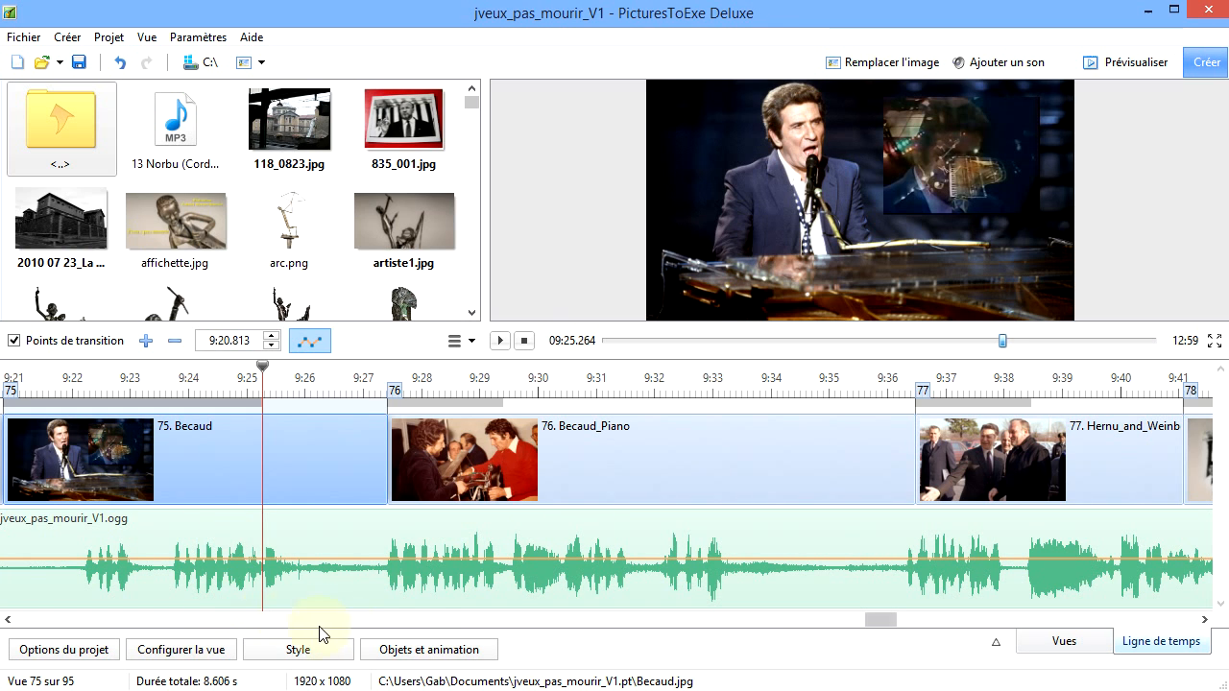
left_click_drag(876, 624, 917, 622)
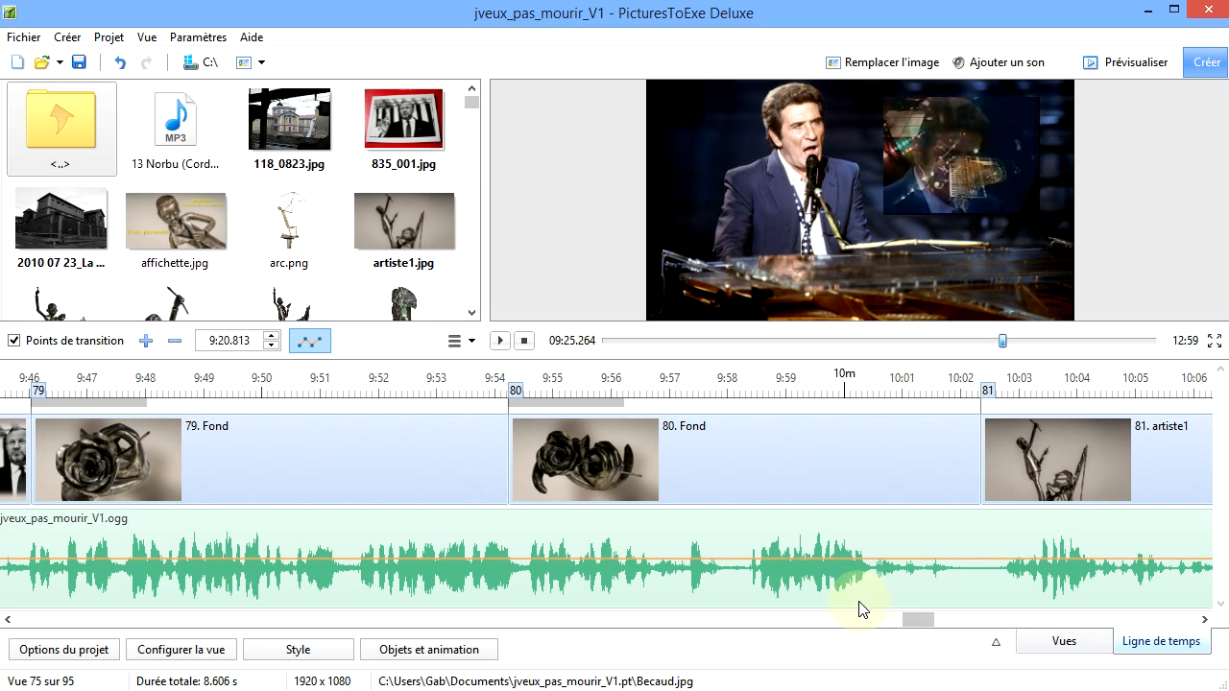
left_click(608, 485, "shift")
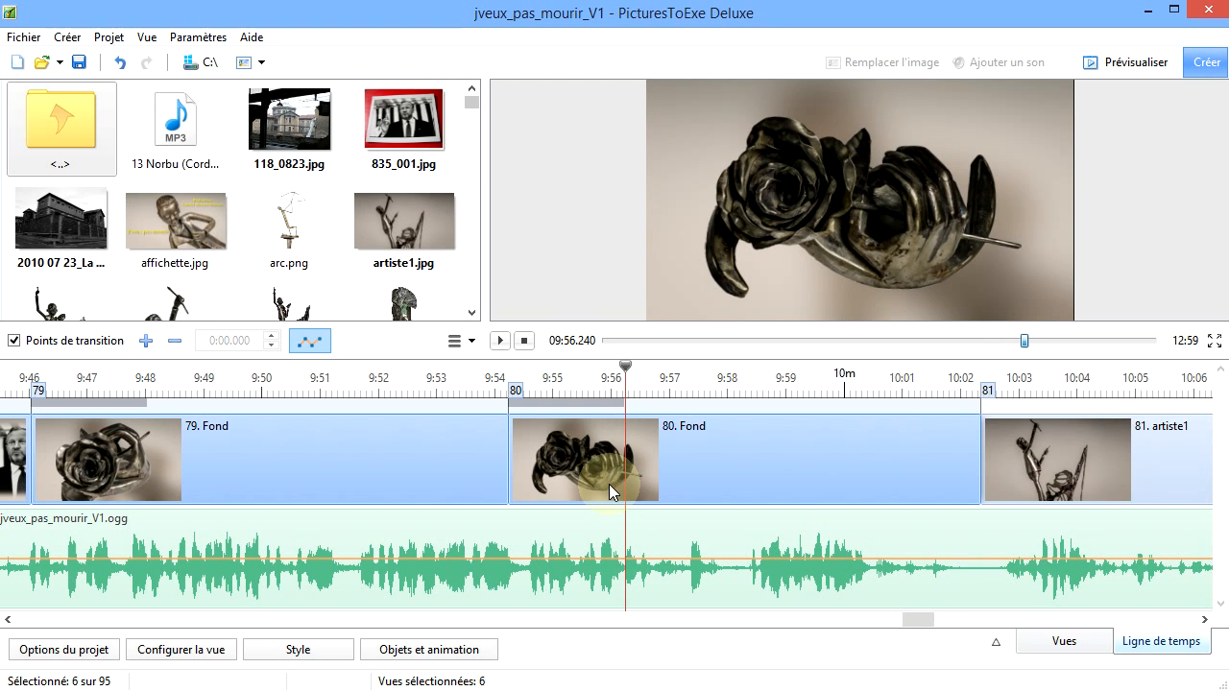
left_click(316, 658)
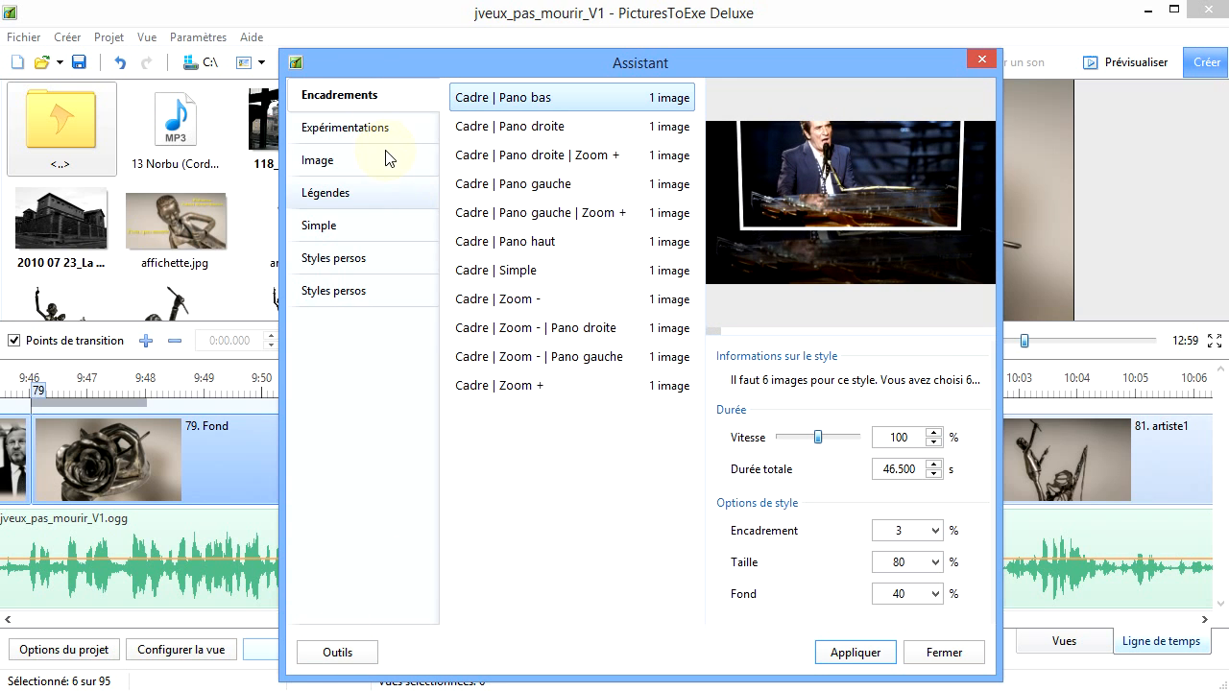
left_click(357, 131)
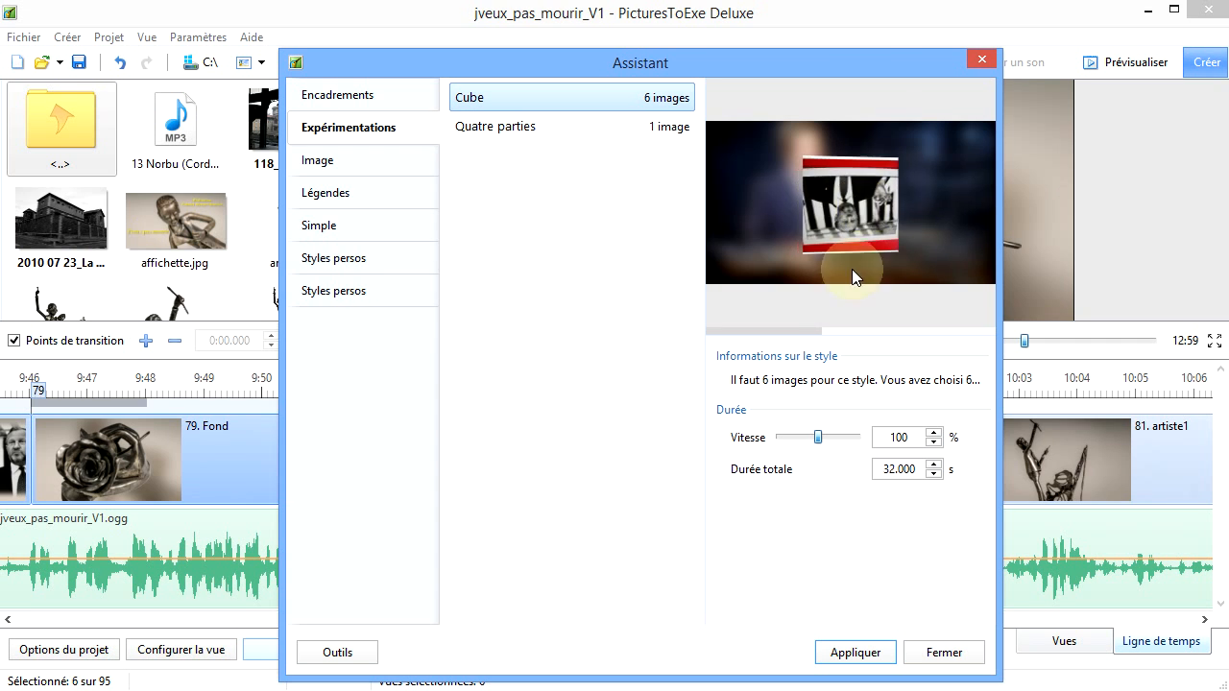
left_click(854, 653)
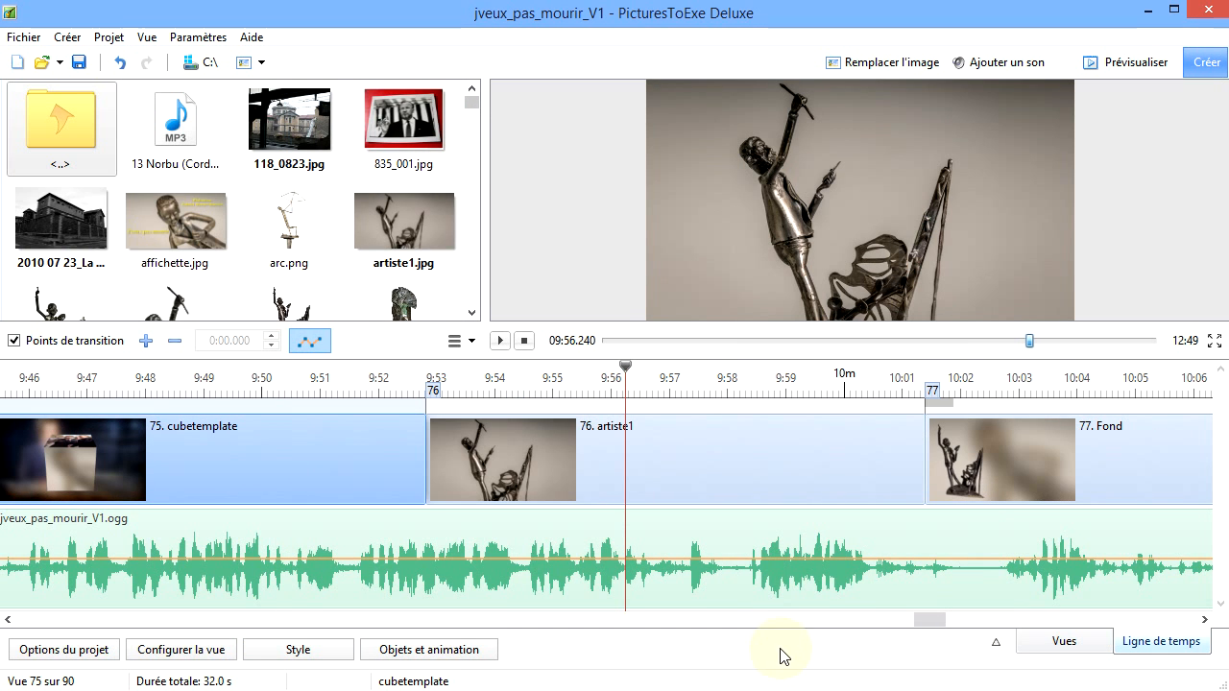
Open the cubetemplate slide in the objects and animation editor and inspect the Becaud and Becaud_Piano images under Frame1
left_click(49, 466)
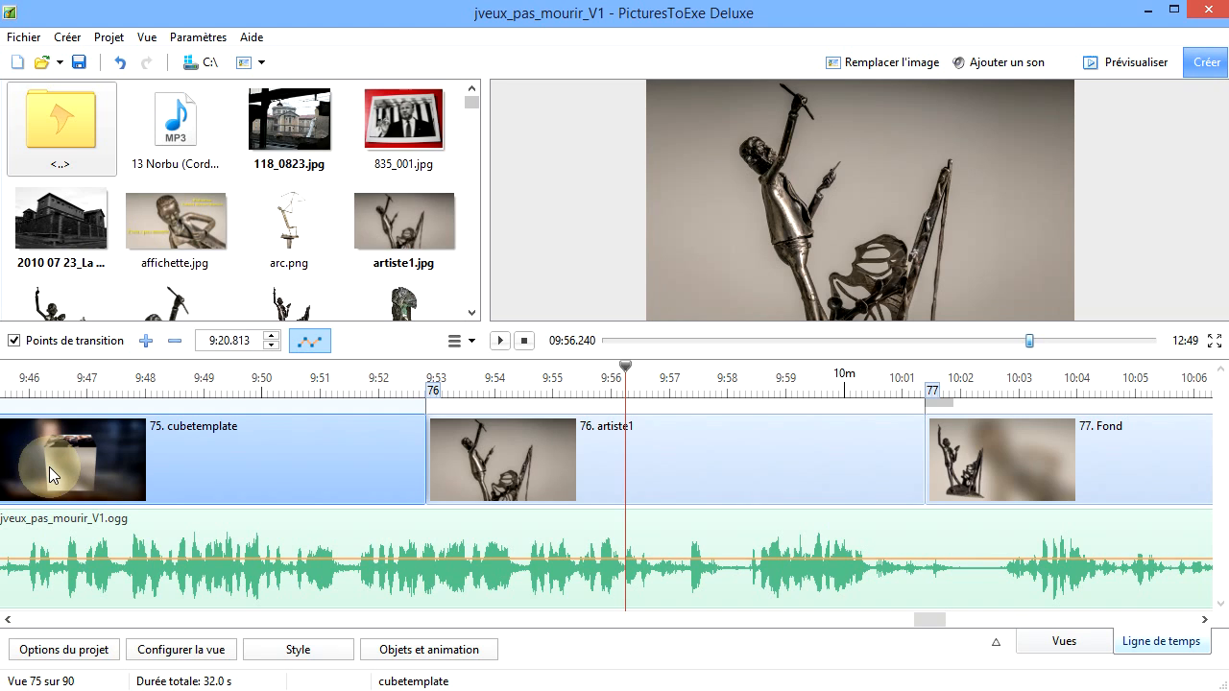
left_click(432, 656)
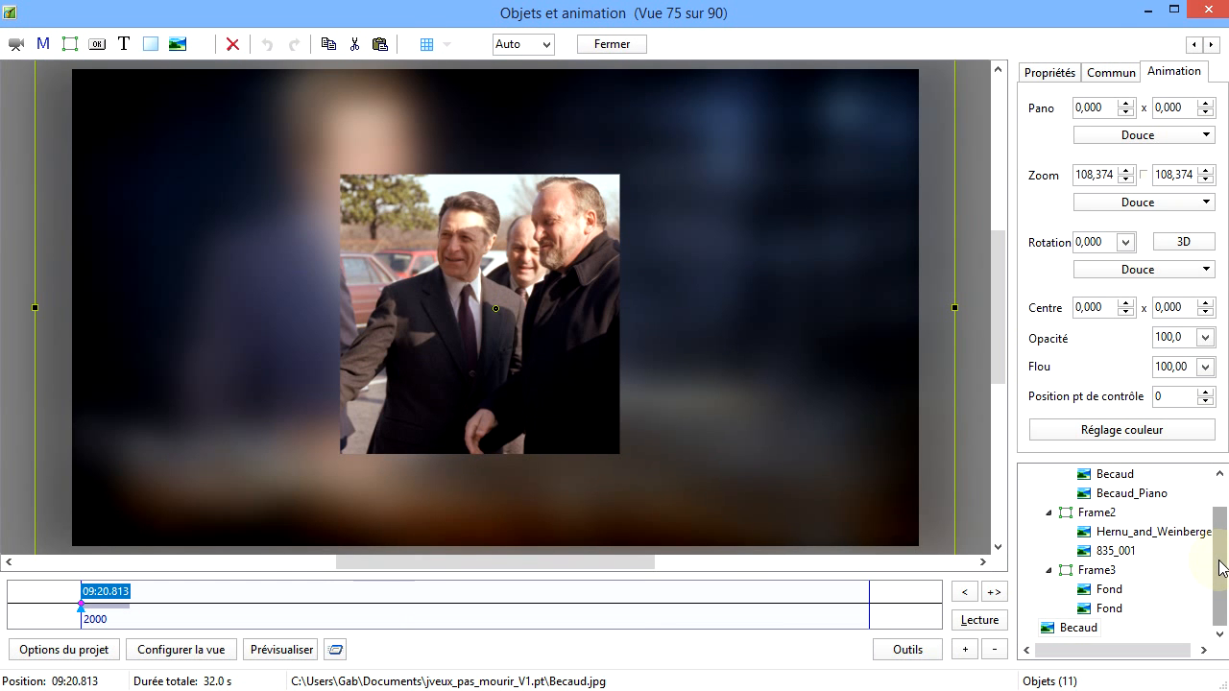
left_click_drag(1221, 567, 1226, 530)
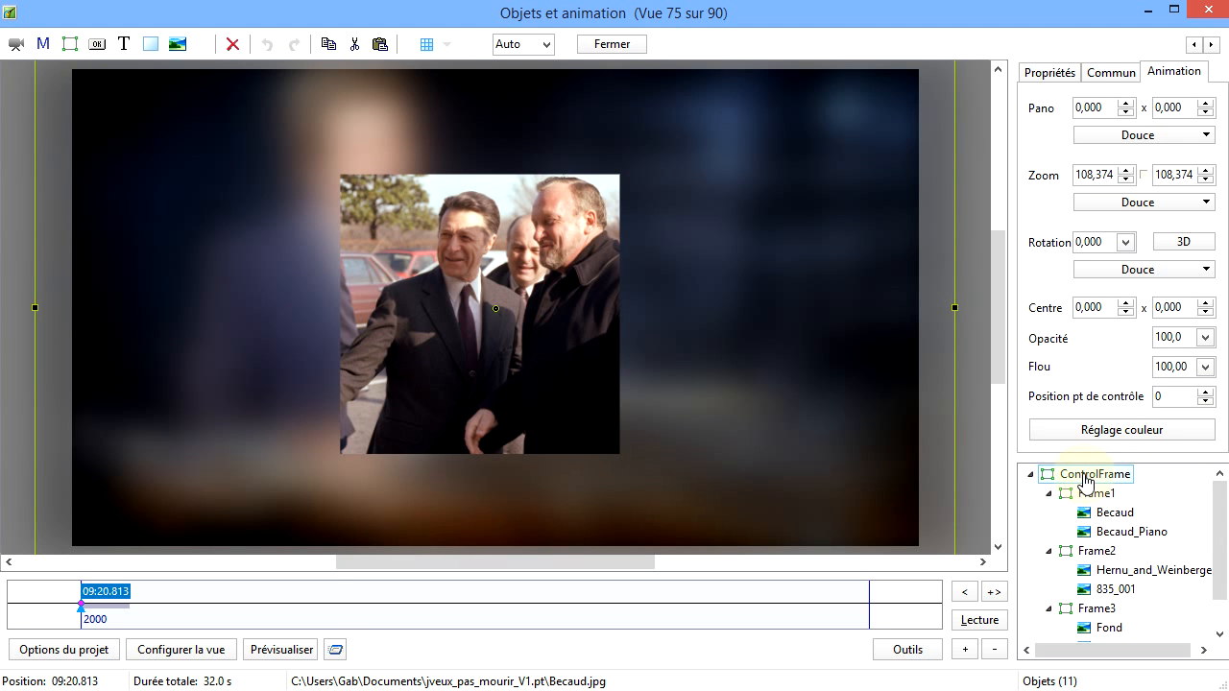
left_click(1134, 519)
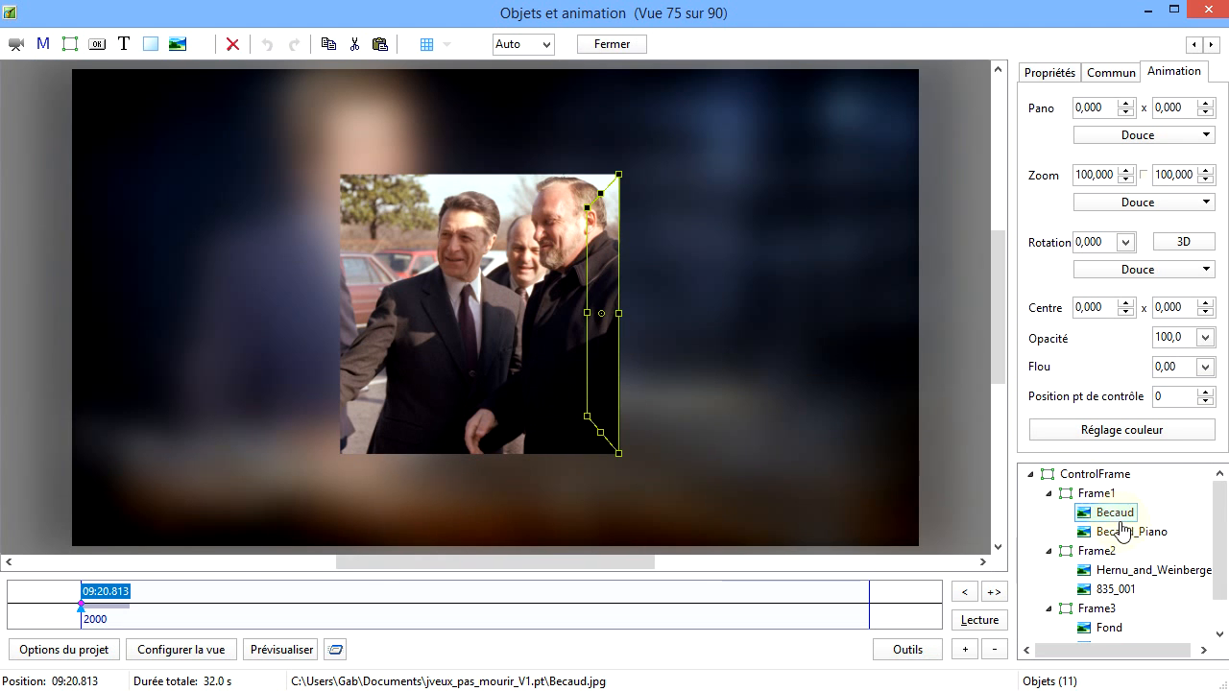
left_click(1125, 533)
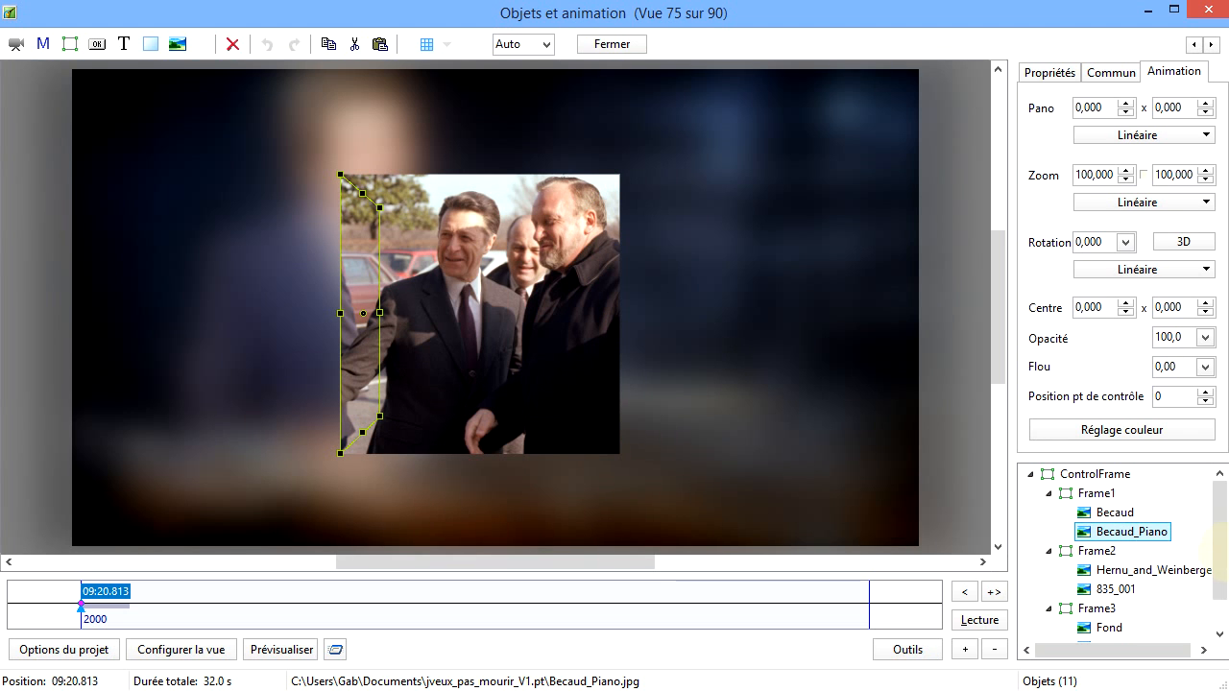
Inspect the two Fond images under Frame3, the Becaud background image and the Becaud cube face under Frame1
scroll(1219, 549, "down", 1)
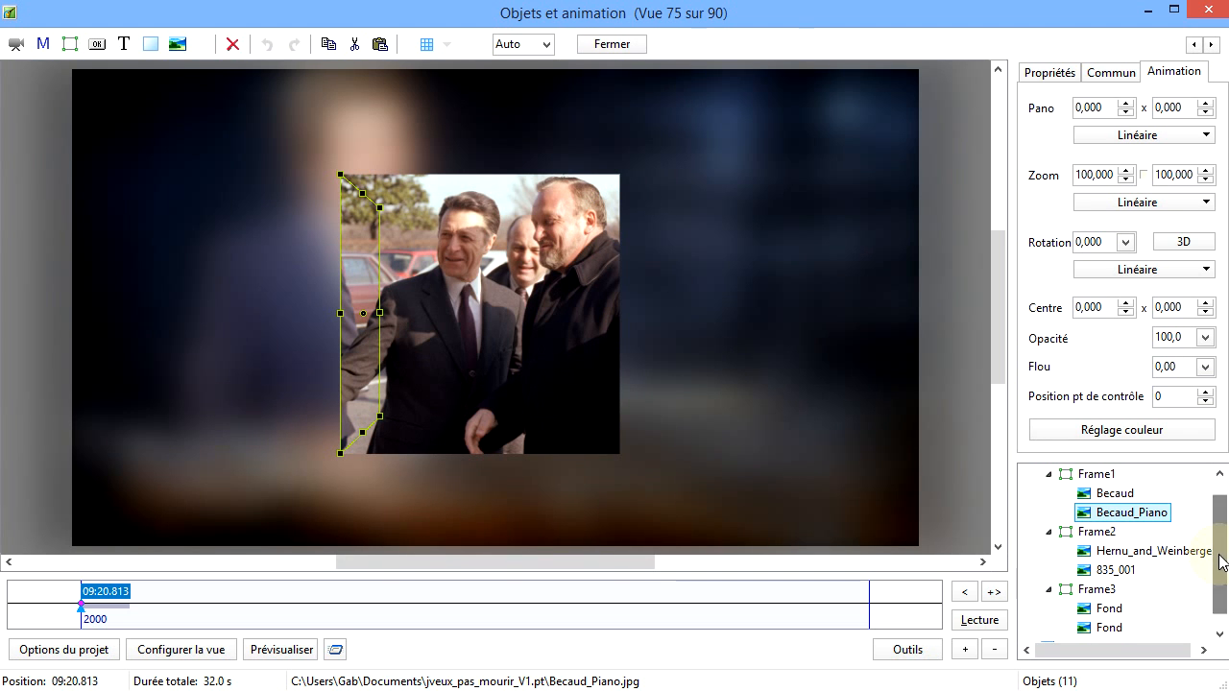
left_click(1112, 610)
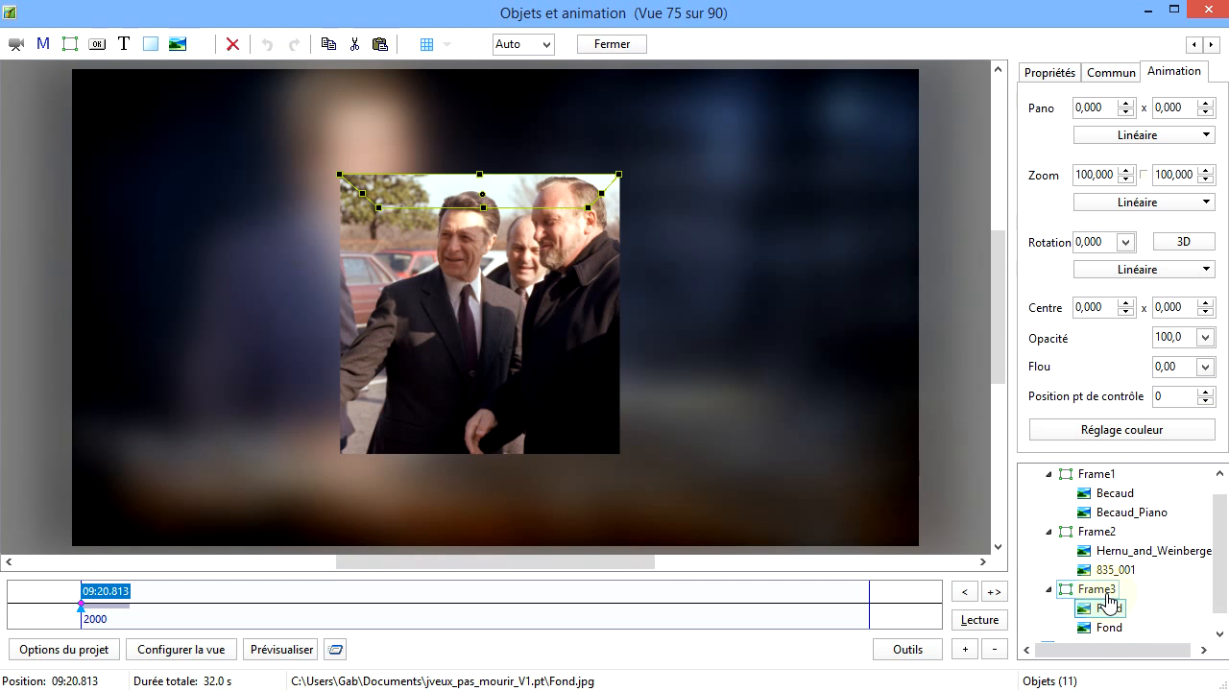
left_click(1109, 630)
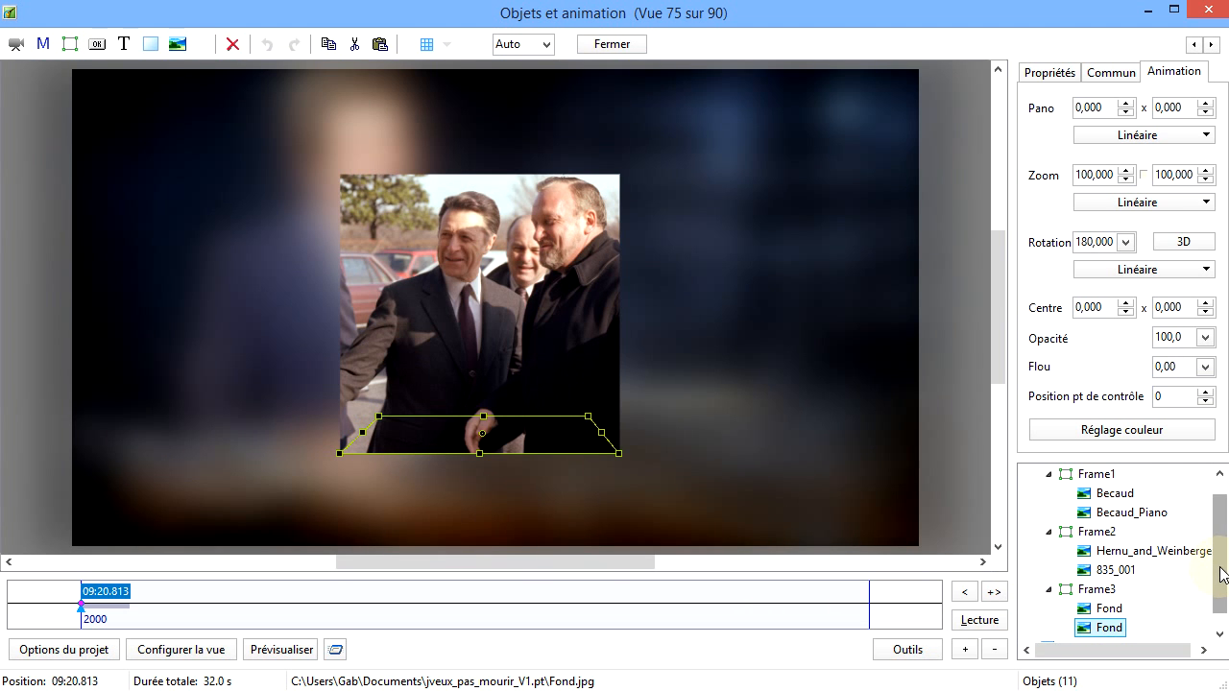
scroll(1222, 573, "down", 1)
left_click(1075, 629)
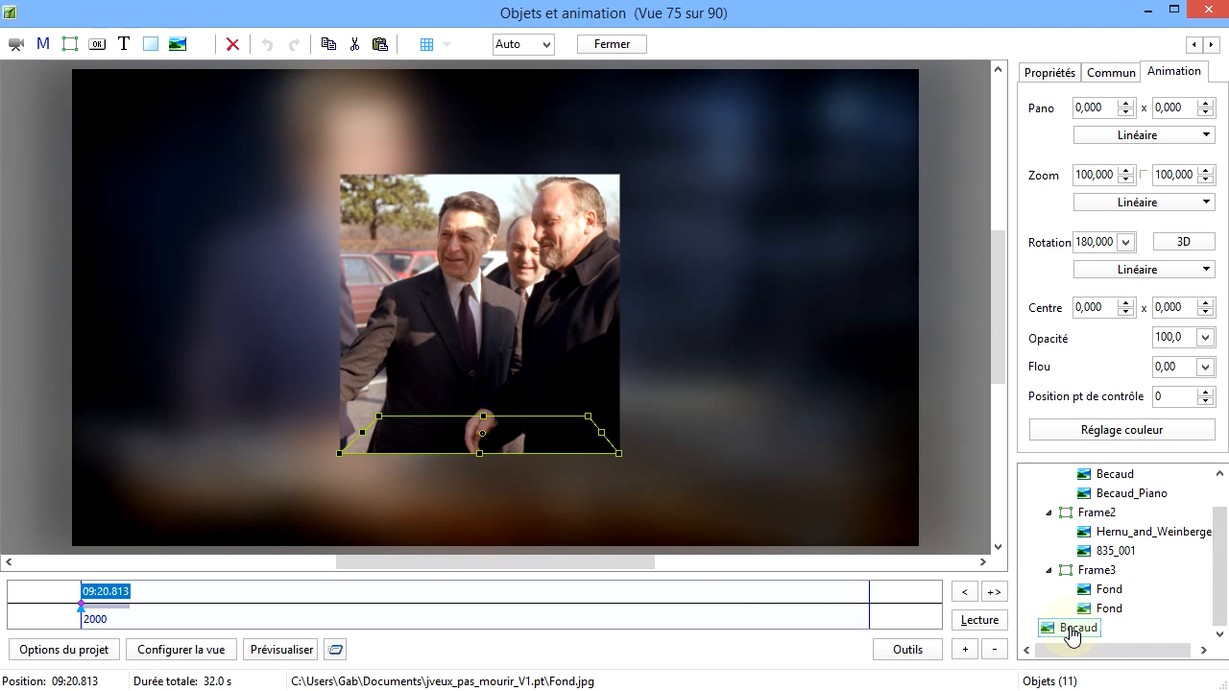
left_click(1119, 494)
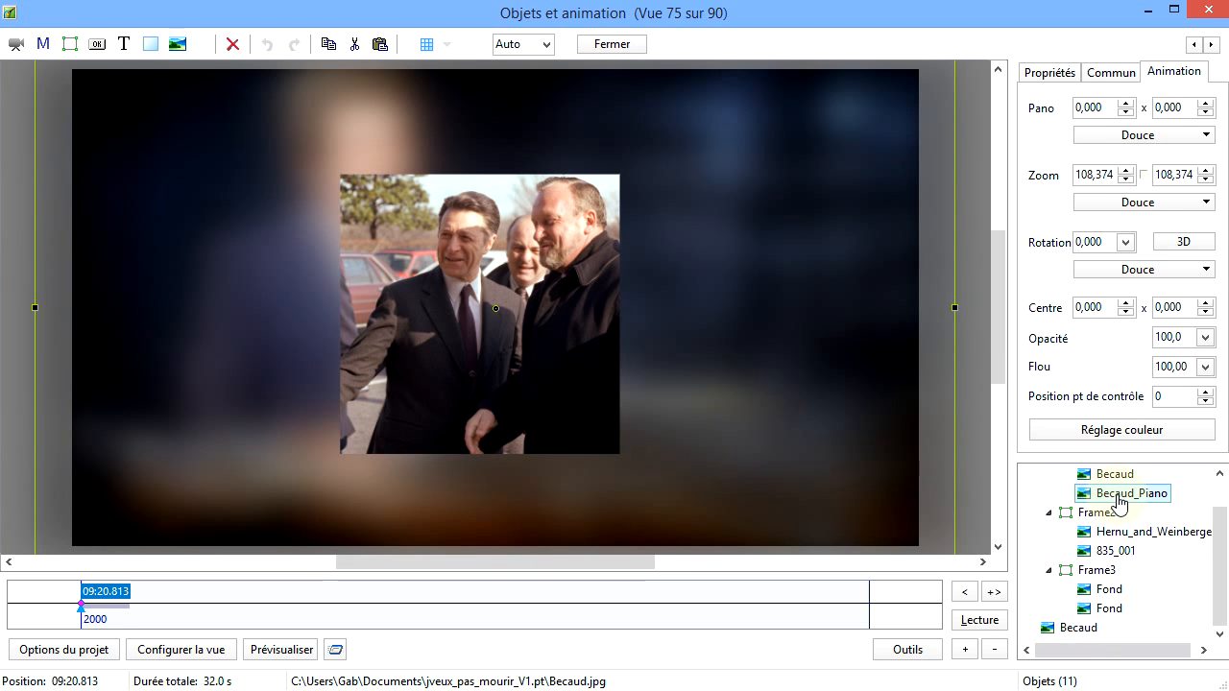
left_click(1114, 475)
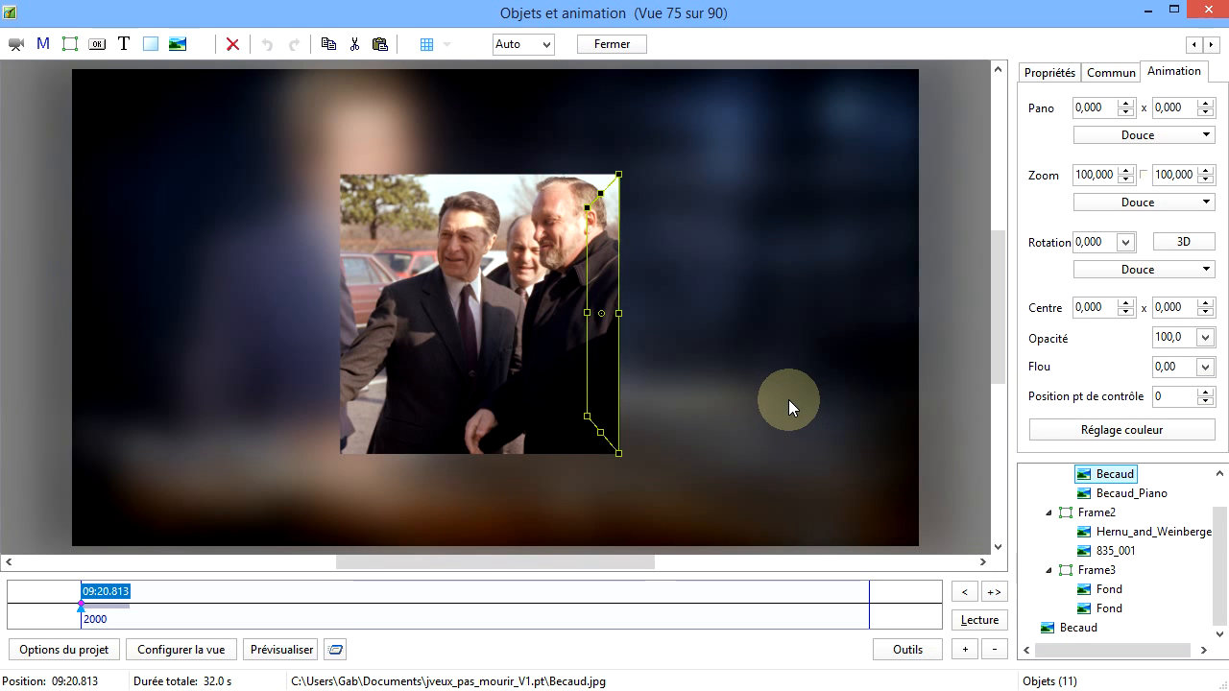
Play and pause the cube animation, and inspect Frame3 at its first control point before closing the objects editor
left_click(979, 620)
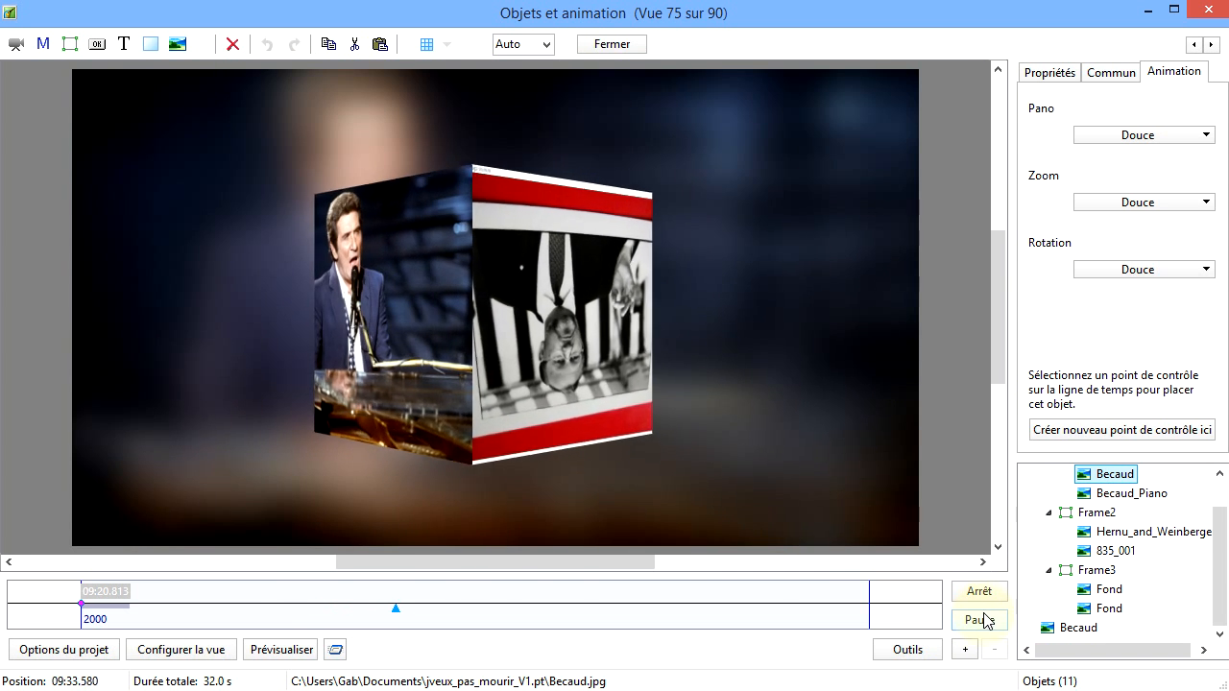
left_click(981, 621)
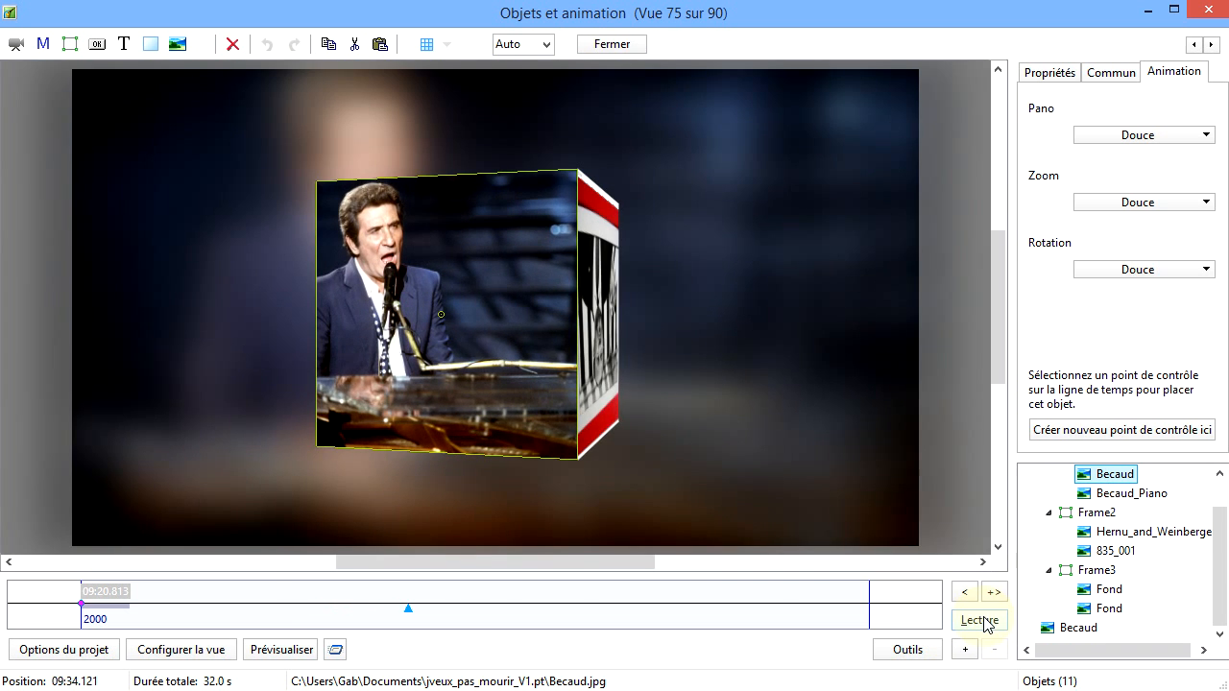
left_click(1102, 576)
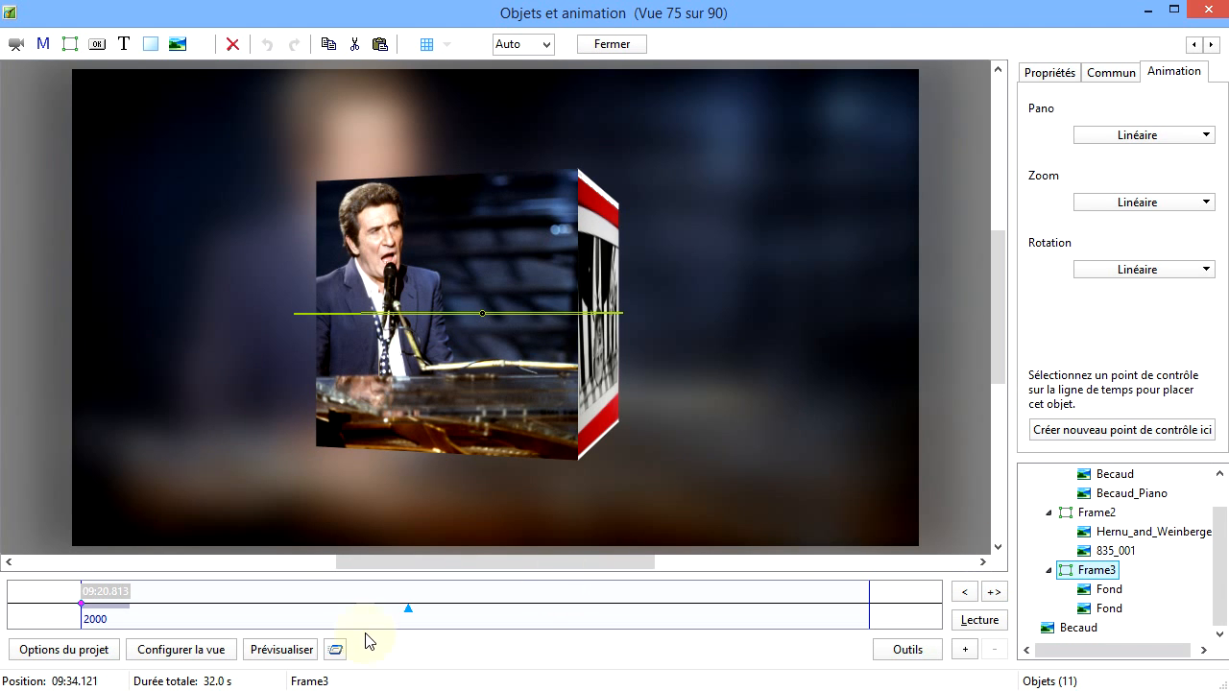
left_click(123, 602)
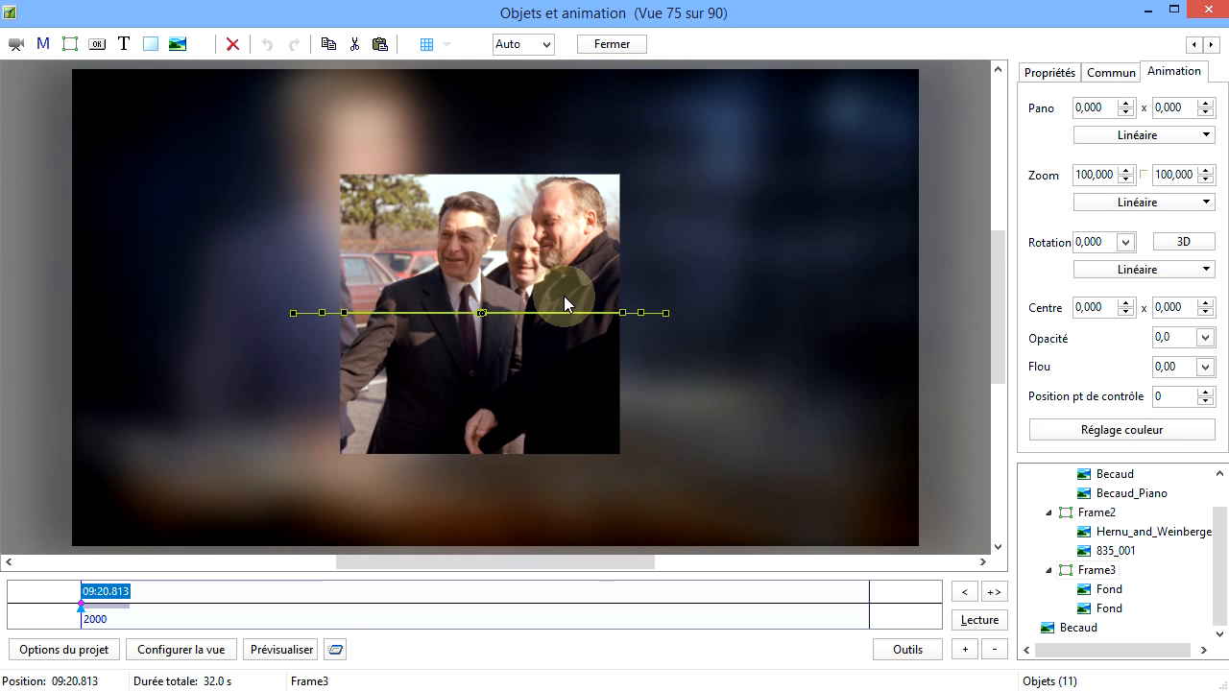
left_click(612, 44)
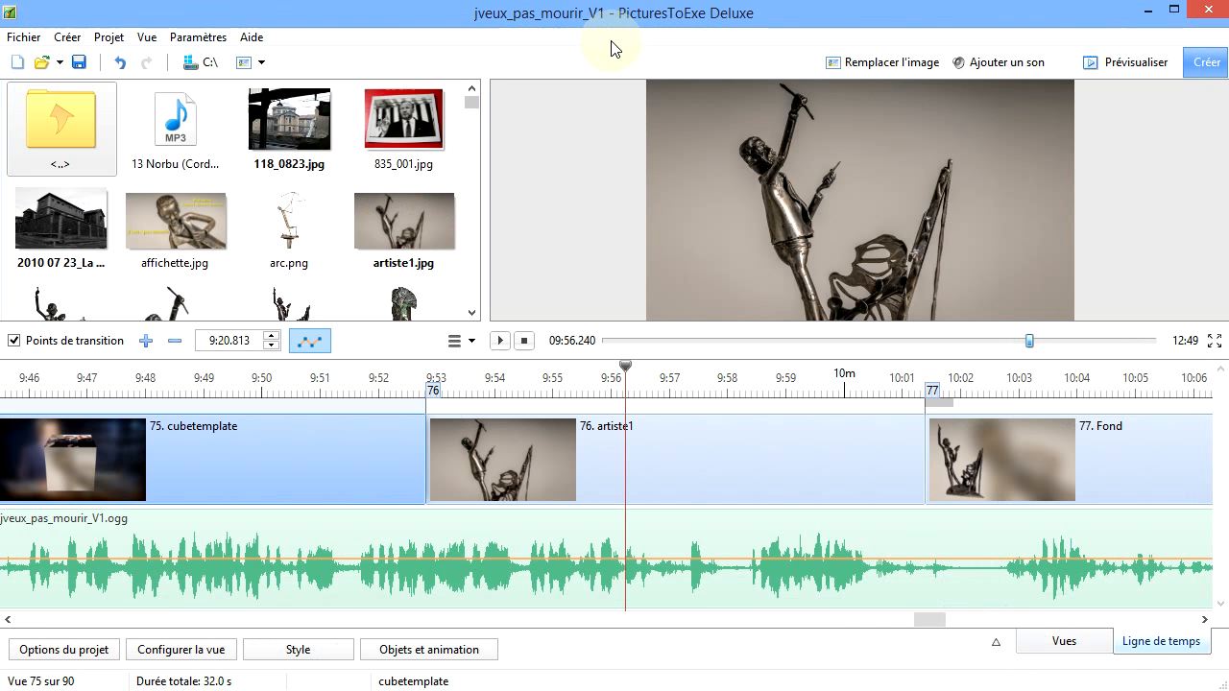